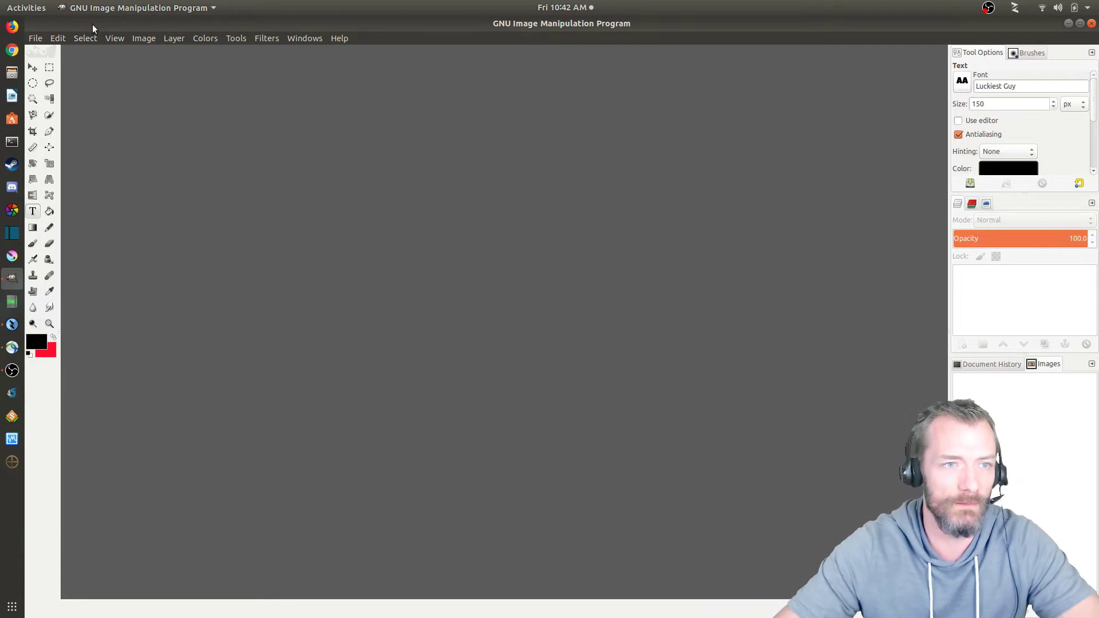
Step: Create a new image 1280 px wide and 720 px high
click(36, 39)
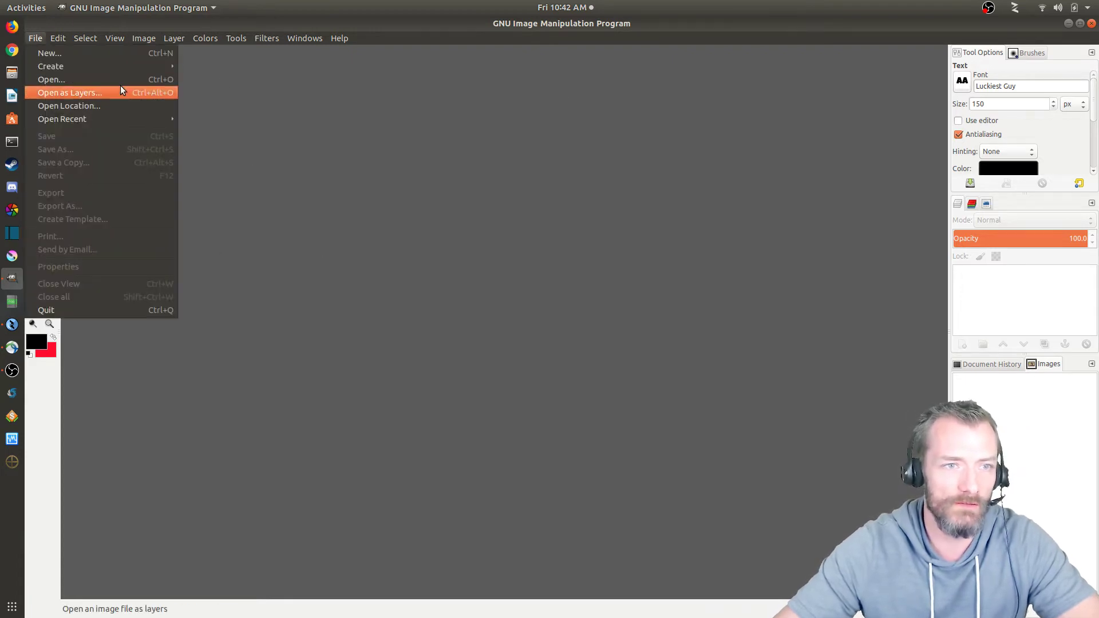
click(399, 251)
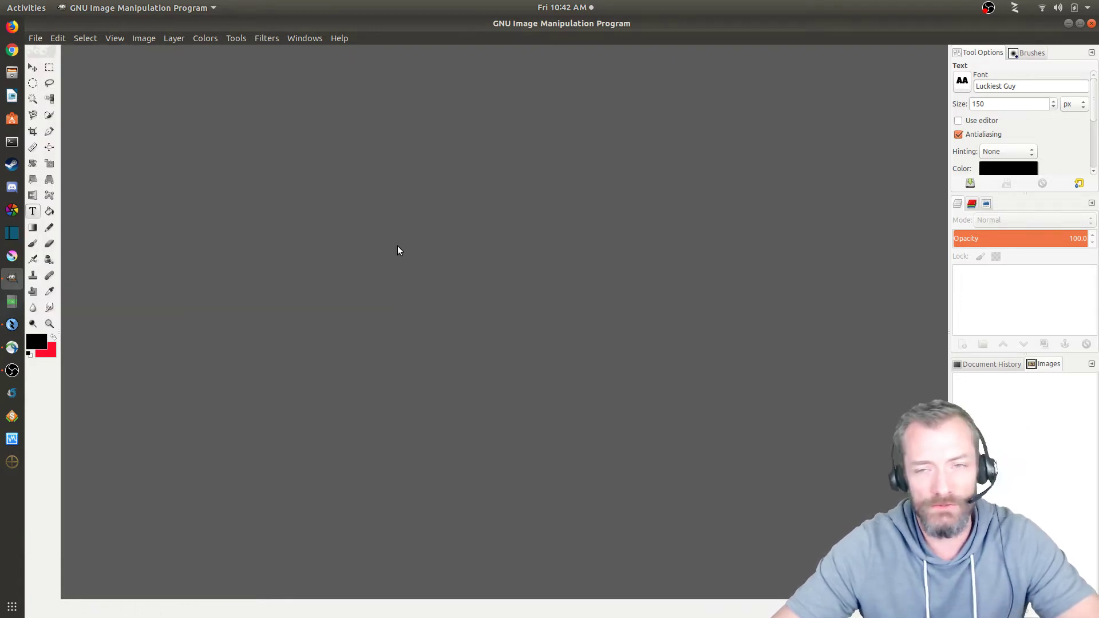
click(35, 38)
click(44, 55)
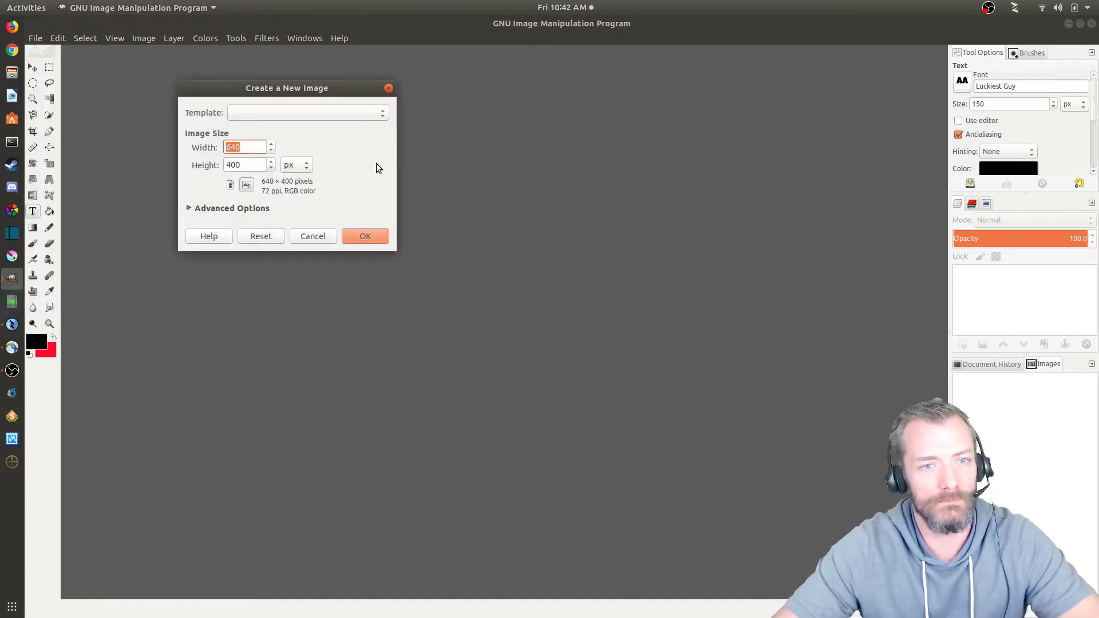
text(1280)
key(Tab)
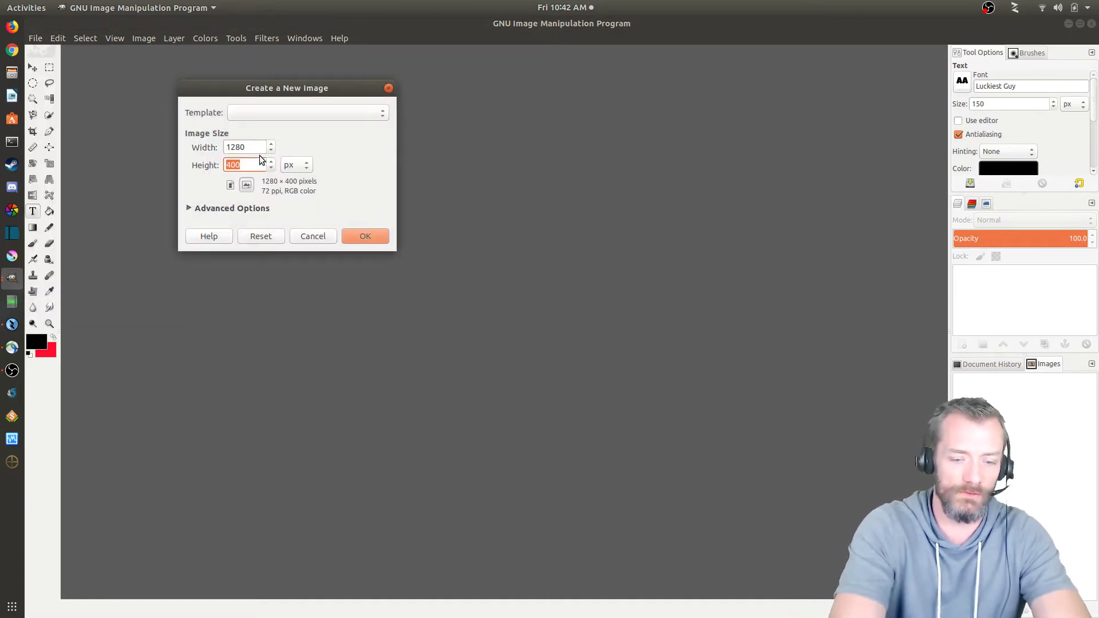
text(720)
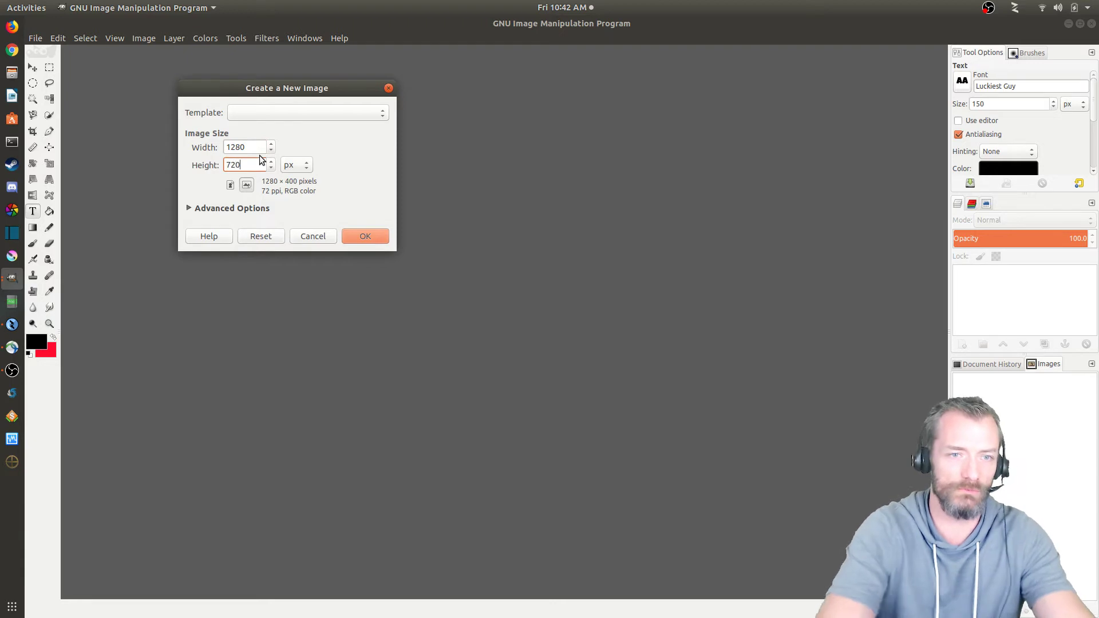
click(373, 235)
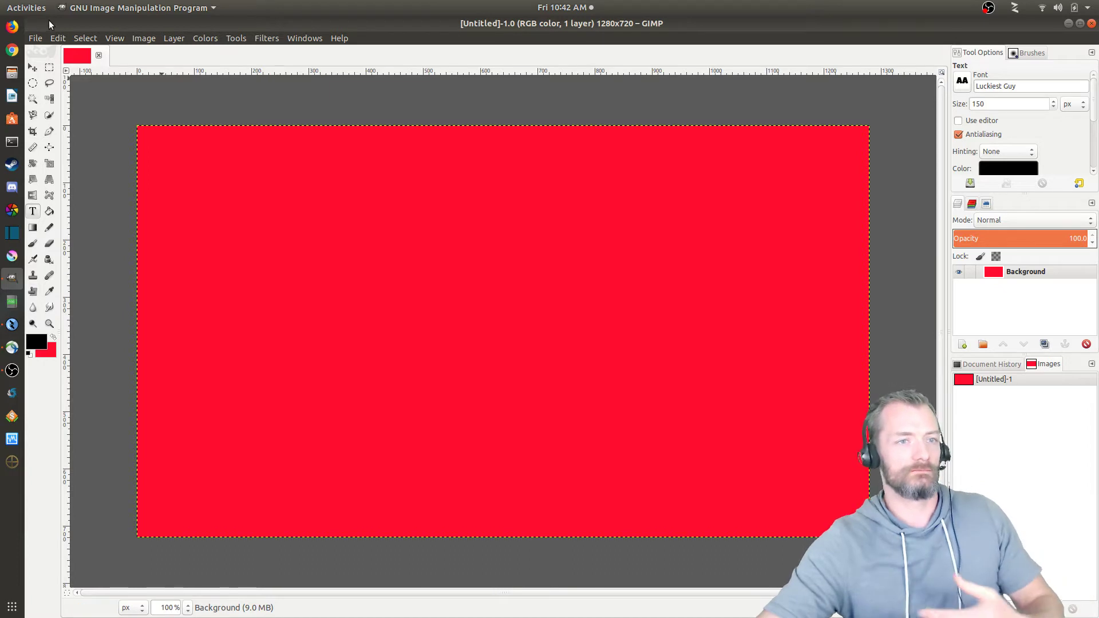
Step: Create a second new image of the same size with its fill set to Transparency, and close the red image
click(35, 38)
click(40, 52)
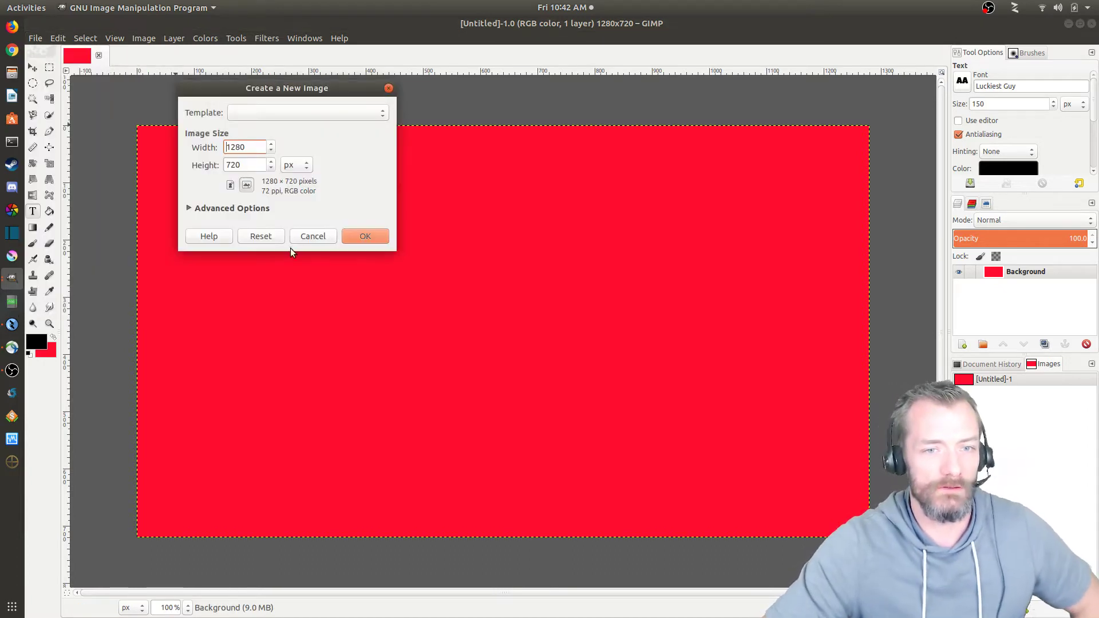
click(224, 207)
click(300, 283)
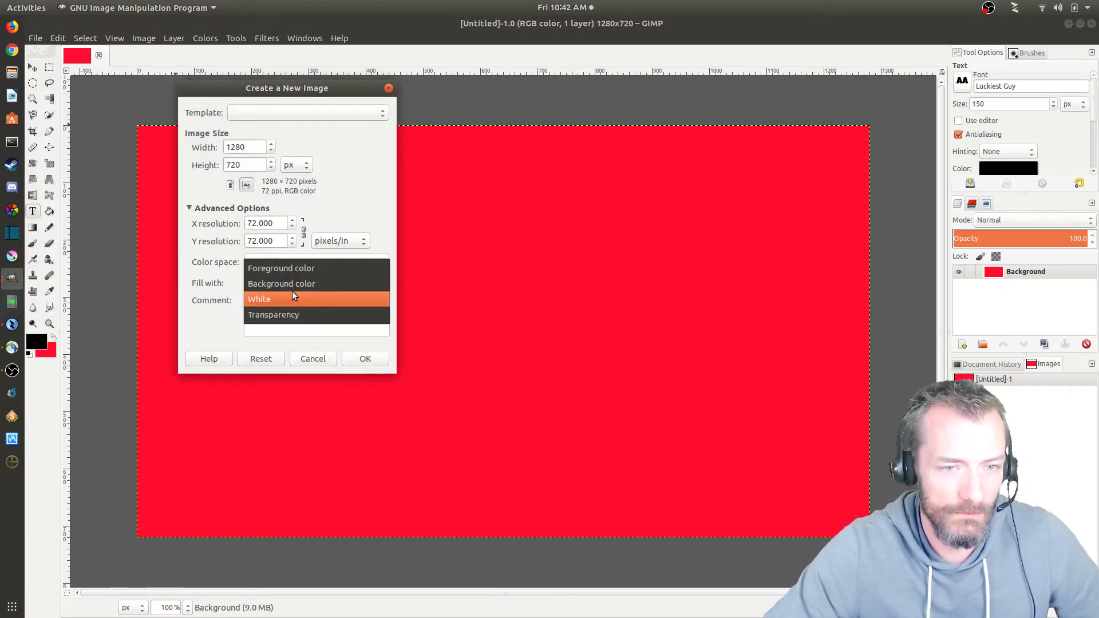
click(270, 315)
click(361, 360)
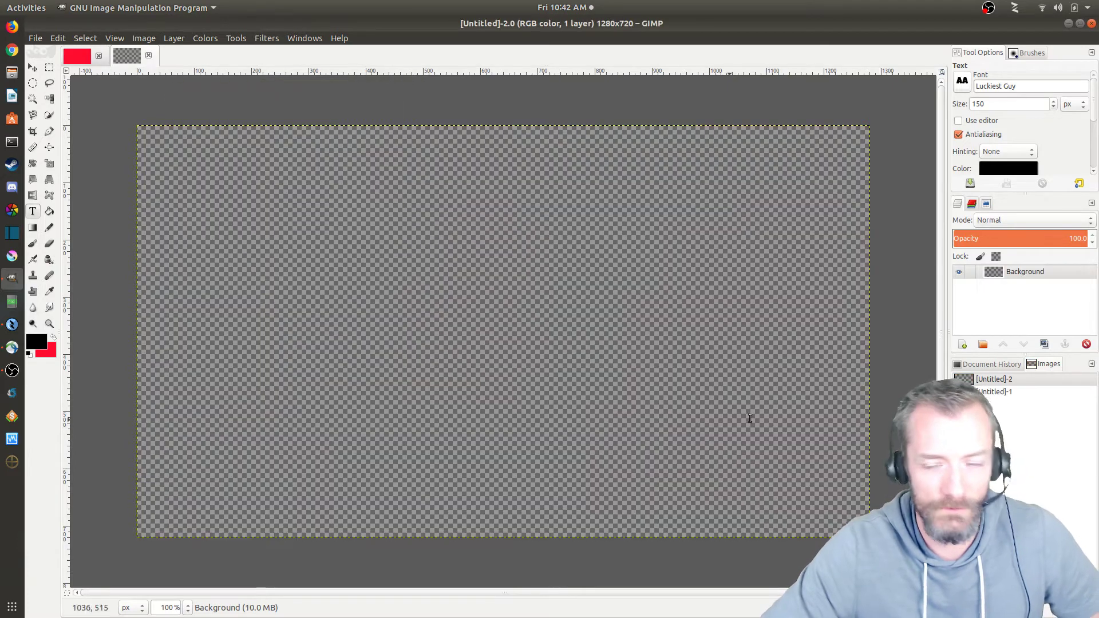
click(98, 56)
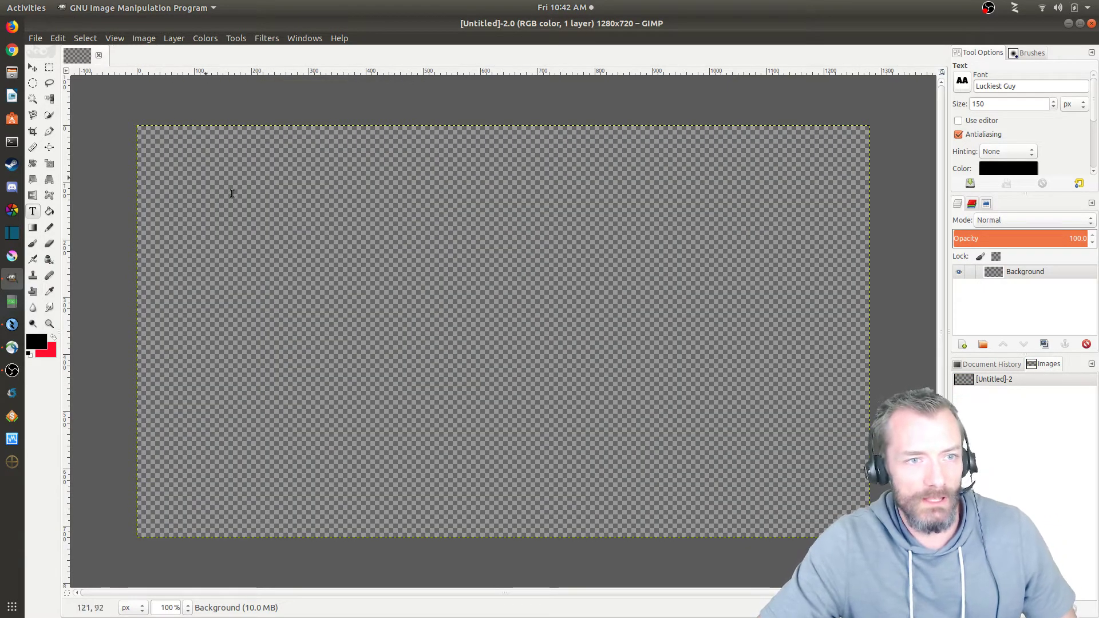
Step: Add the text TEST to the transparent canvas and set its font to Bangers
click(297, 281)
text(TEST)
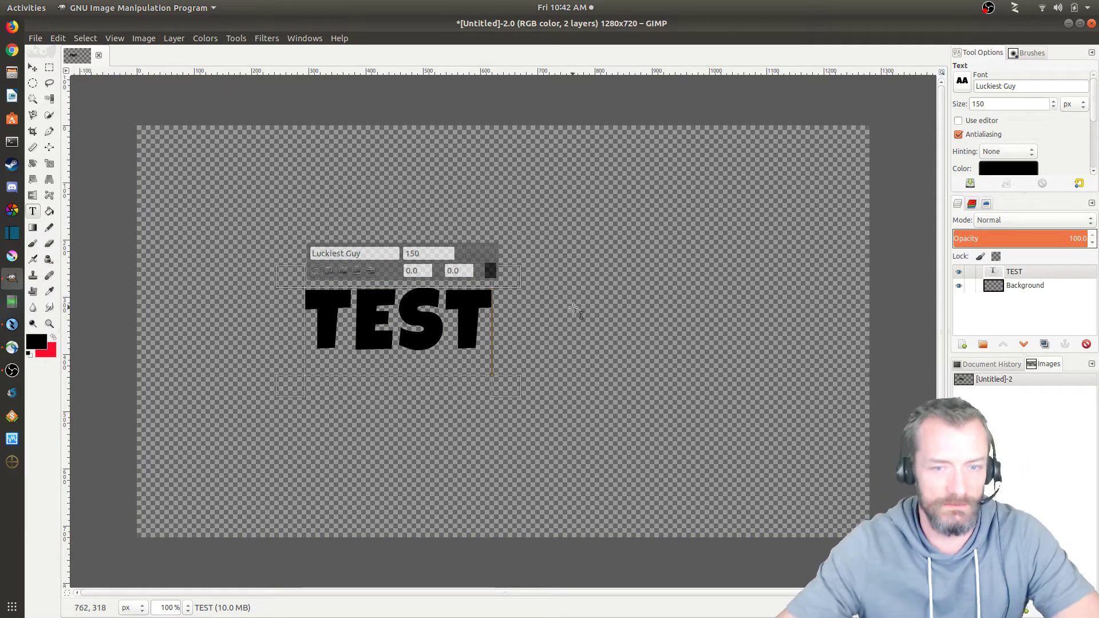
drag(329, 323, 504, 324)
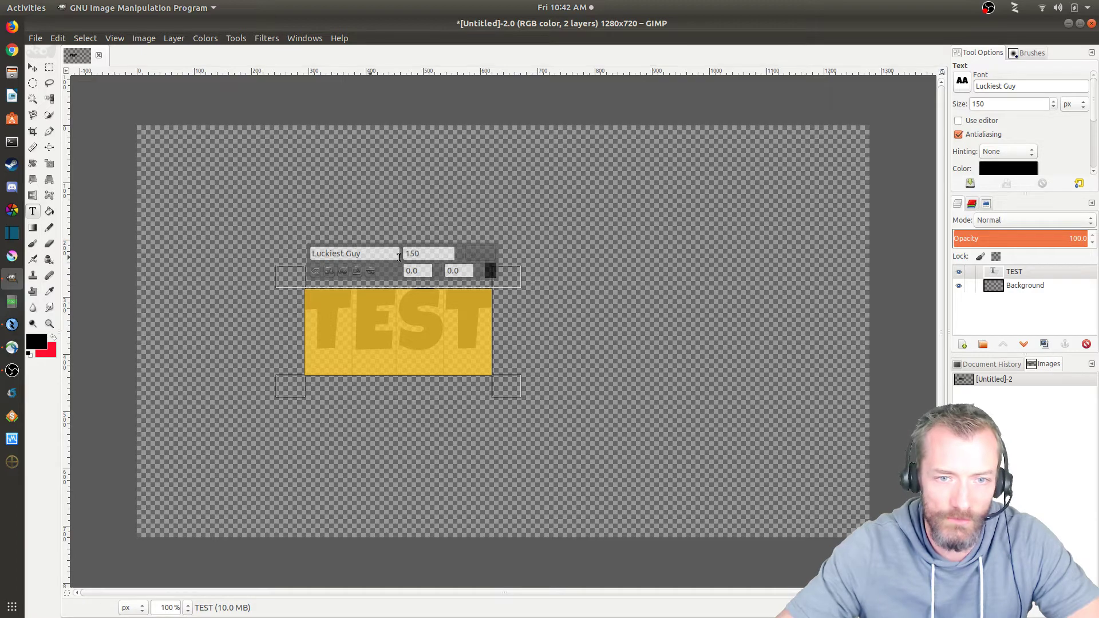
scroll(1084, 103, down, 5)
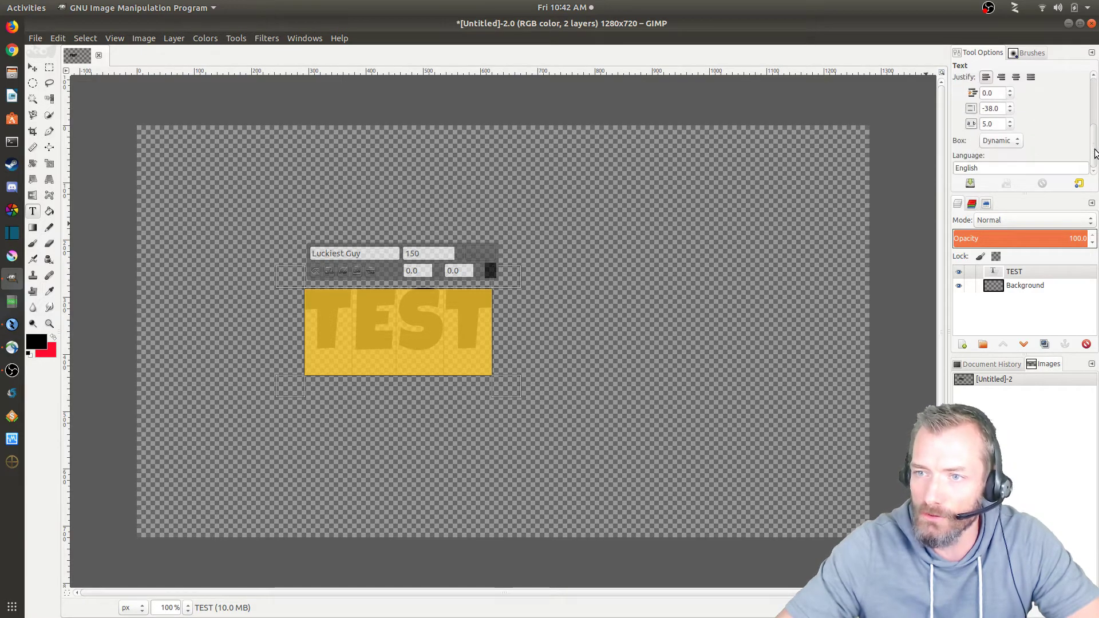
scroll(1091, 91, up, 5)
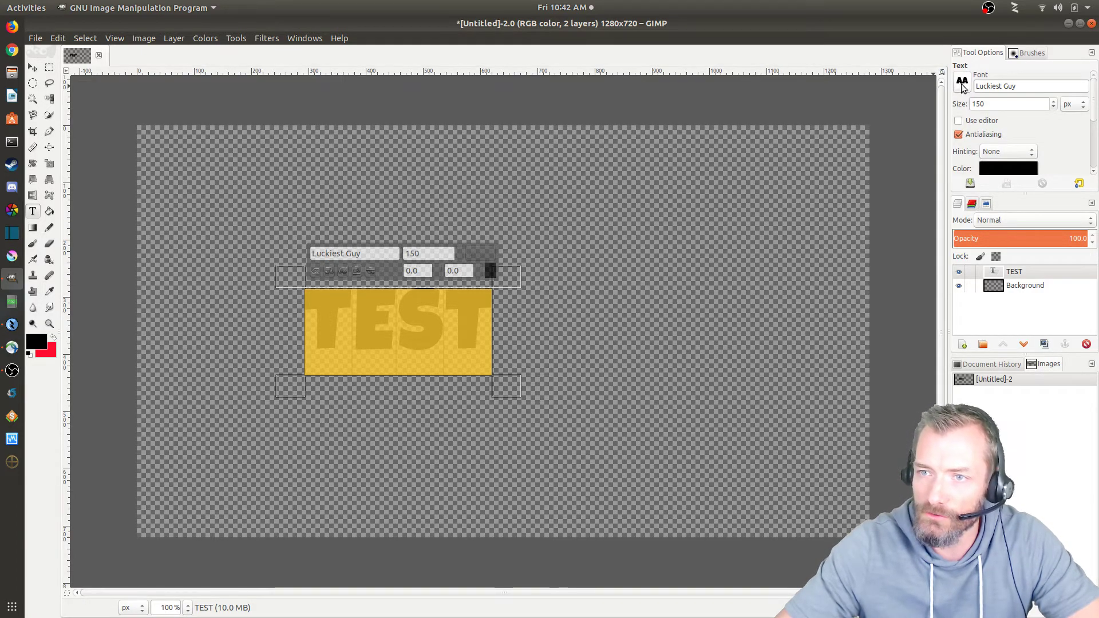
click(963, 83)
drag(1044, 157, 1057, 109)
click(989, 167)
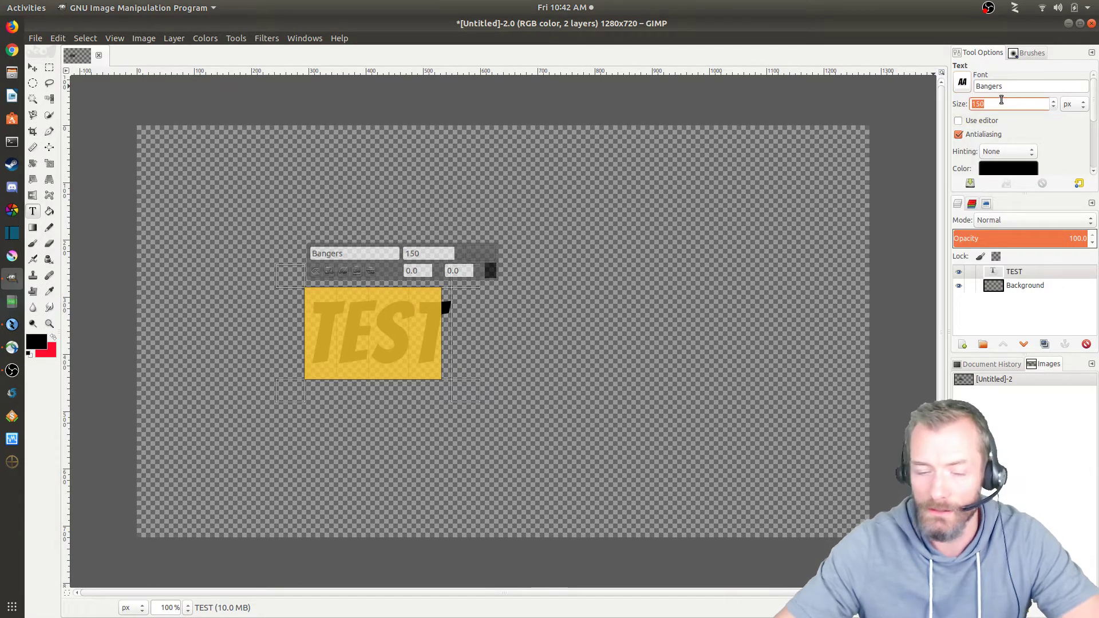
Step: Set the TEST text's size to 250 px and its color to bright yellow
text(250)
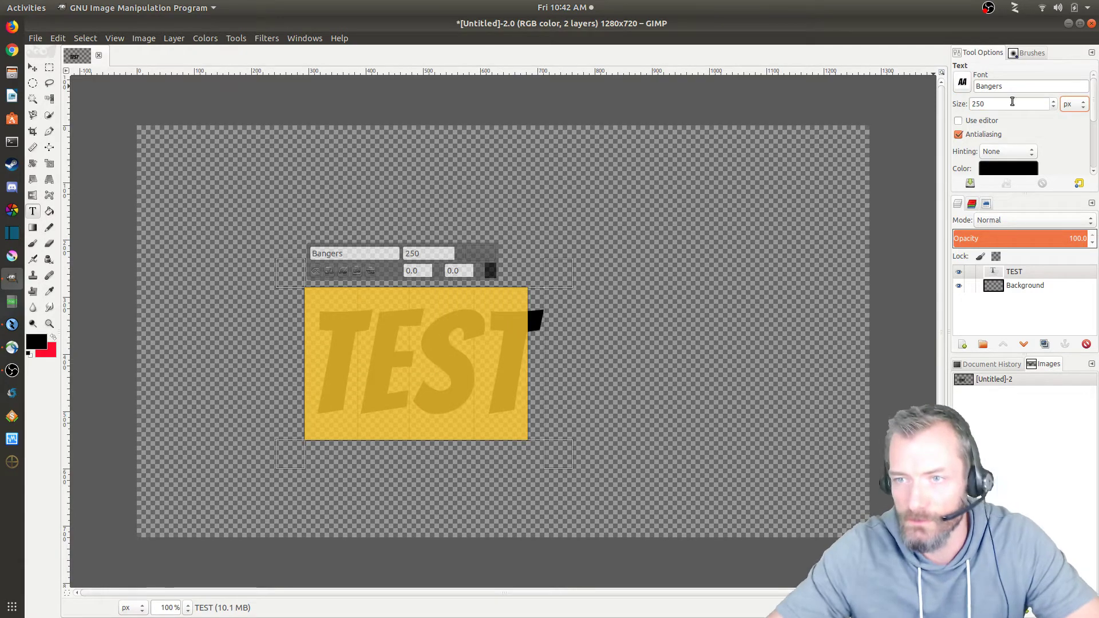
click(1018, 166)
click(958, 199)
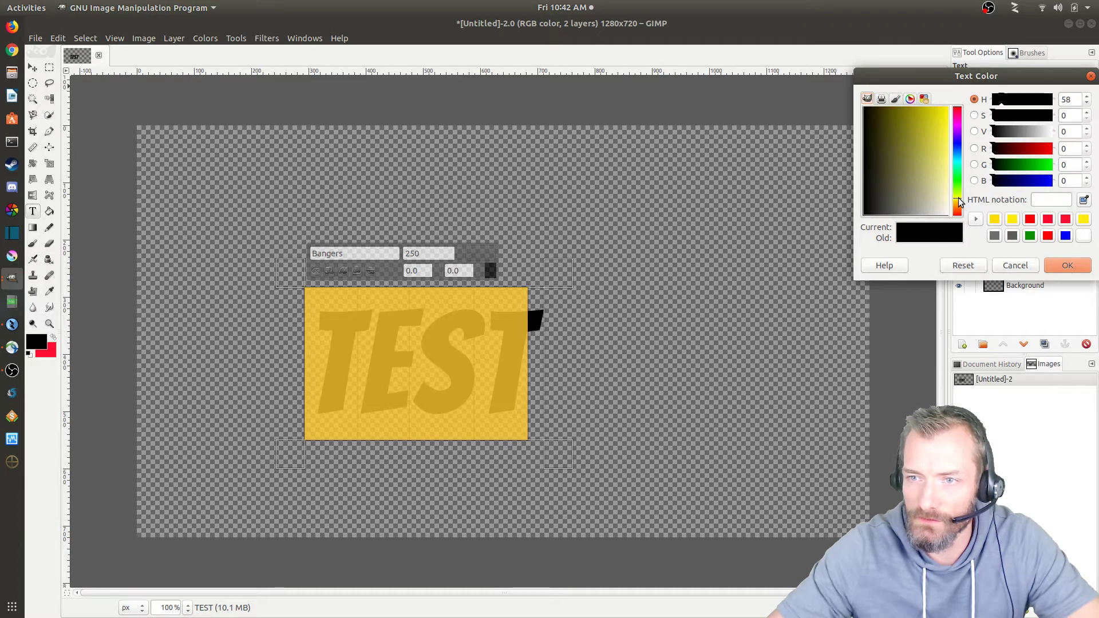
drag(922, 131, 945, 109)
click(1068, 265)
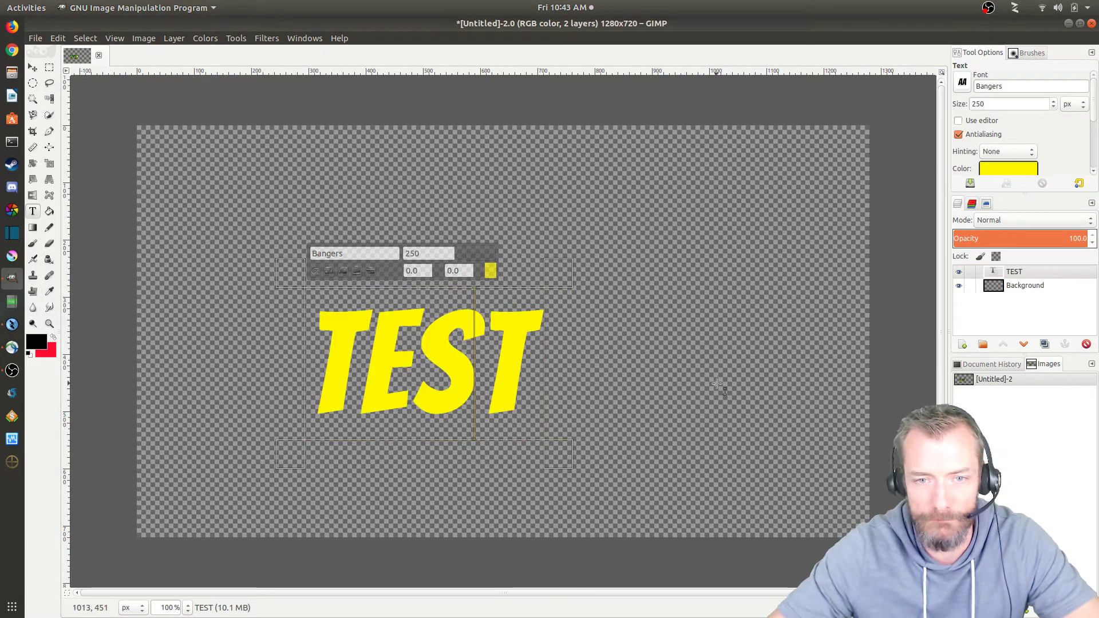
Step: Apply a black drop shadow to the TEST layer with X and Y offsets of 4, blur radius 15 and opacity 60
click(1038, 286)
click(1032, 270)
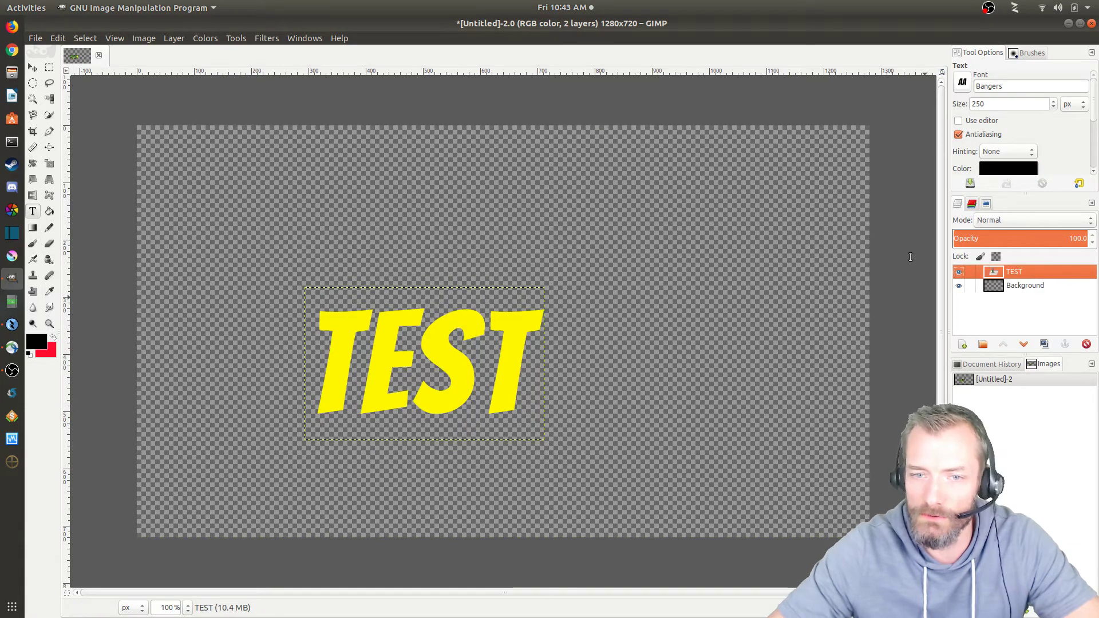
click(267, 39)
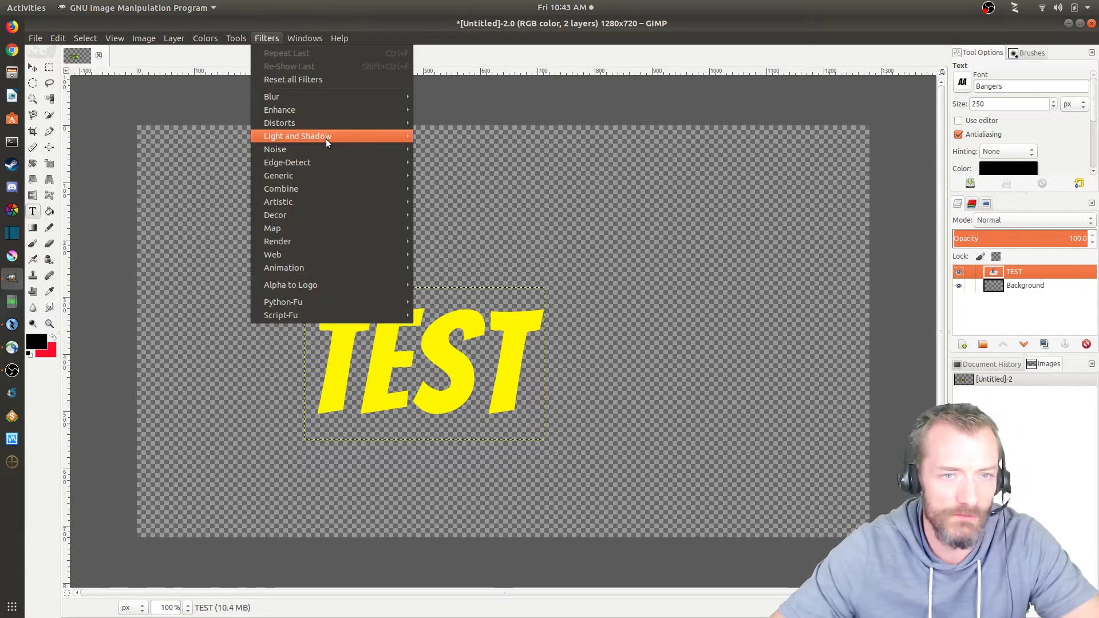
mouse_move(395, 141)
click(467, 207)
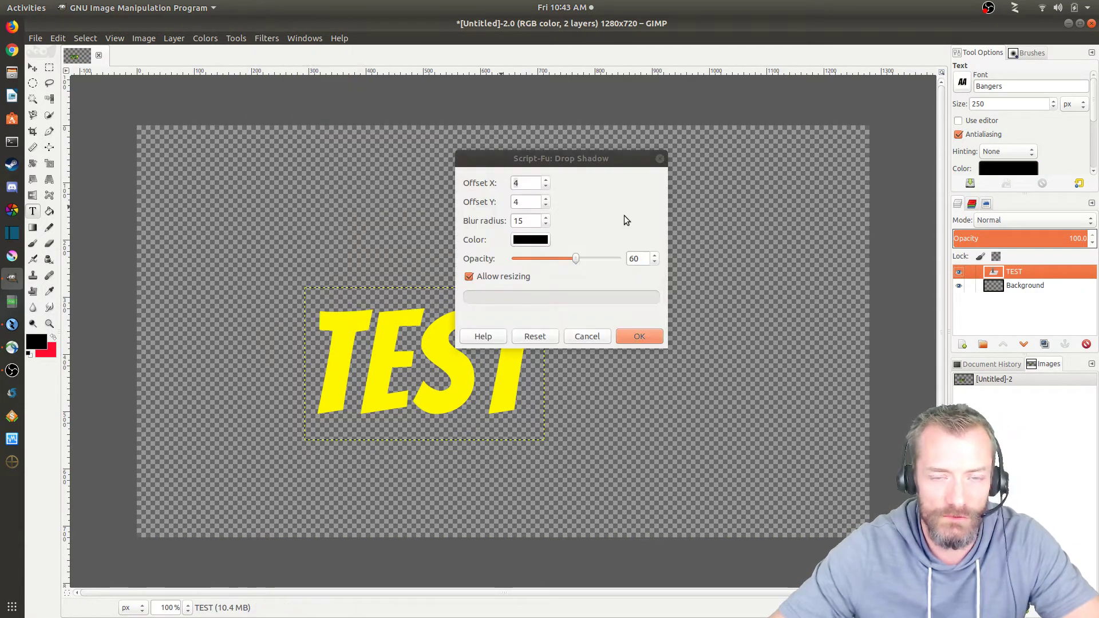
click(532, 184)
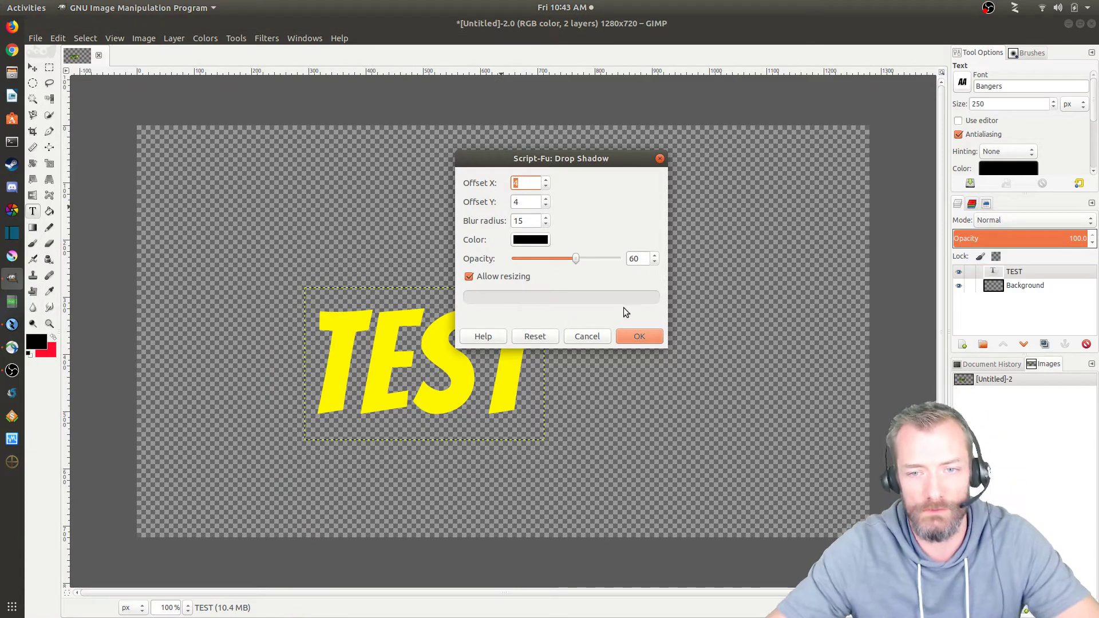
click(639, 336)
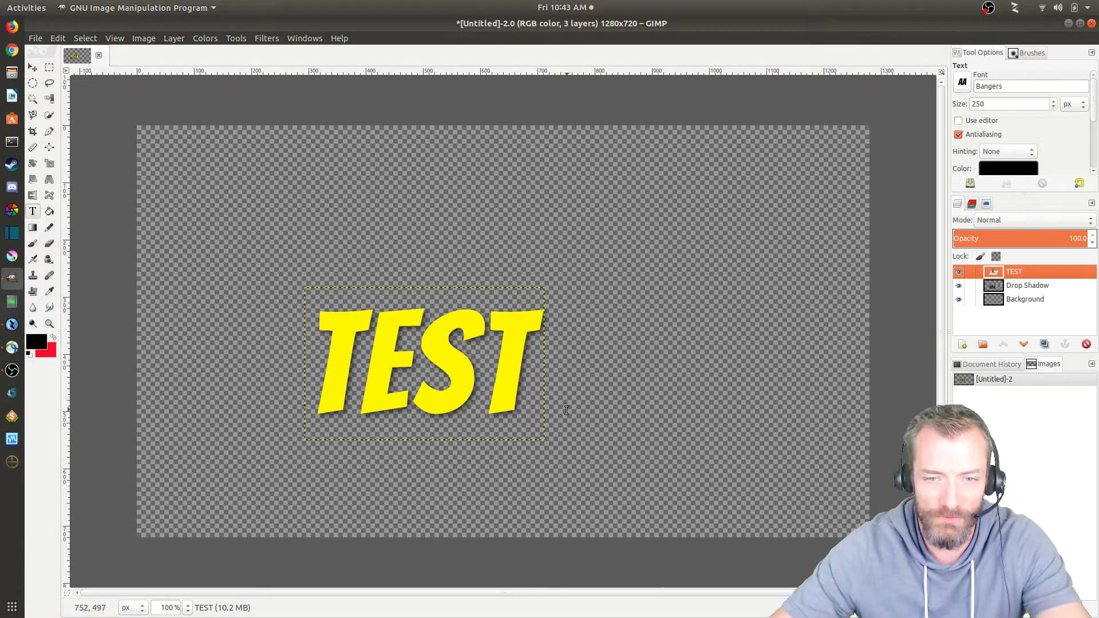
Step: Toggle the Drop Shadow layer's visibility to compare the text with and without its shadow
click(959, 286)
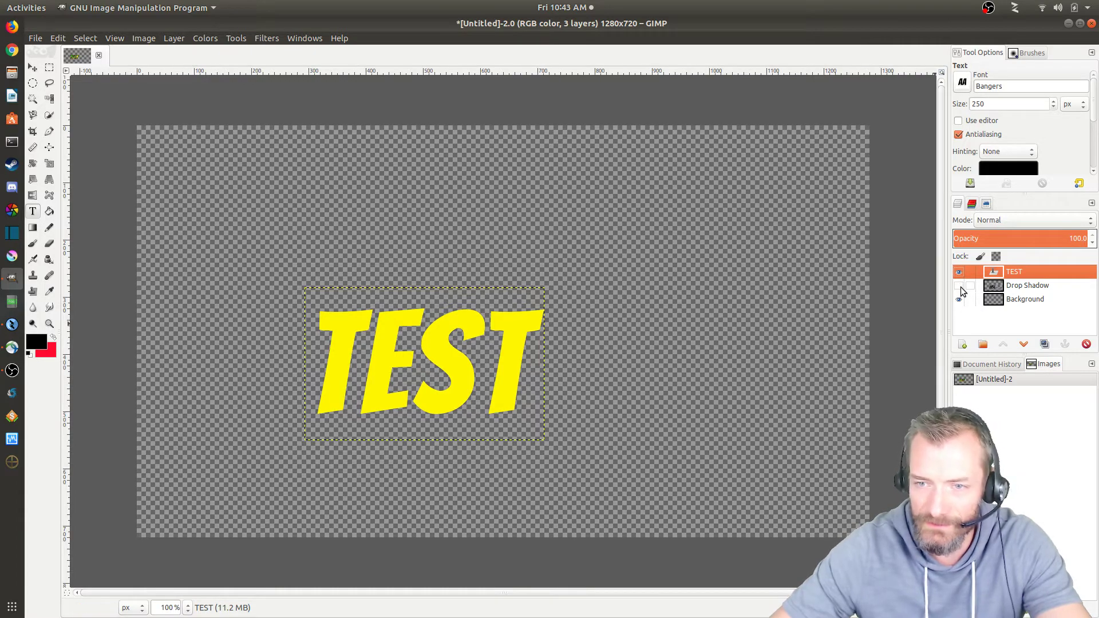
click(960, 286)
click(960, 285)
click(959, 286)
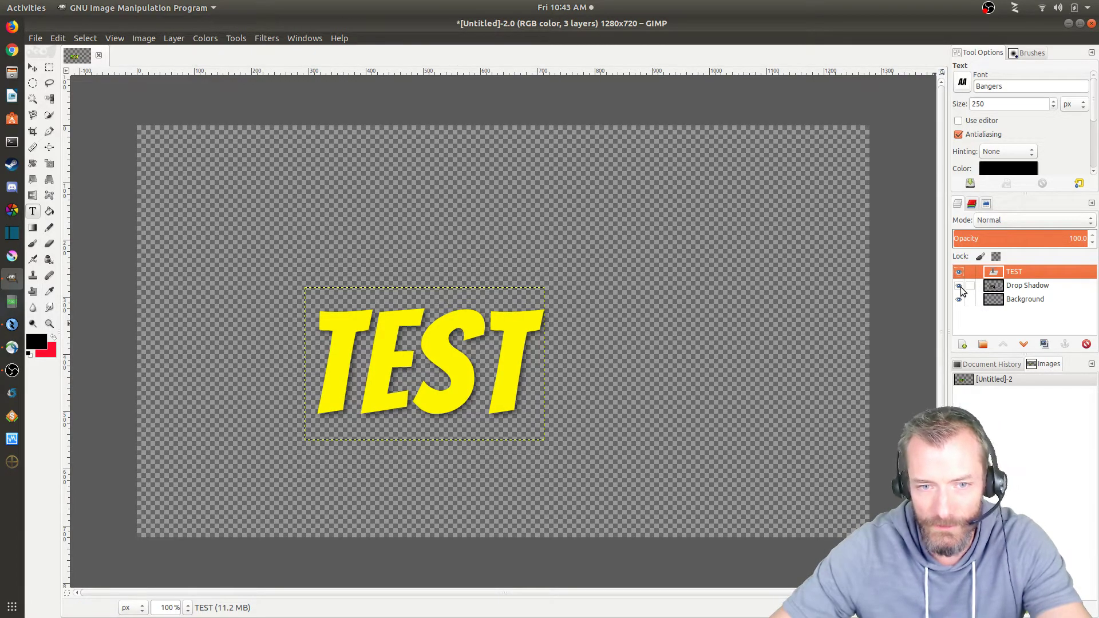
click(960, 286)
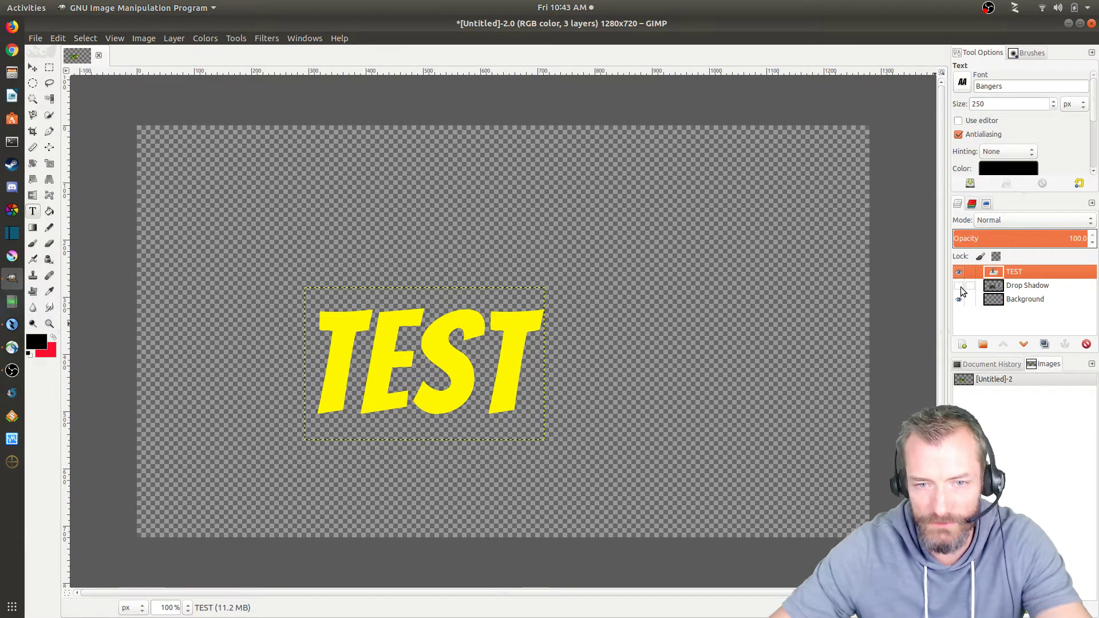
click(960, 286)
click(961, 286)
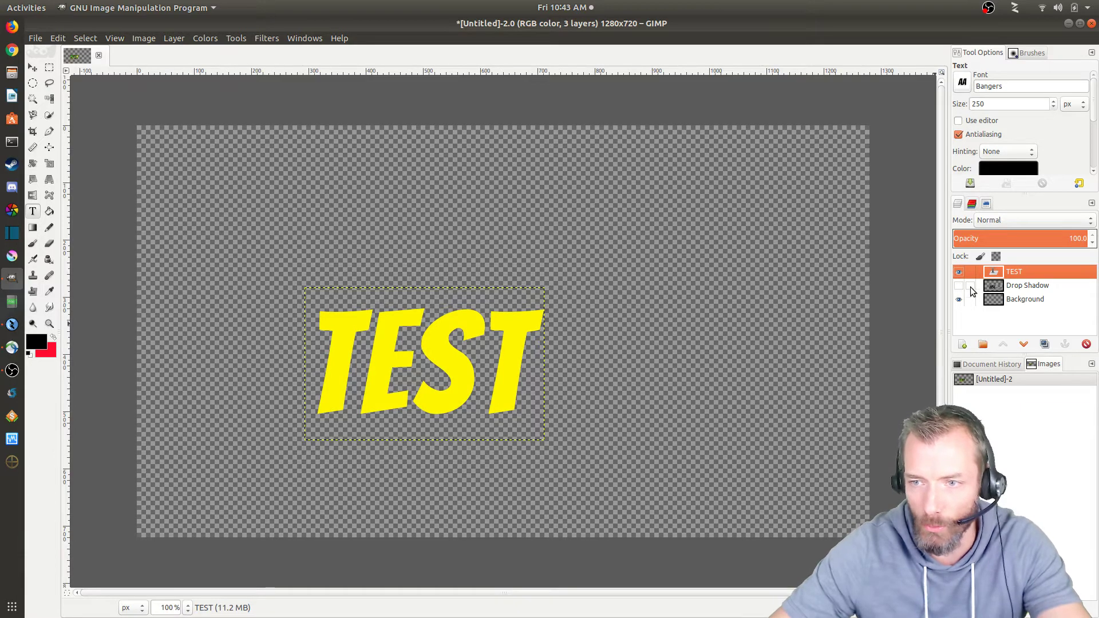
Step: Select the Drop Shadow layer, make it visible again and activate the Move tool
click(1016, 285)
right_click(1017, 289)
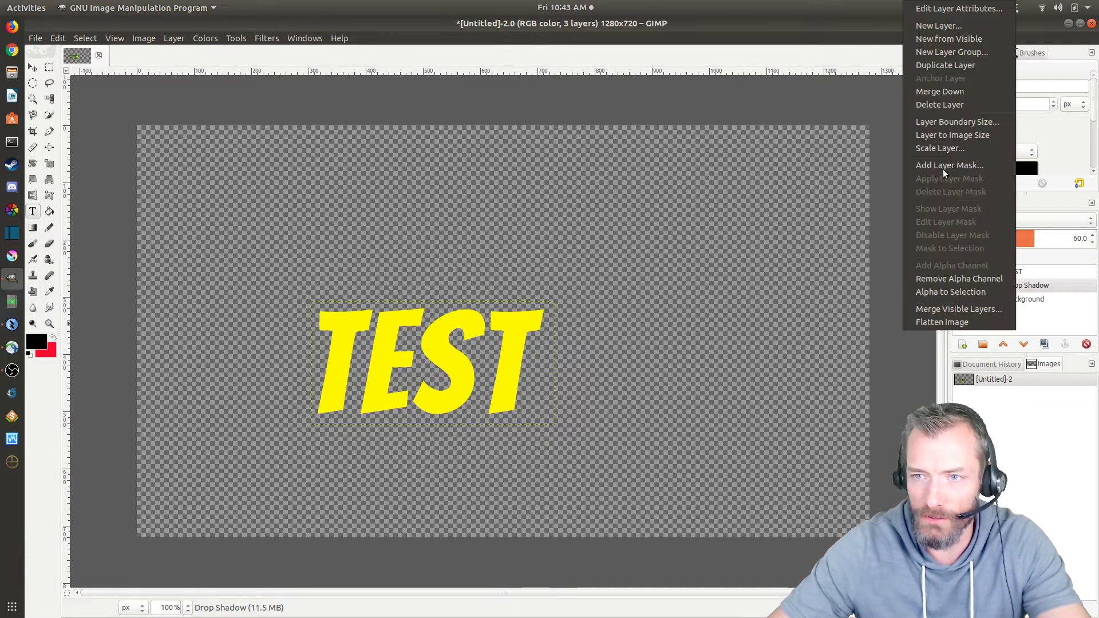
click(1034, 461)
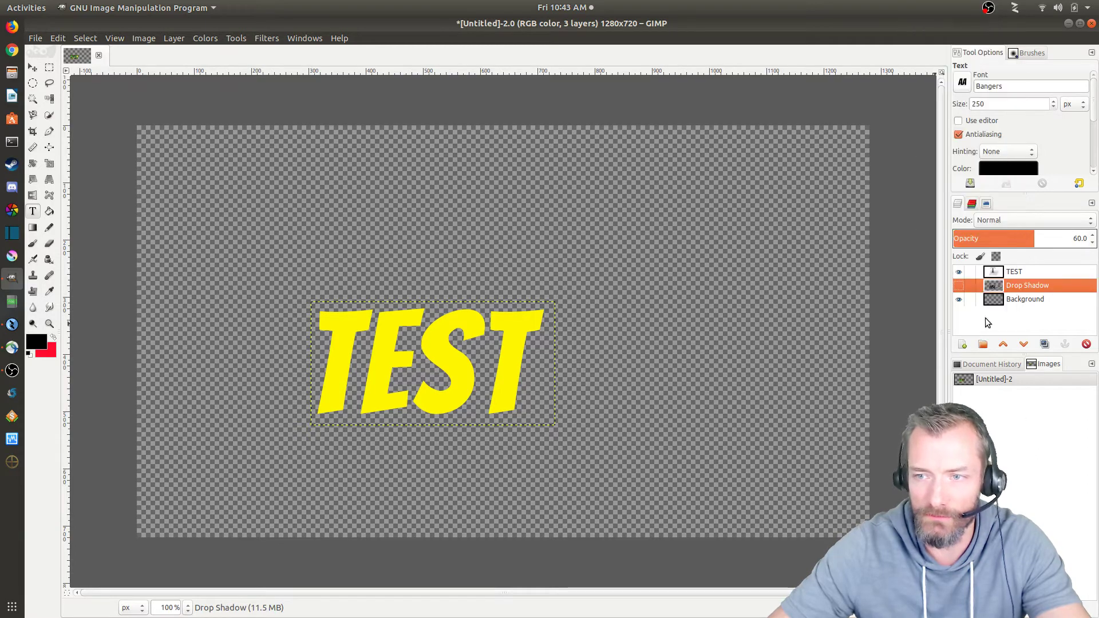
click(33, 67)
click(959, 286)
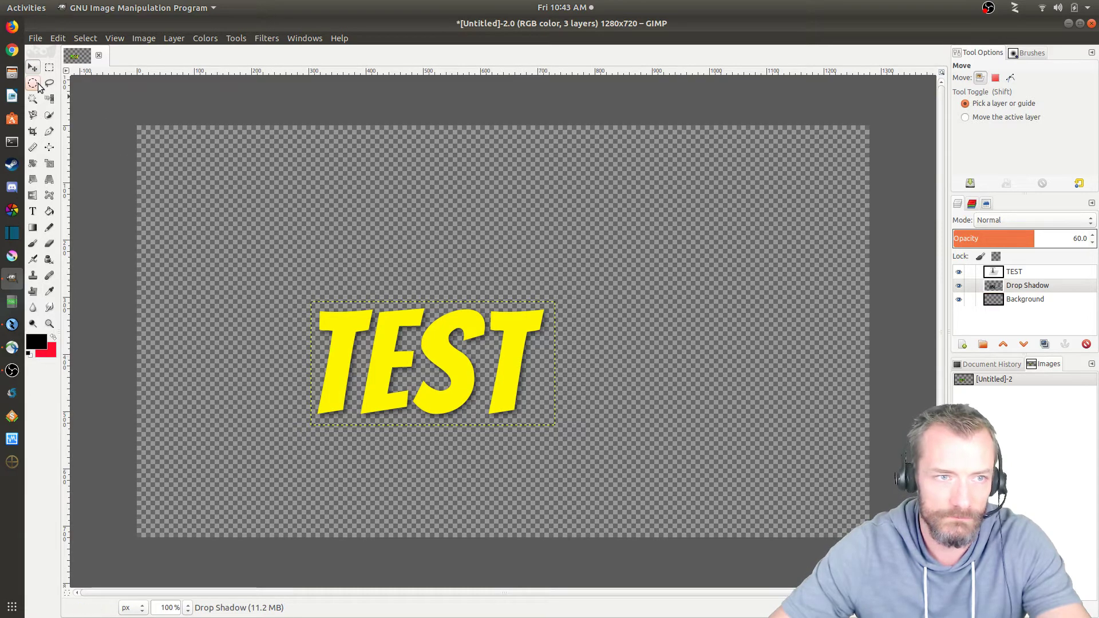
Step: Move the TEST text up and to the right, away from its shadow, and undo the move
drag(395, 335, 596, 267)
click(1025, 285)
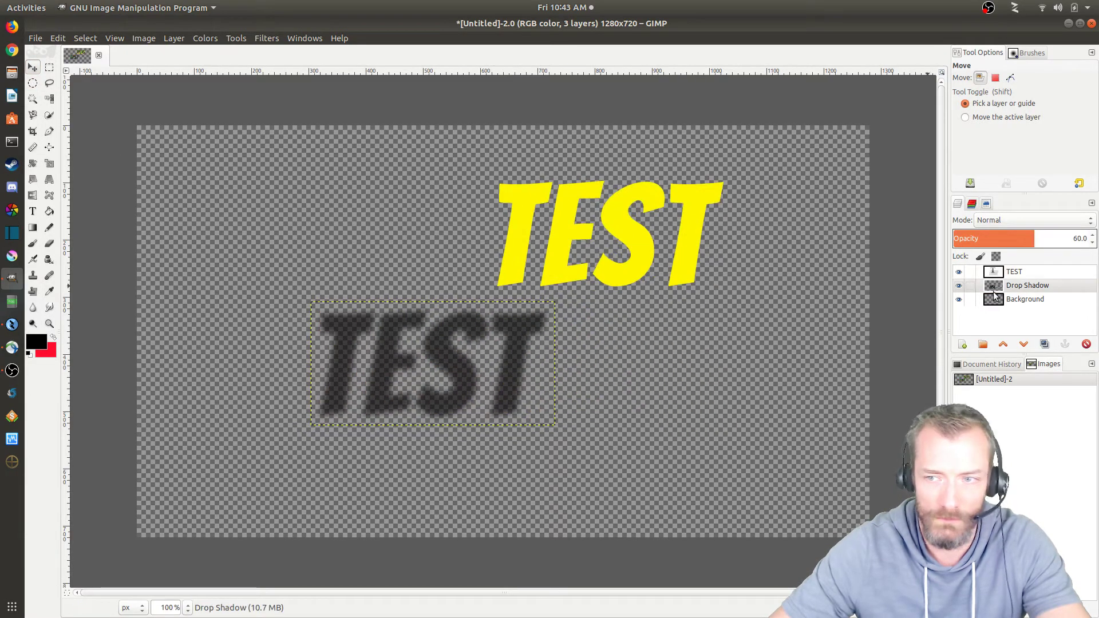
key(ctrl+z)
Step: Try moving down and to the right from the letters with the Drop Shadow layer selected, undo the move and reselect that layer
click(1024, 286)
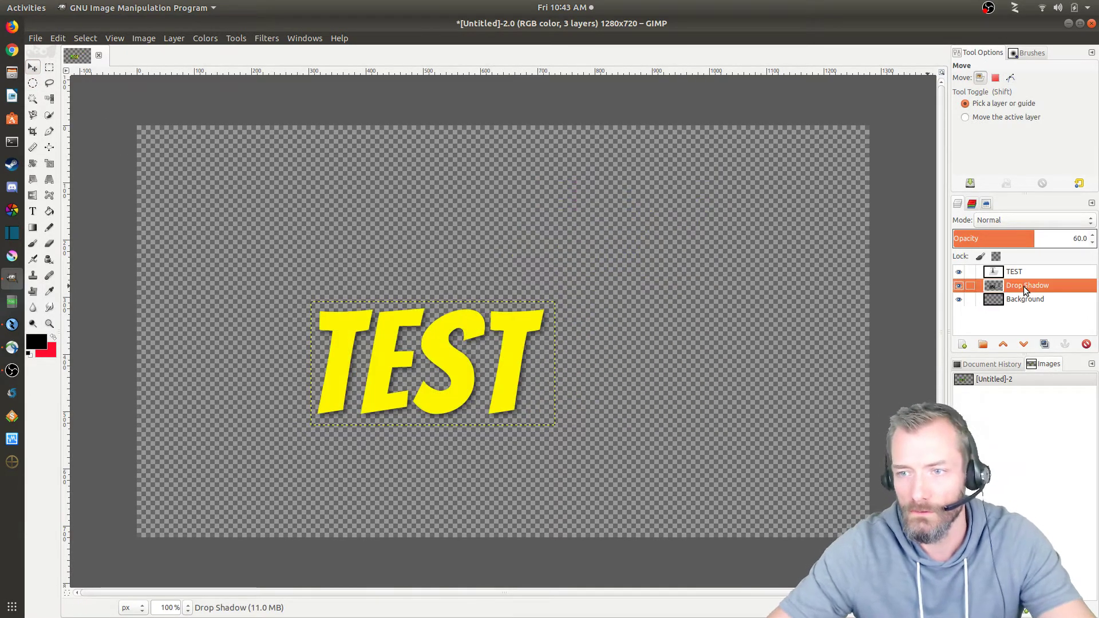
click(1022, 273)
click(1021, 284)
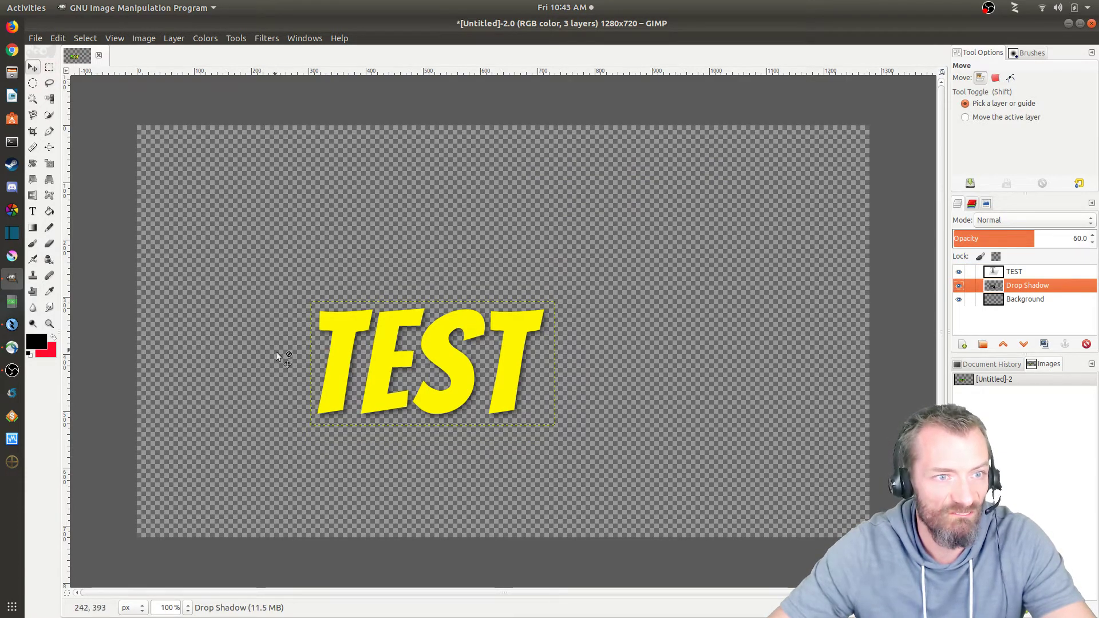
drag(329, 396, 442, 420)
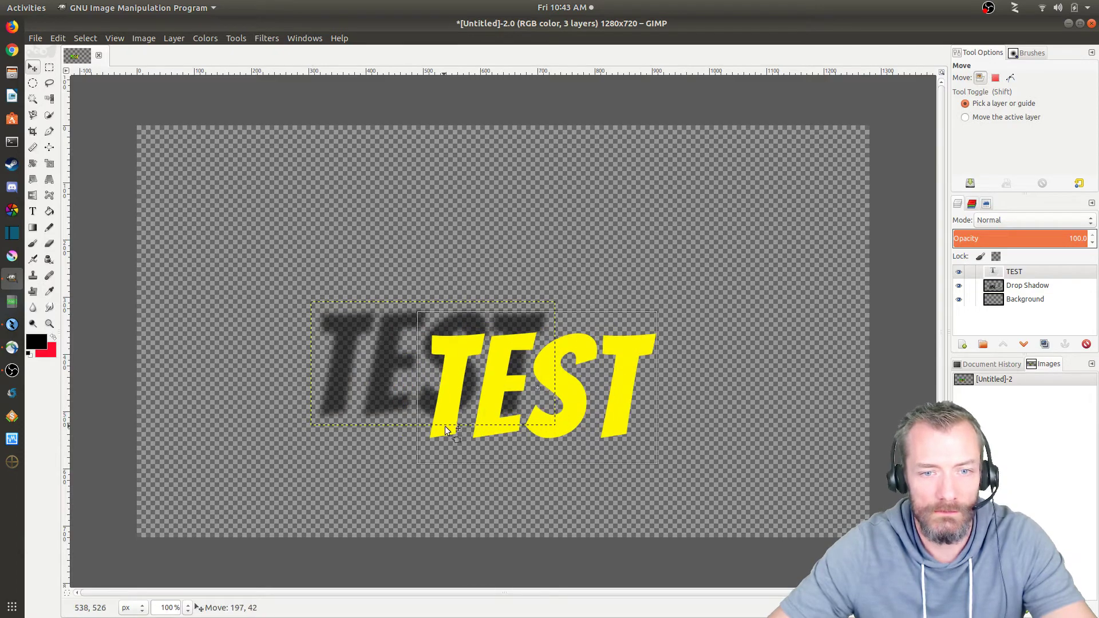
key(ctrl+z)
click(1027, 289)
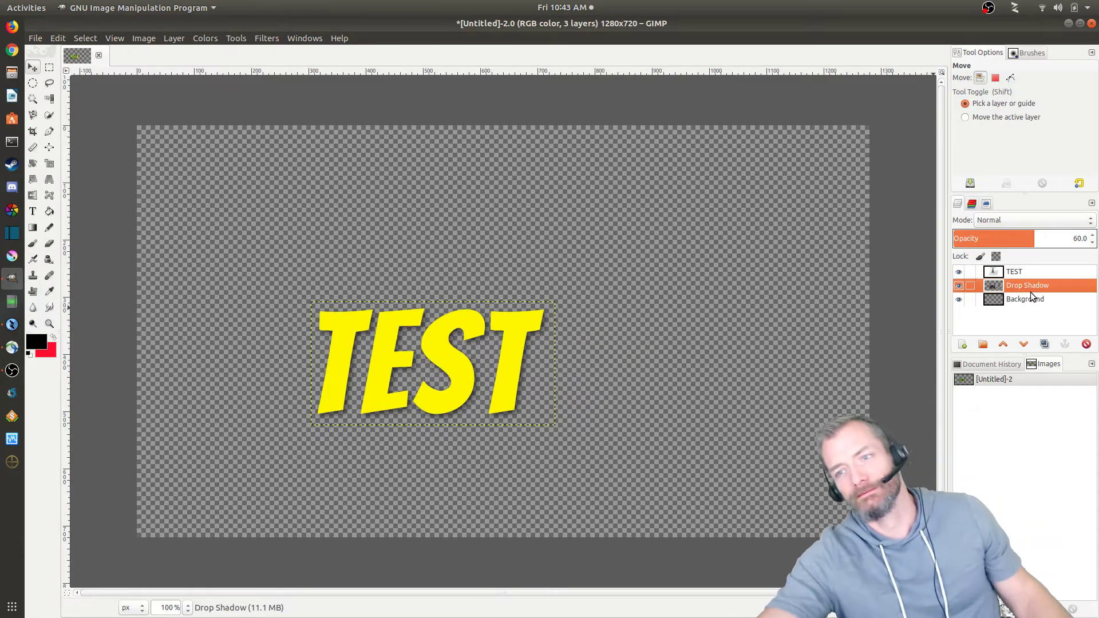
Step: Link the TEST layer, try moving the letters up and to the right with Drop Shadow selected, undo the move and unlink the layer
click(970, 271)
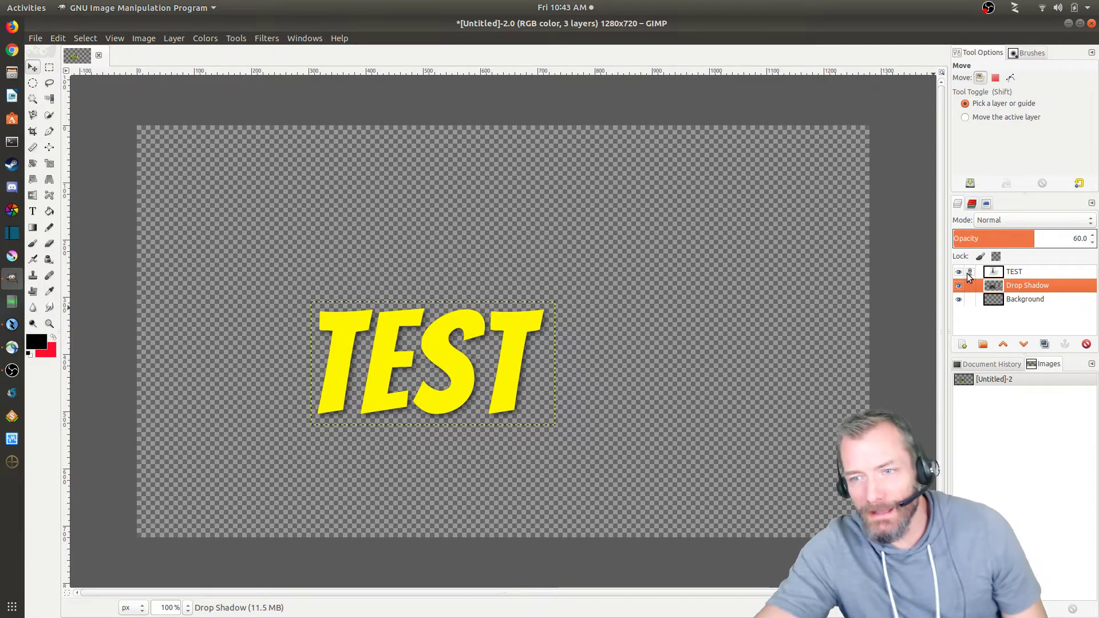
drag(401, 386, 511, 358)
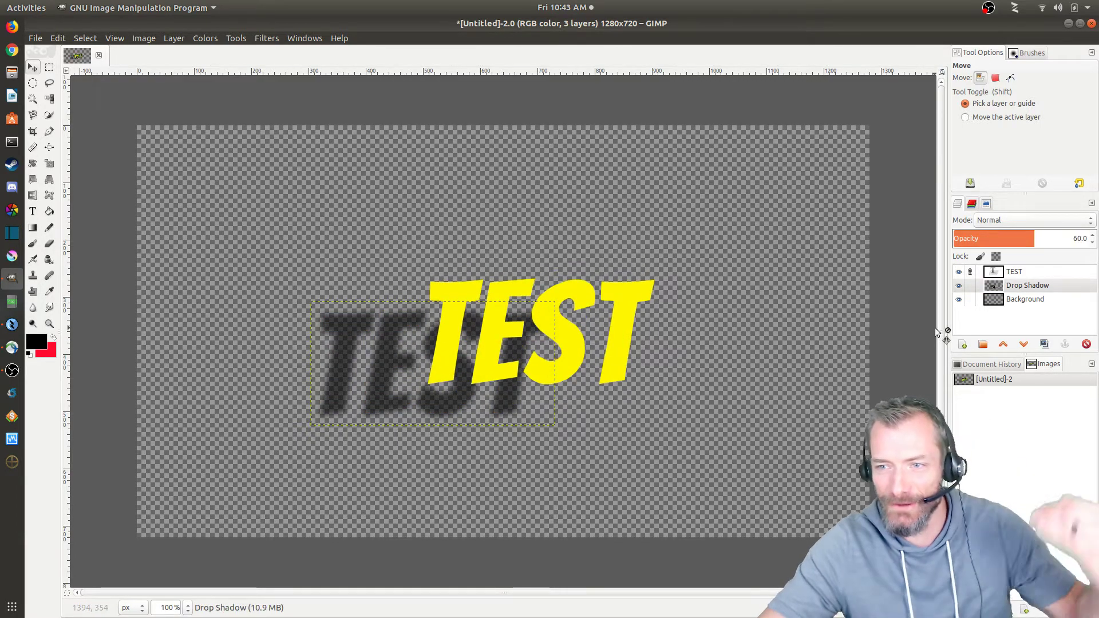
key(ctrl+z)
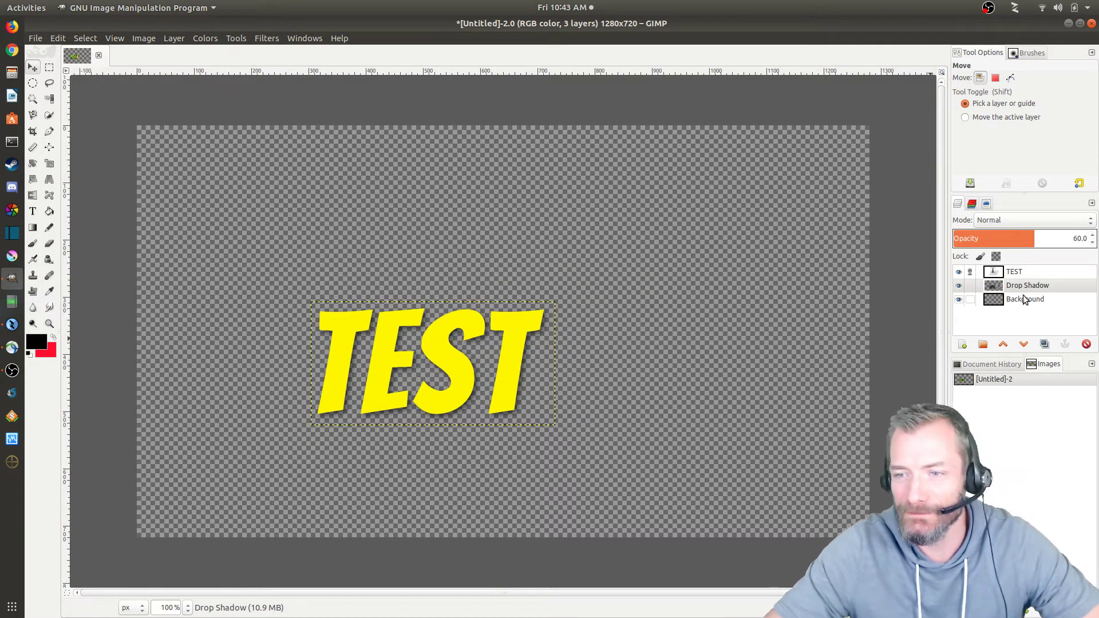
click(970, 271)
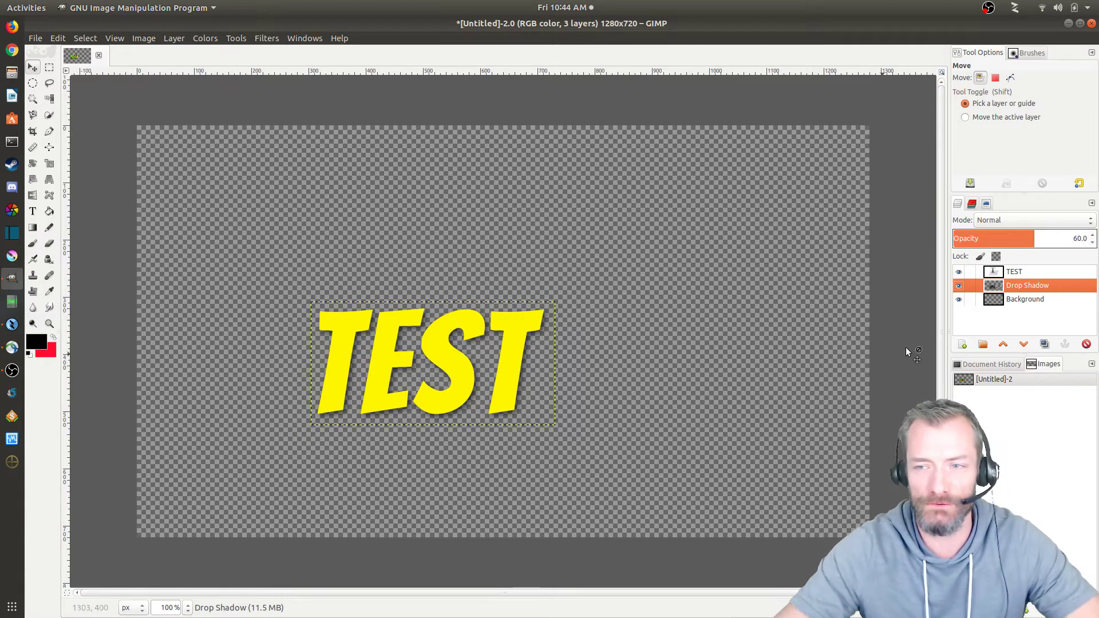
Step: Raise the Drop Shadow layer above the TEST layer, move the shadow up and to the right and bring it partly back over the letters
right_click(1019, 290)
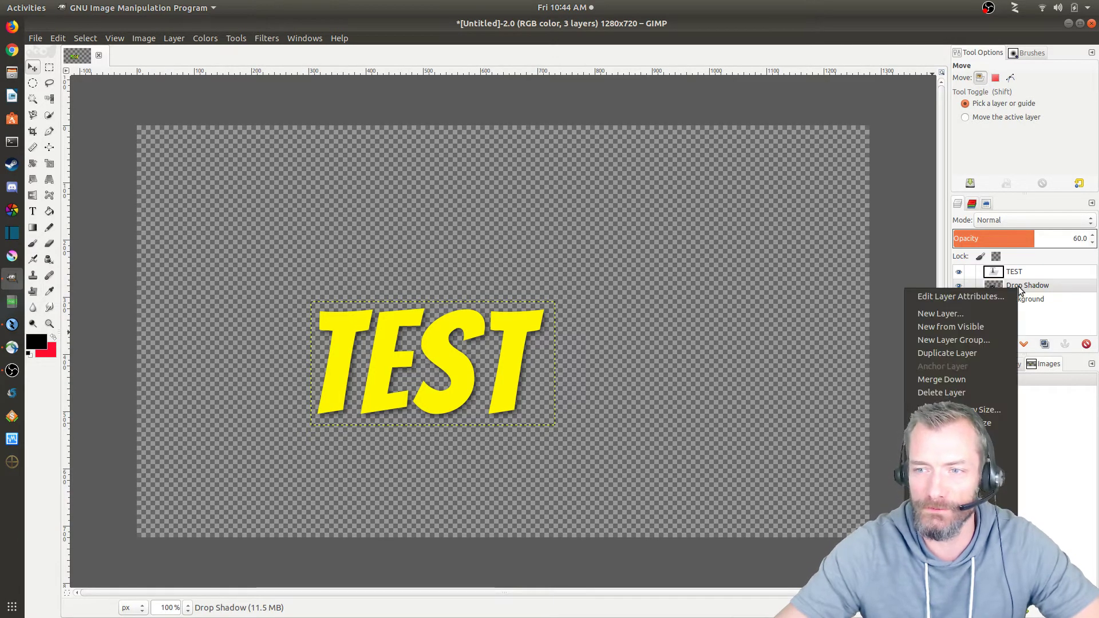
click(1049, 496)
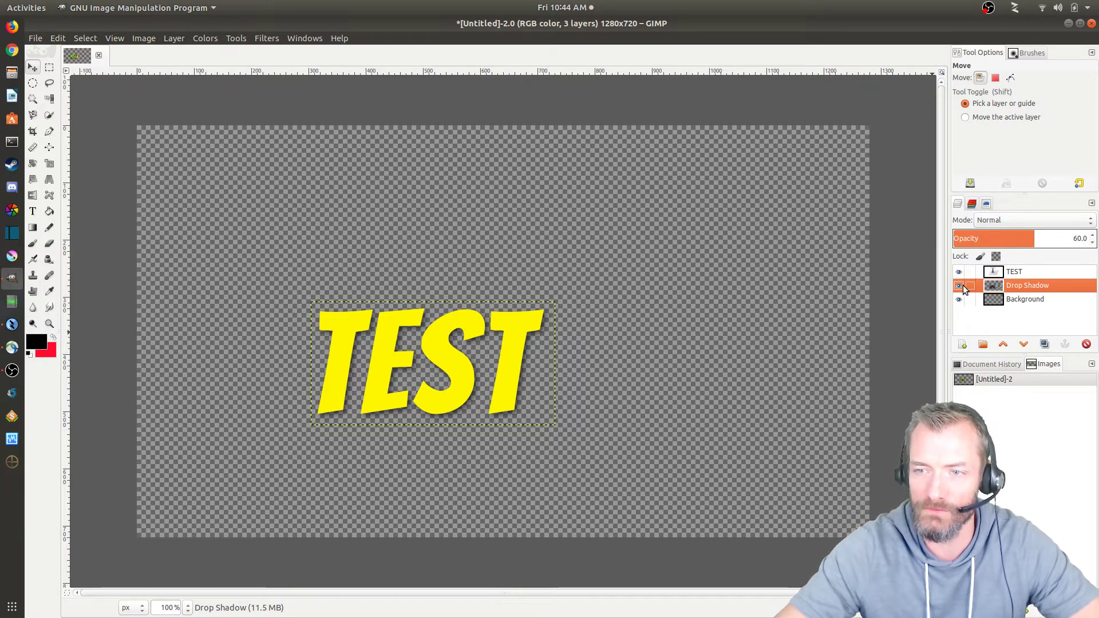
click(1004, 344)
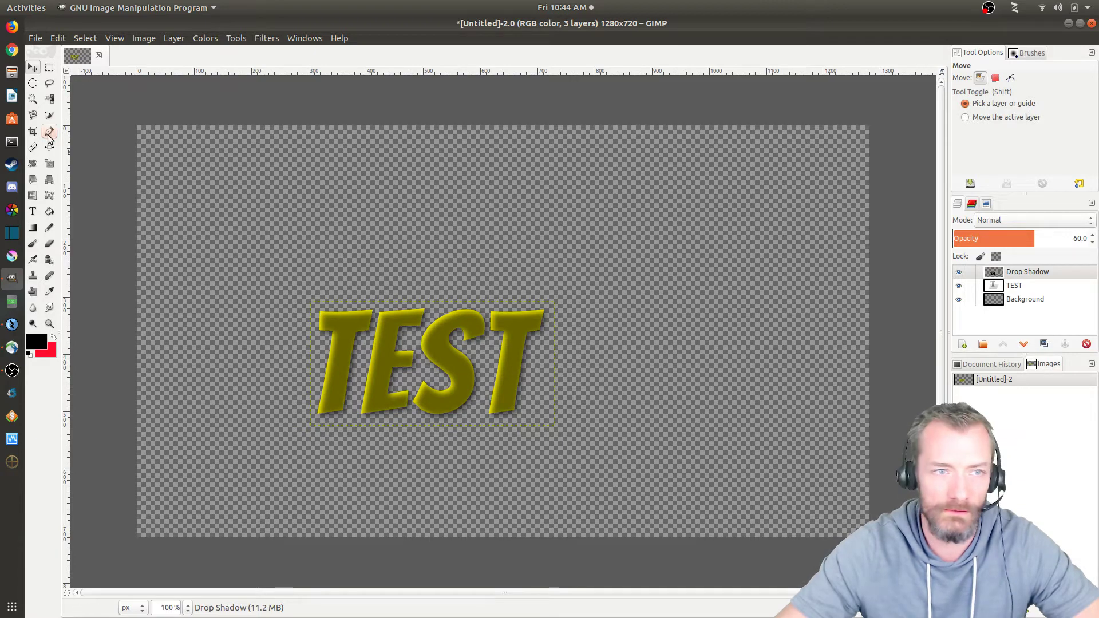
drag(431, 360, 555, 237)
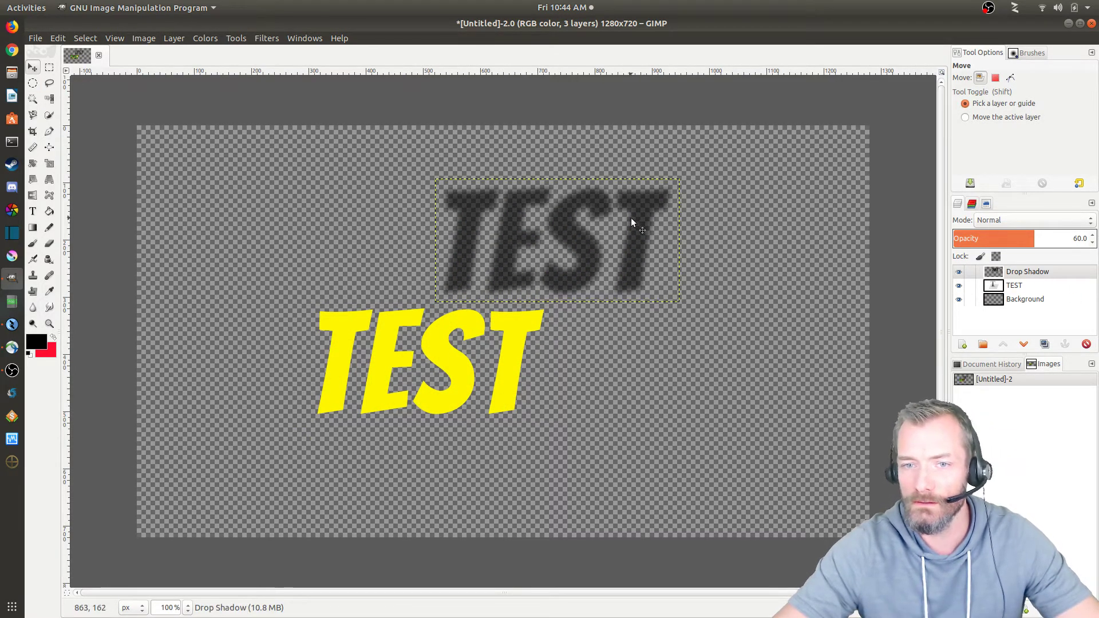
drag(590, 246, 483, 351)
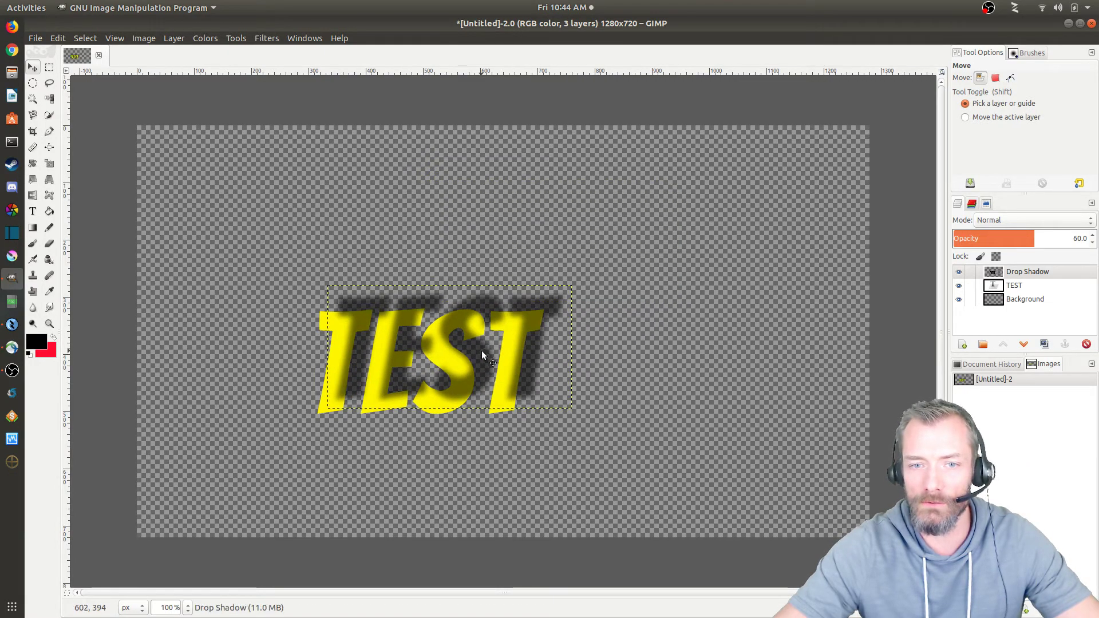
Step: Lower the Drop Shadow layer beneath TEST and move the shadow out to the lower right and back behind the letters
click(1024, 342)
drag(537, 359, 547, 336)
key(Page_Up)
drag(480, 315, 631, 411)
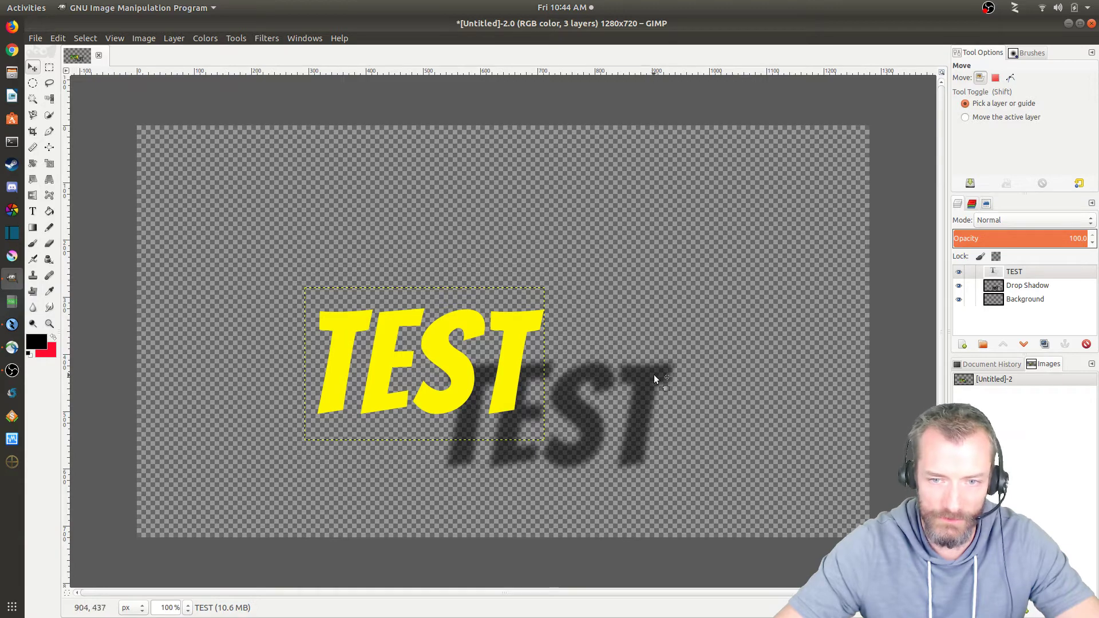
drag(592, 450, 464, 395)
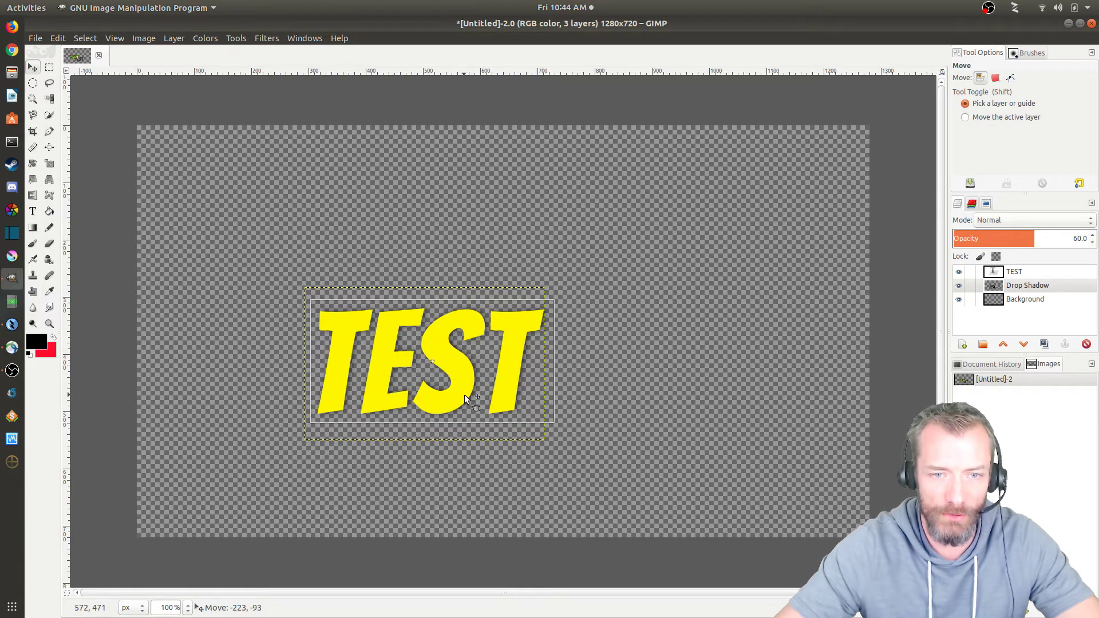
Step: Undo a trial move, select the Drop Shadow layer and offset the shadow slightly down and to the right of the letters
drag(465, 395, 600, 508)
key(ctrl+z)
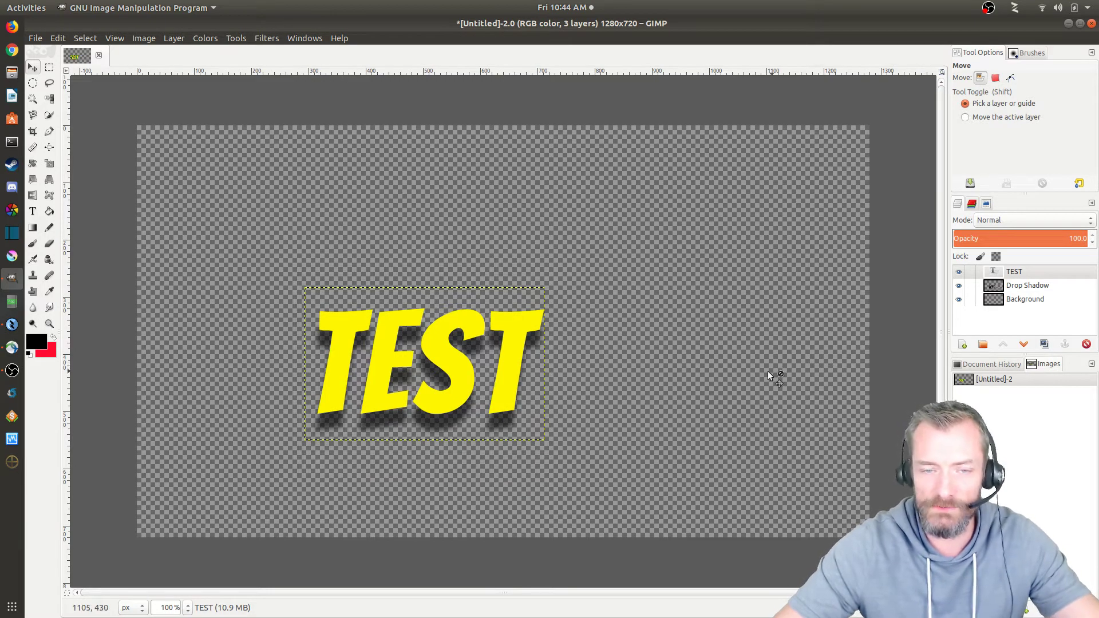
click(1022, 285)
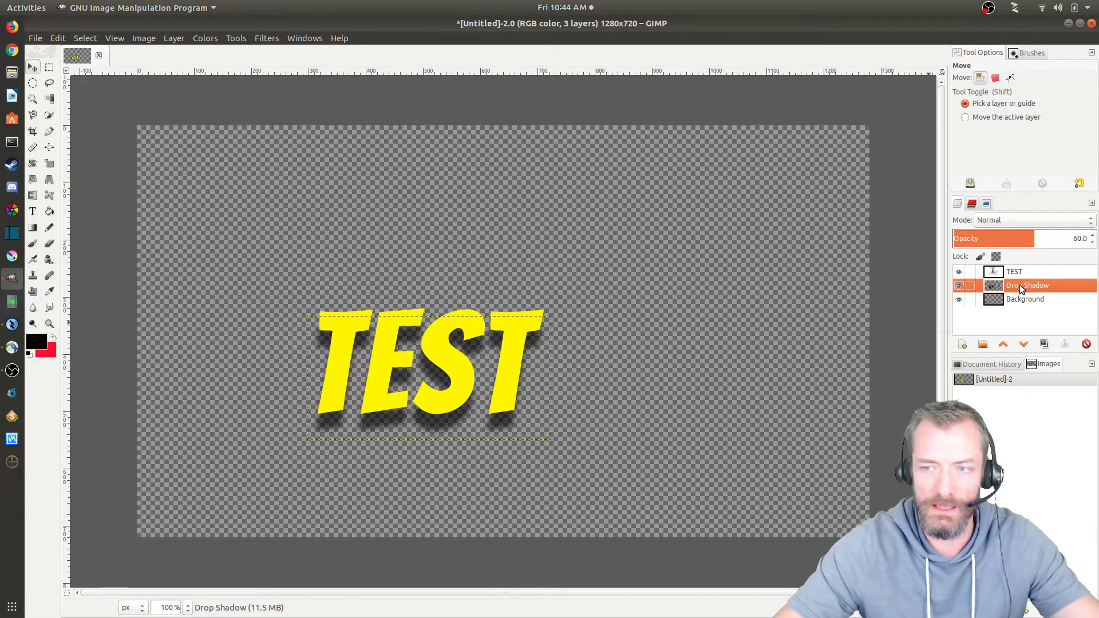
drag(497, 424, 520, 435)
Step: Apply another drop shadow to the TEST layer with X and Y offsets of 15
click(1037, 270)
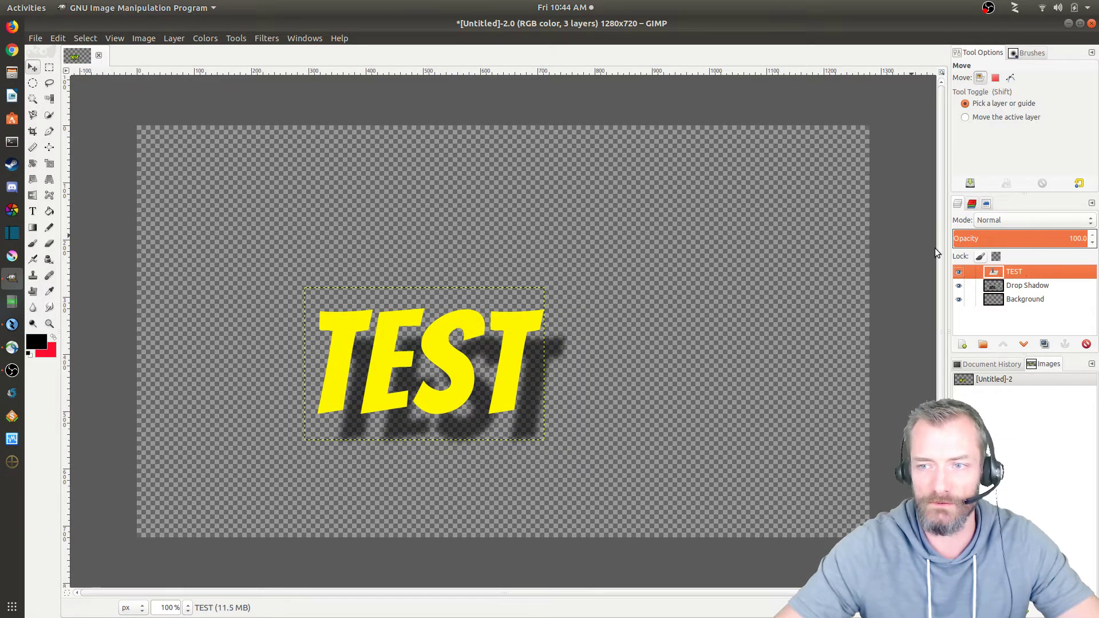
click(268, 38)
mouse_move(310, 150)
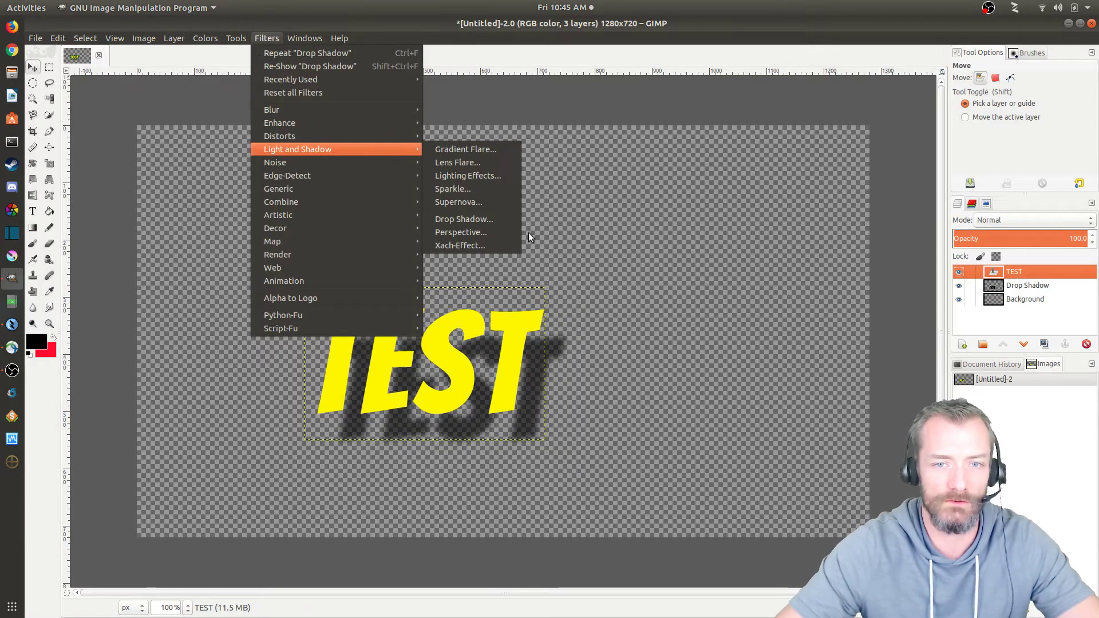
click(491, 223)
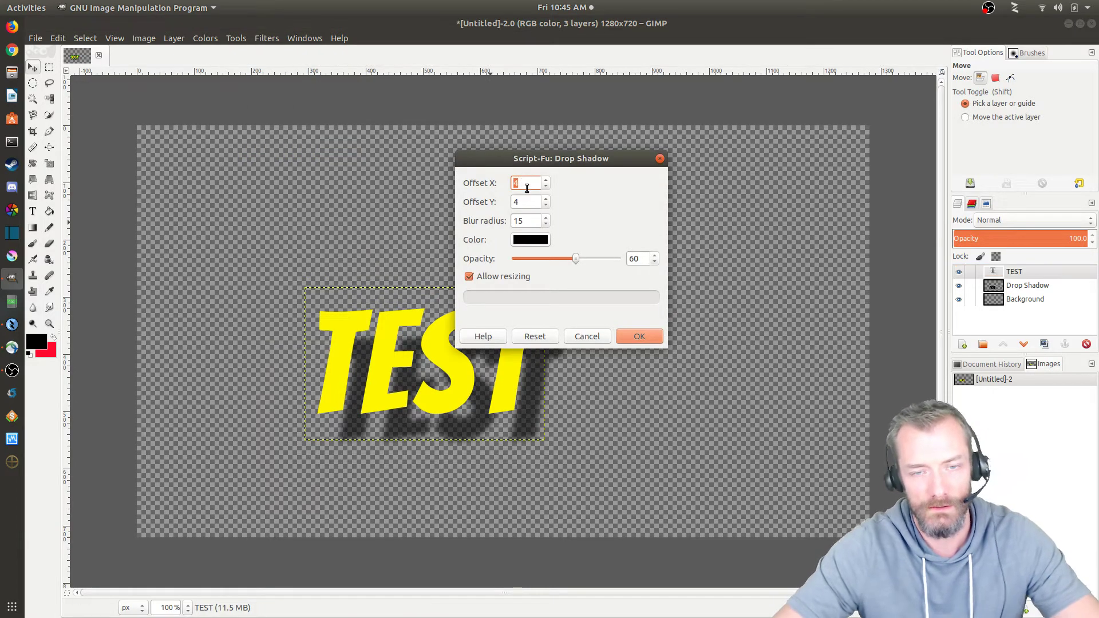
text(15)
key(Tab)
text(15)
key(Tab)
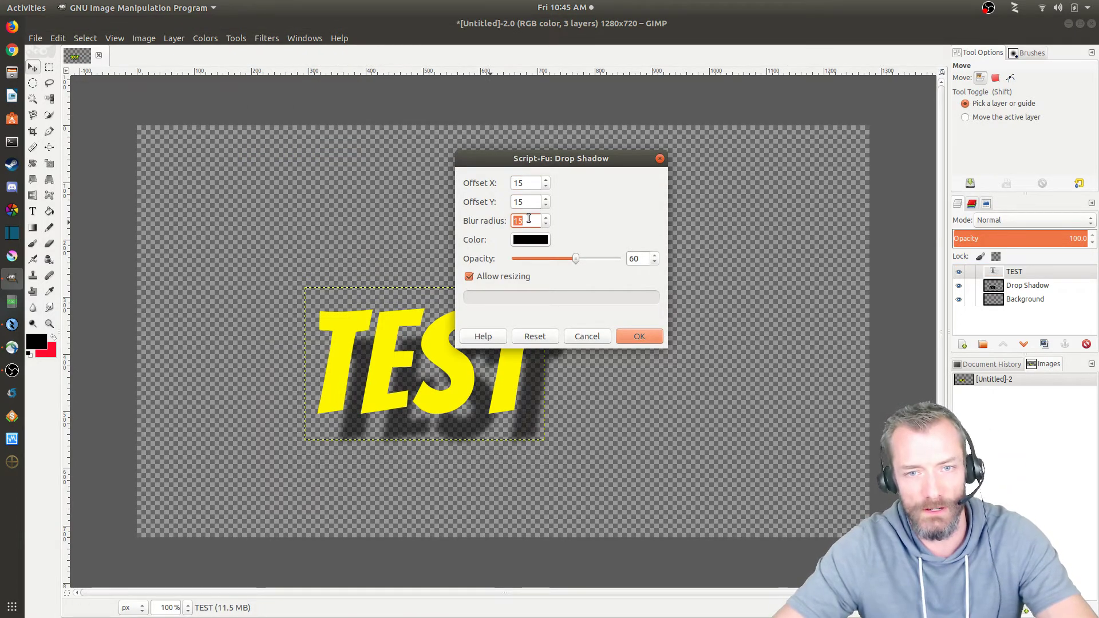
click(637, 336)
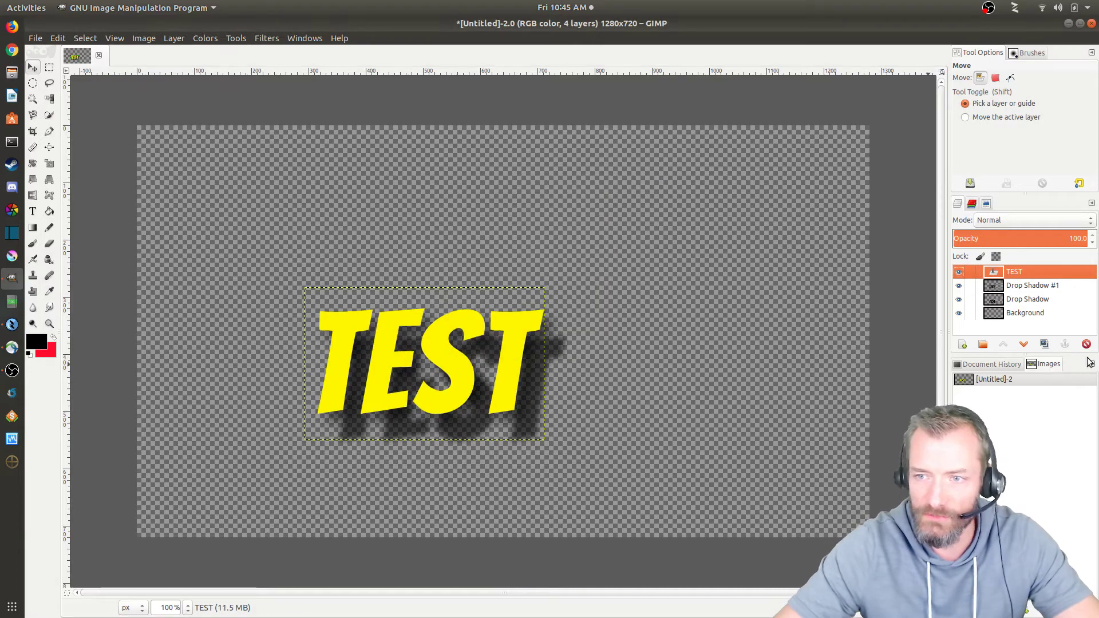
Step: Select the original Drop Shadow layer and move its shadow about 365 px right and 156 px up, away from the letters
click(1025, 299)
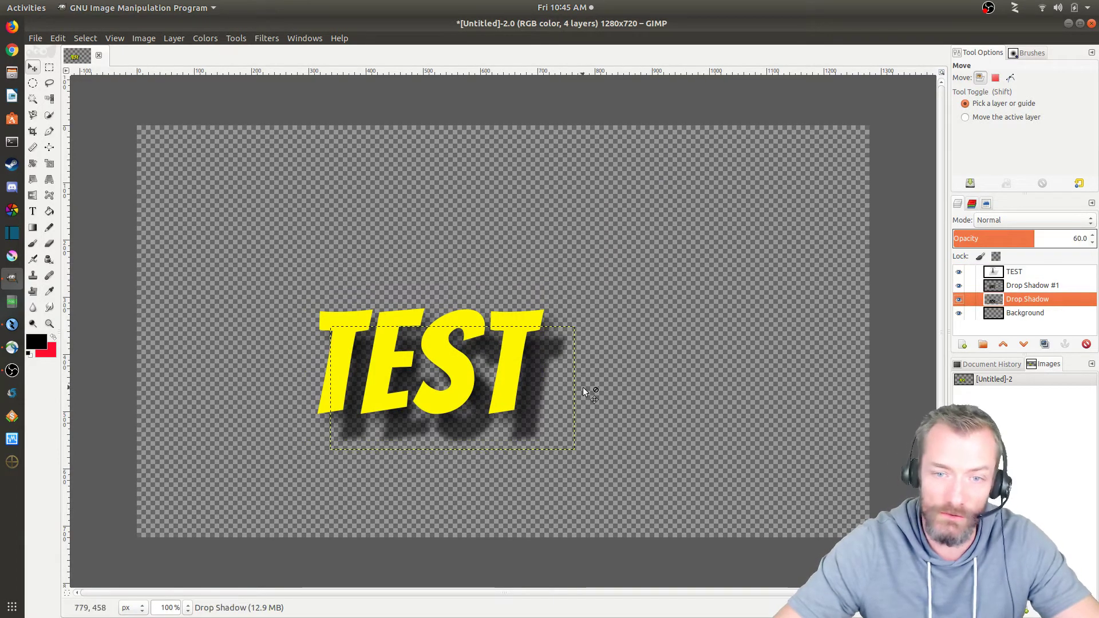
drag(544, 389, 750, 300)
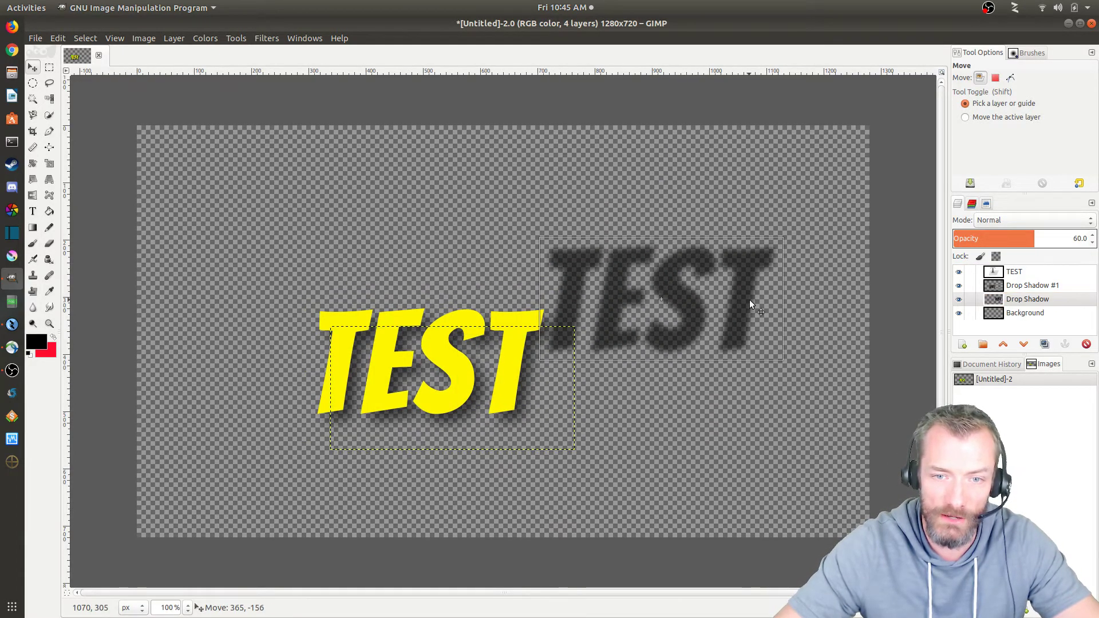
Step: Move the Drop Shadow #1 shadow off the letters and back behind them, and hide the original Drop Shadow layer
click(1014, 285)
drag(528, 394, 668, 457)
drag(656, 417, 508, 363)
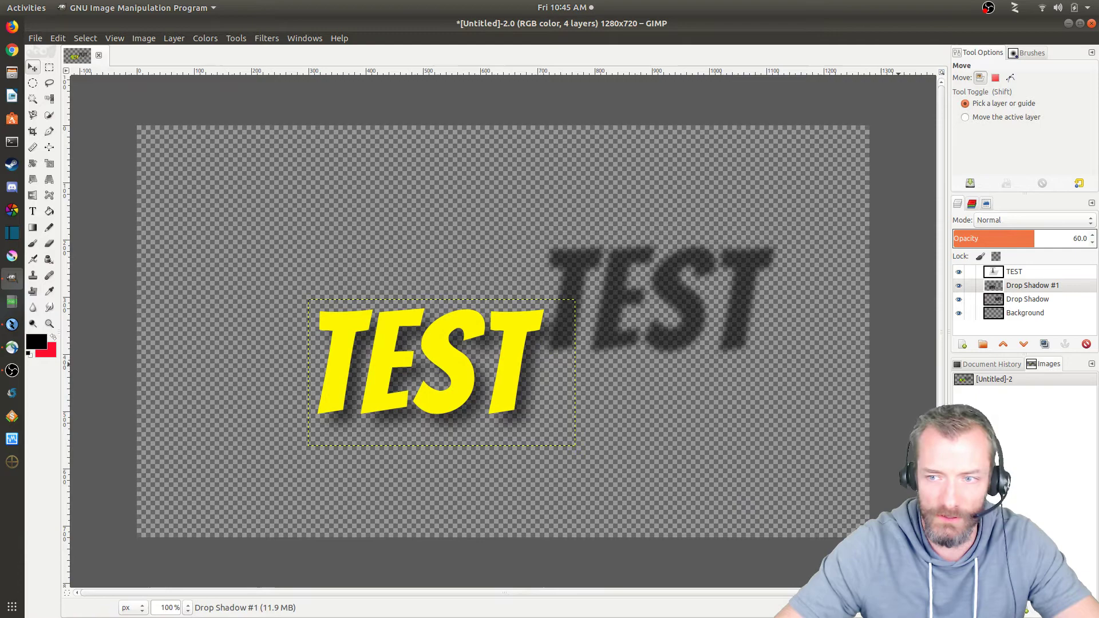
click(959, 300)
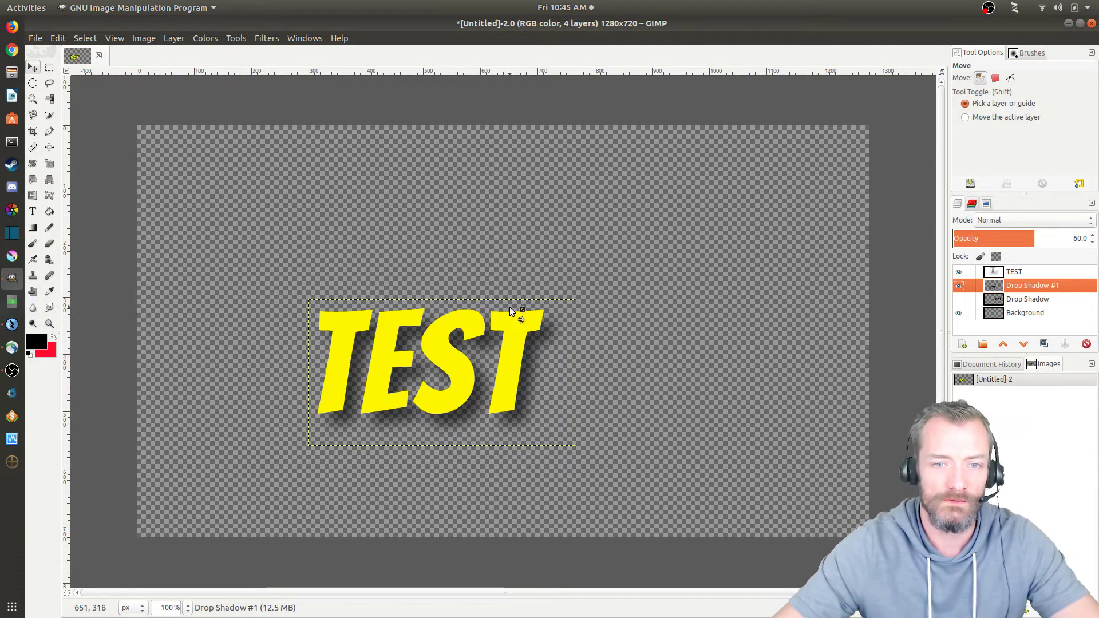
Step: Minimize the image editor, launch Krita and close its welcome screen
click(1069, 23)
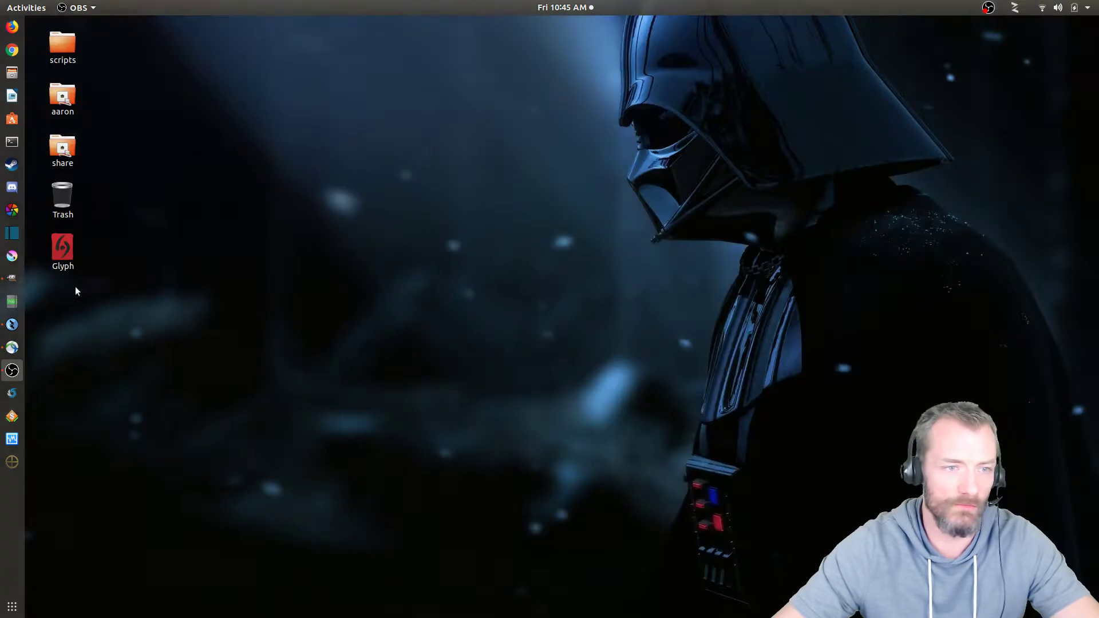
click(16, 258)
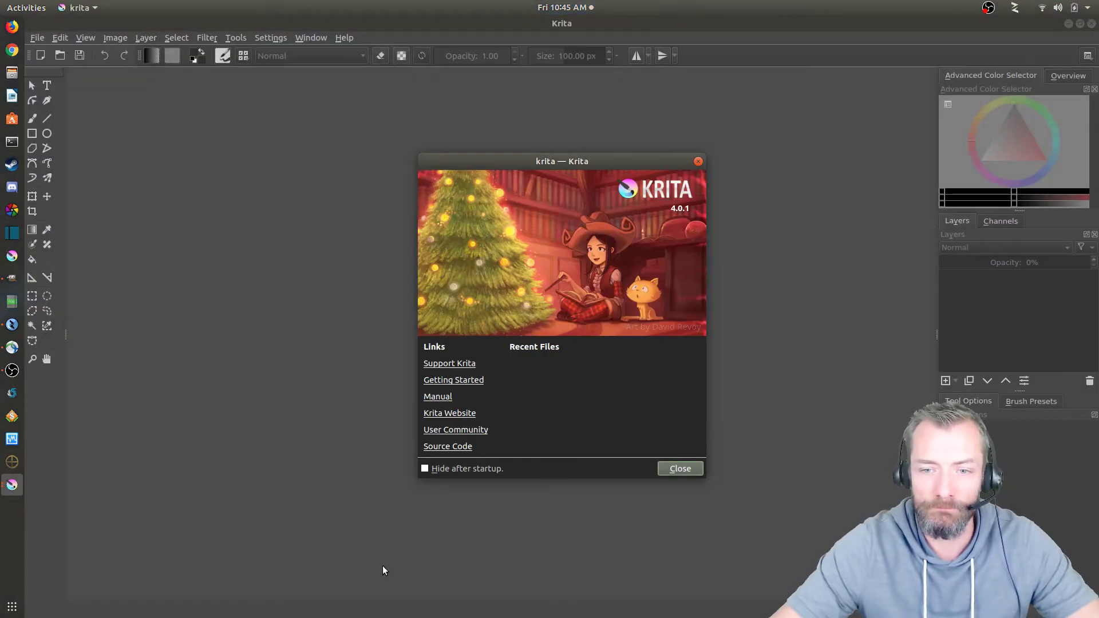
click(691, 474)
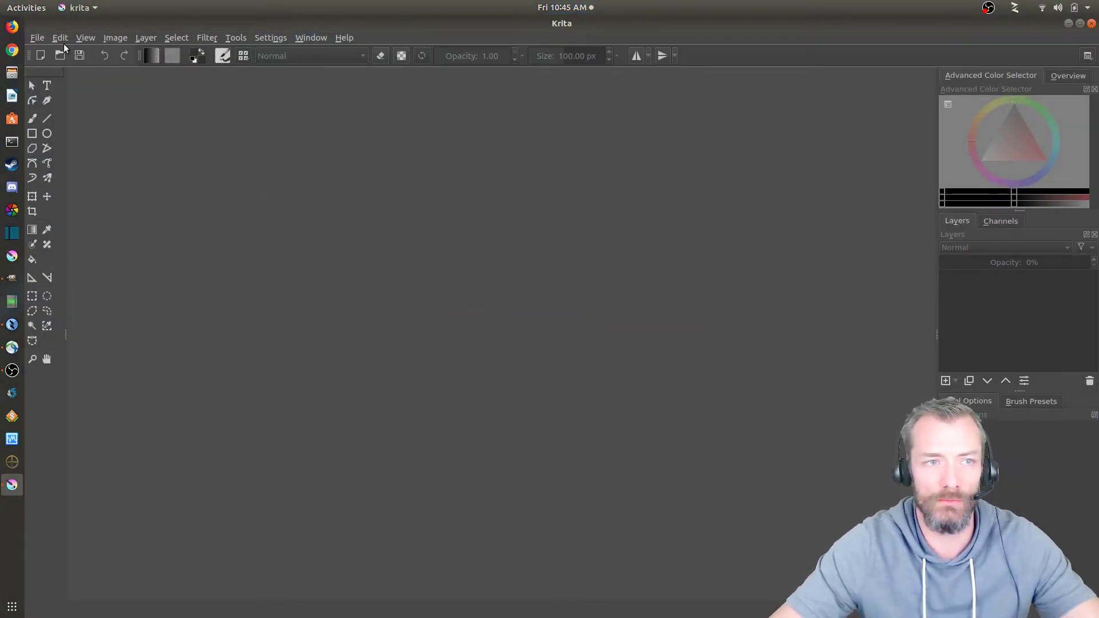
click(37, 38)
click(638, 311)
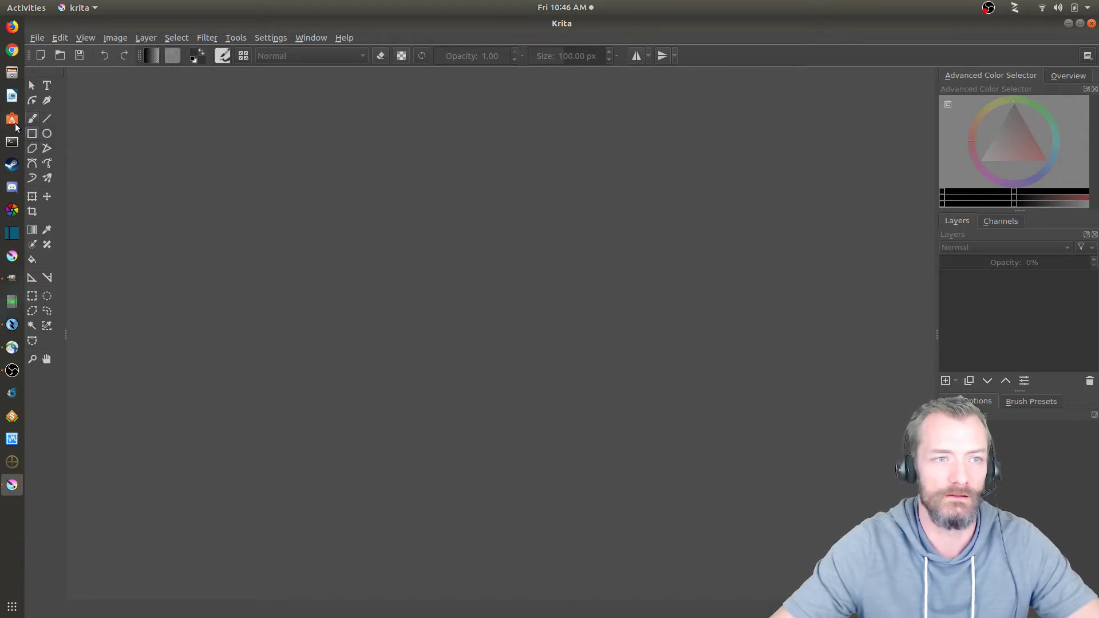
key(ctrl+n)
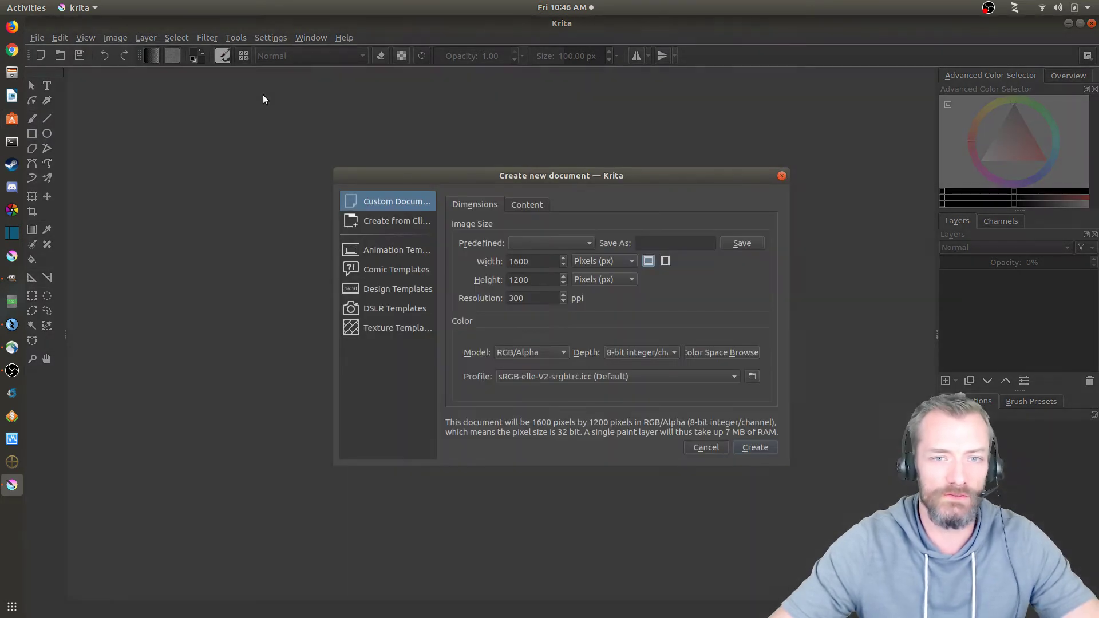
click(707, 448)
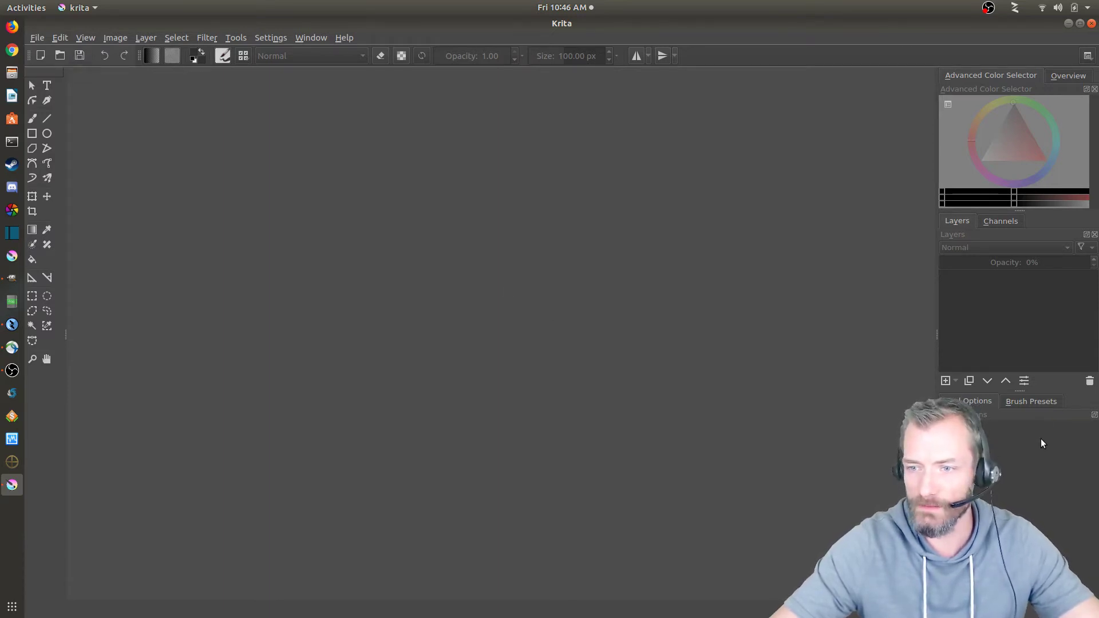
click(1039, 402)
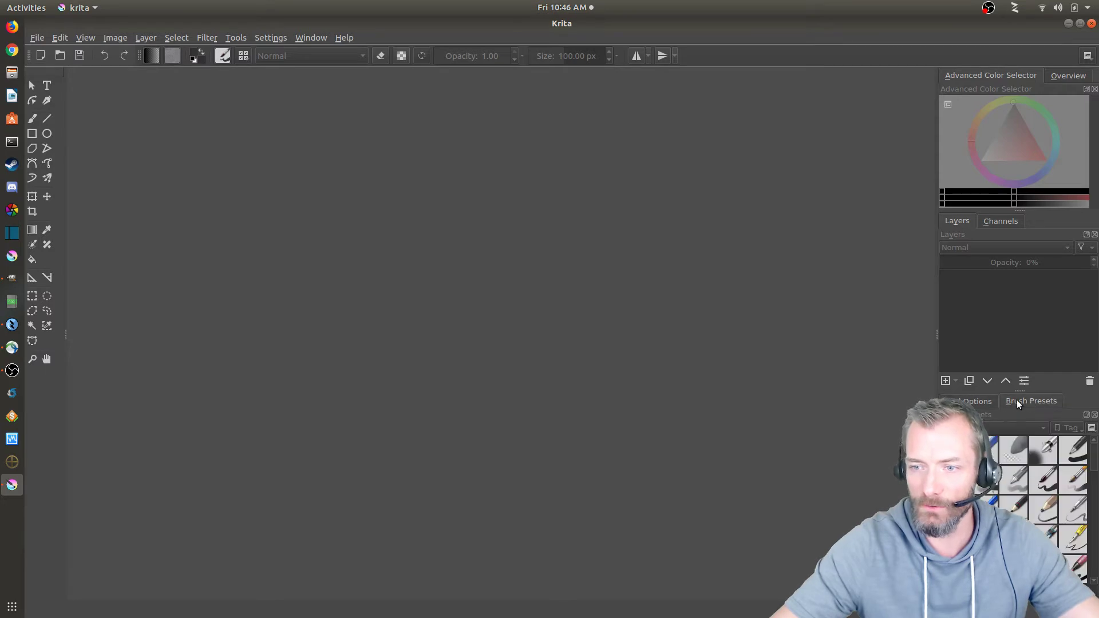
click(977, 403)
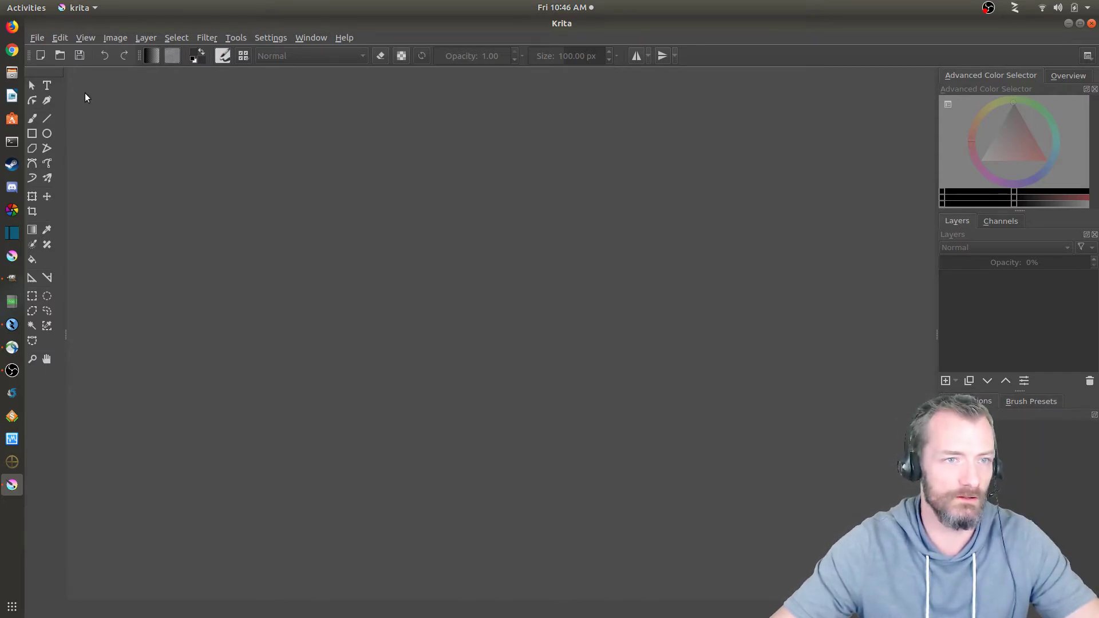
click(40, 38)
key(Escape)
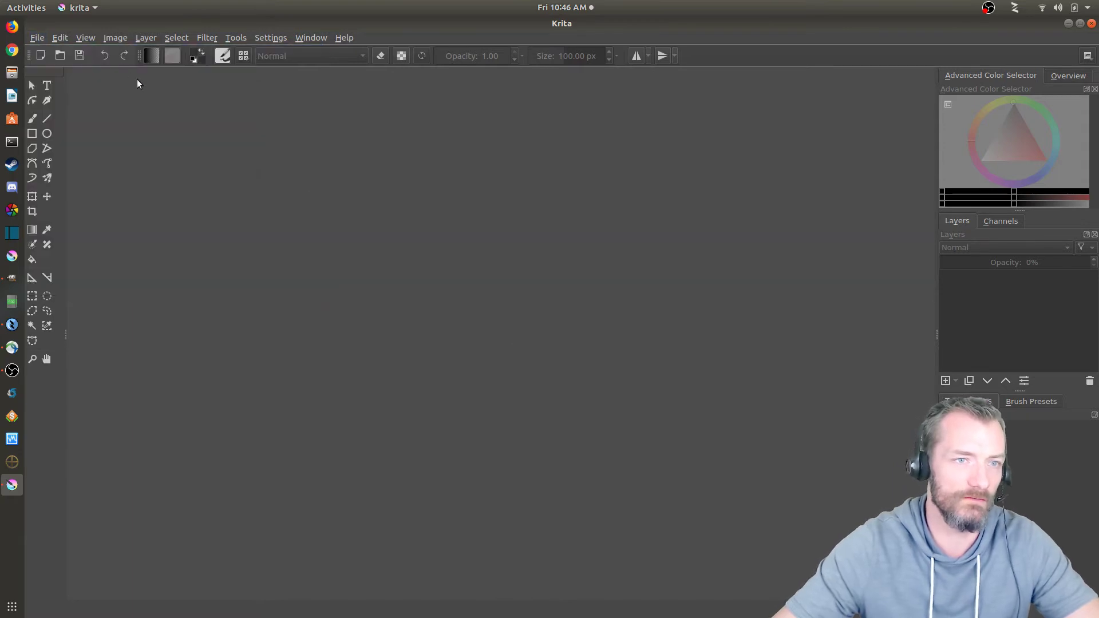
Step: Start a new custom document and set its width to 1280 pixels and its height to 720 pixels
click(29, 39)
click(38, 53)
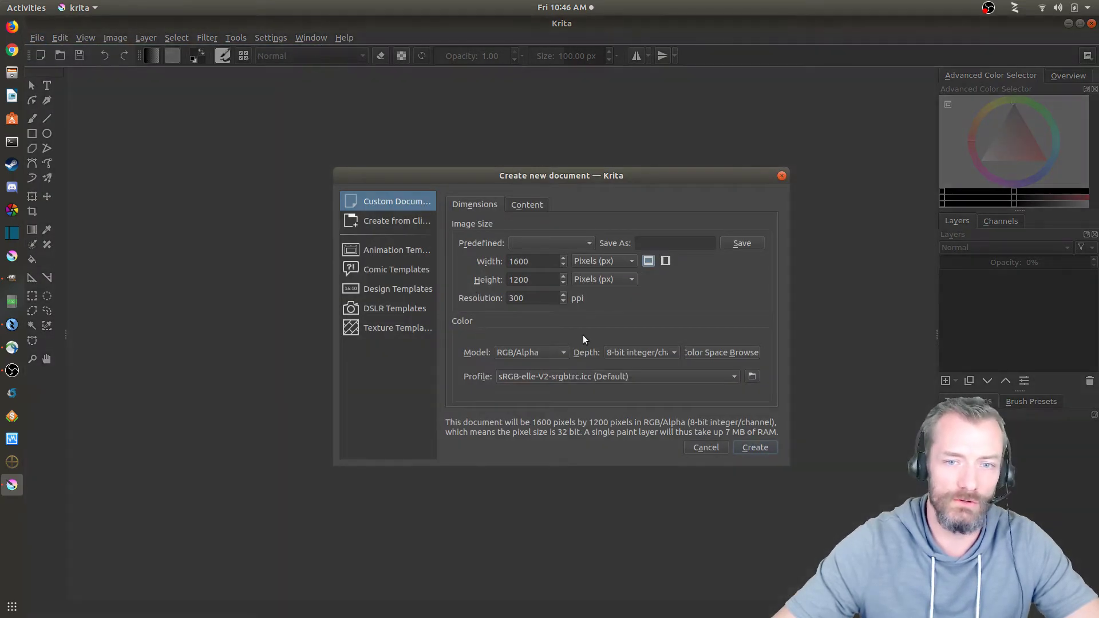
double_click(551, 266)
text(128)
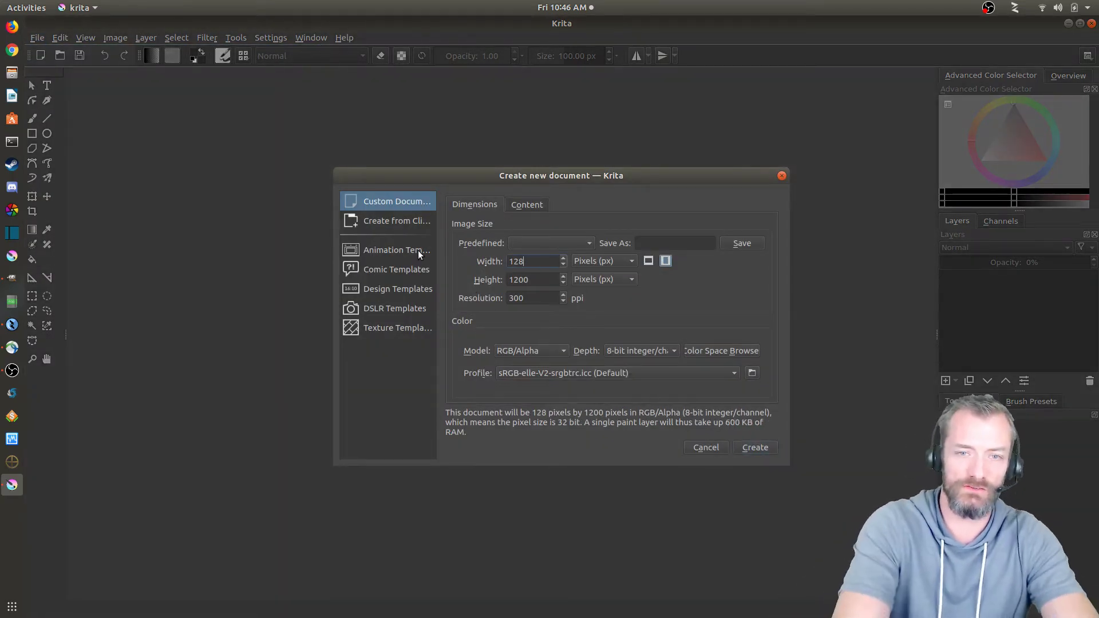
key(Tab)
key(shift+Tab)
text(1280)
key(Tab)
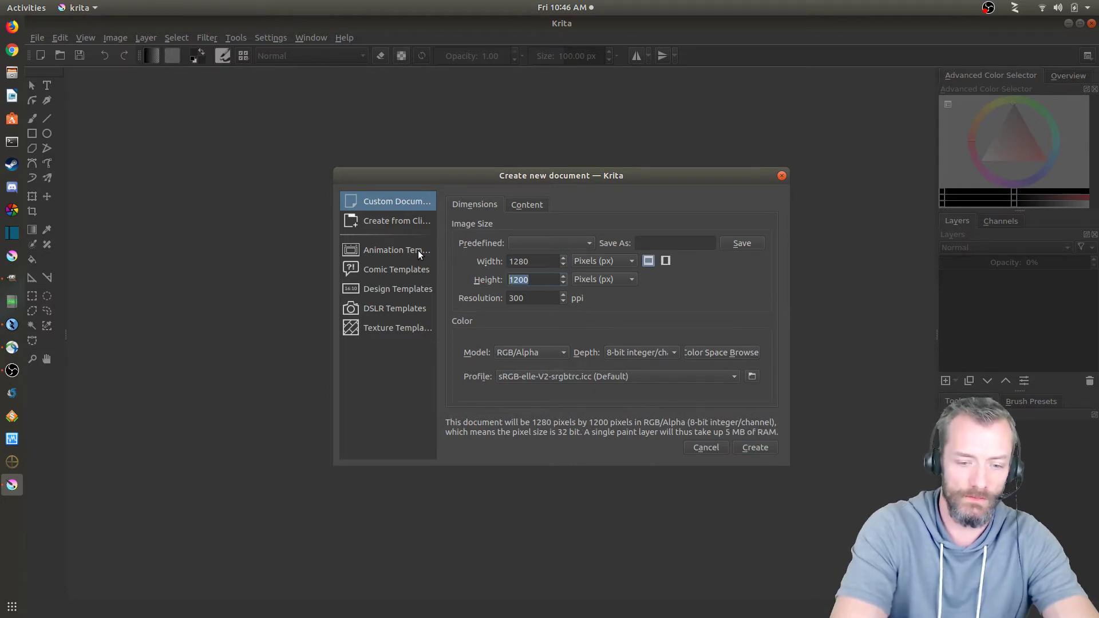
text(720)
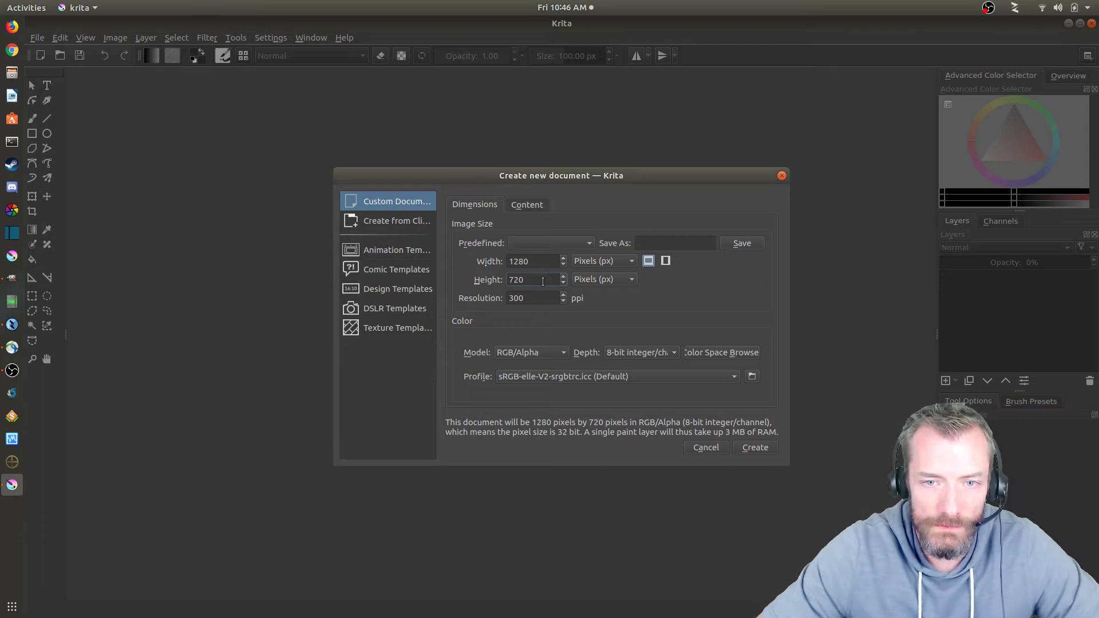
Step: Review the document's content settings, keep the white background color, and create the document
click(524, 207)
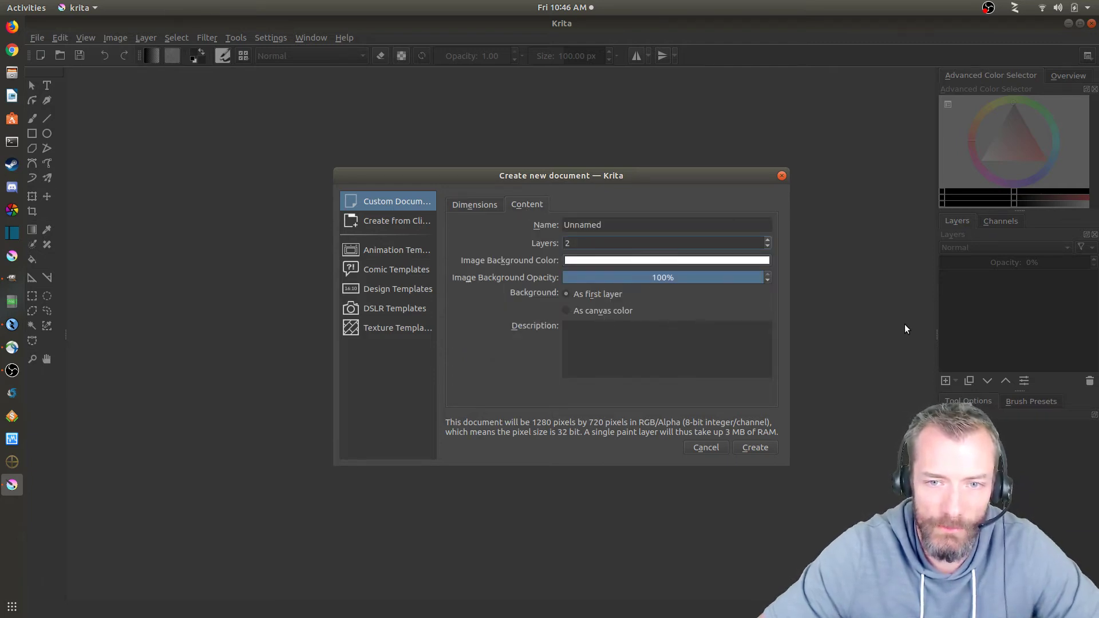
click(620, 260)
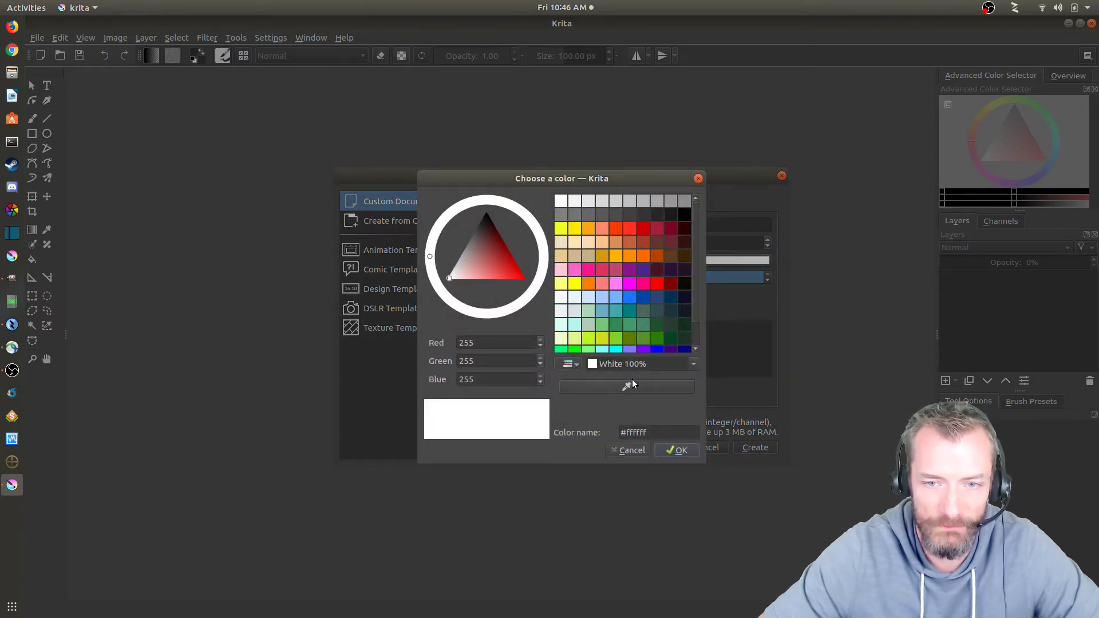
click(631, 450)
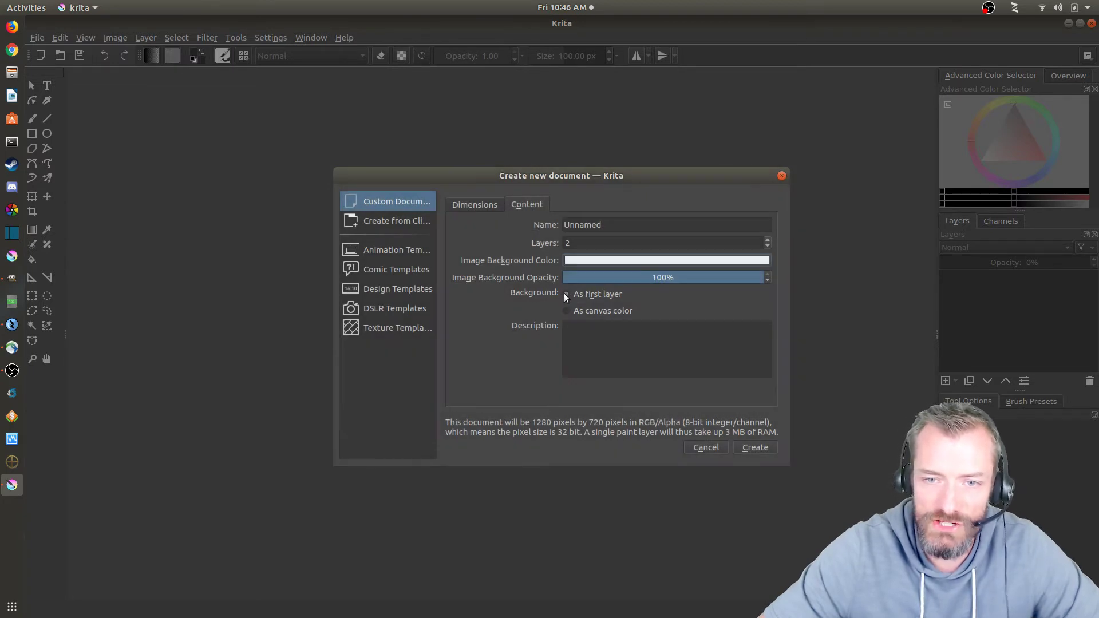
click(754, 447)
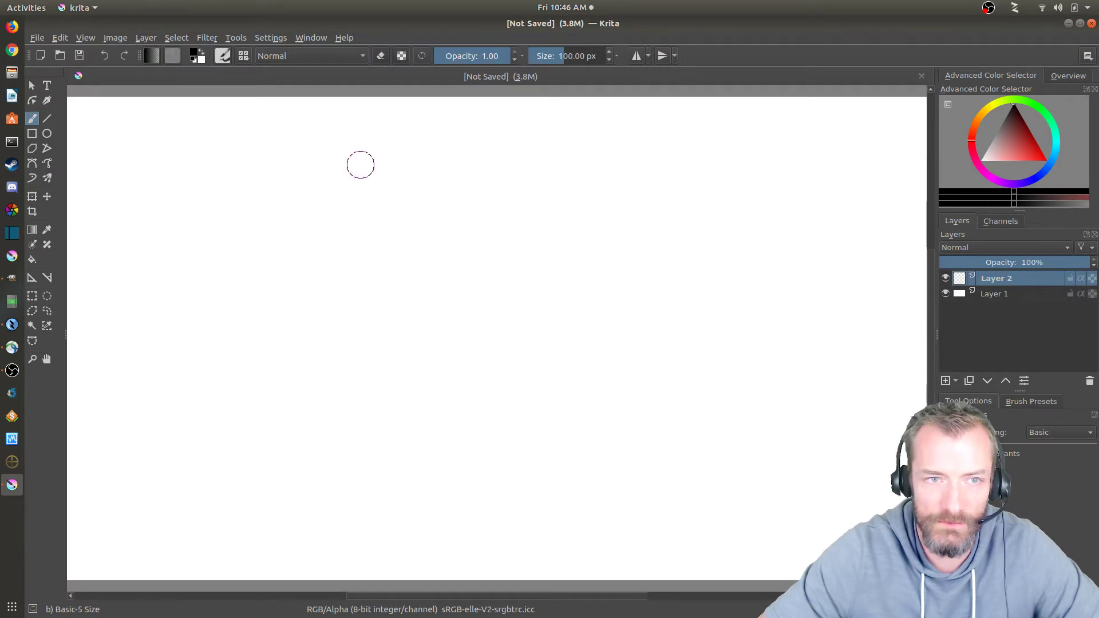
click(86, 38)
mouse_move(206, 38)
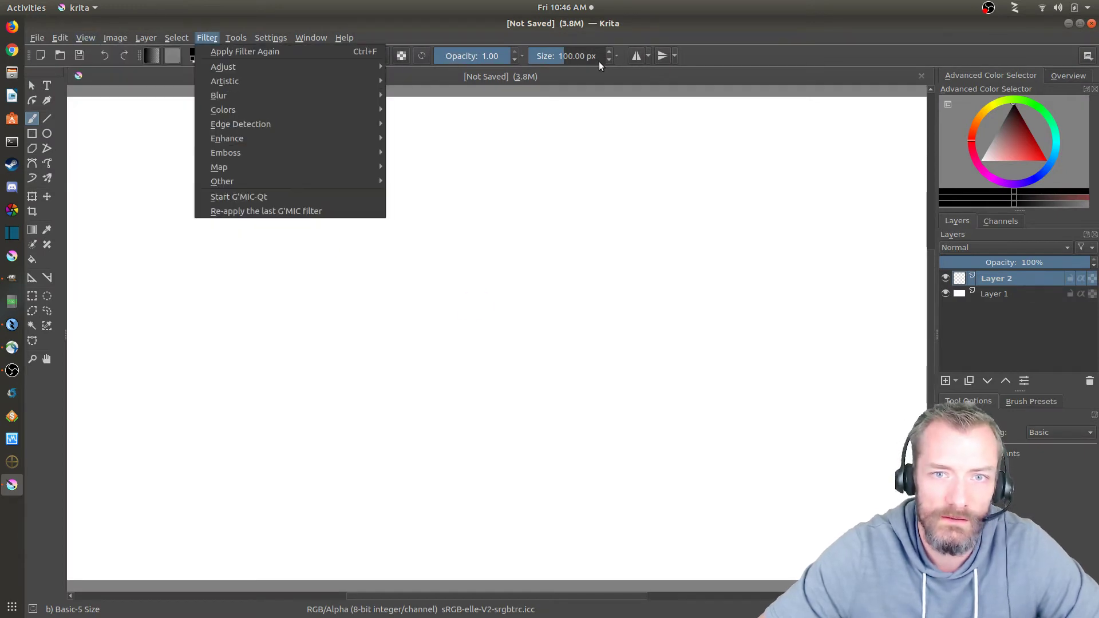
mouse_move(92, 39)
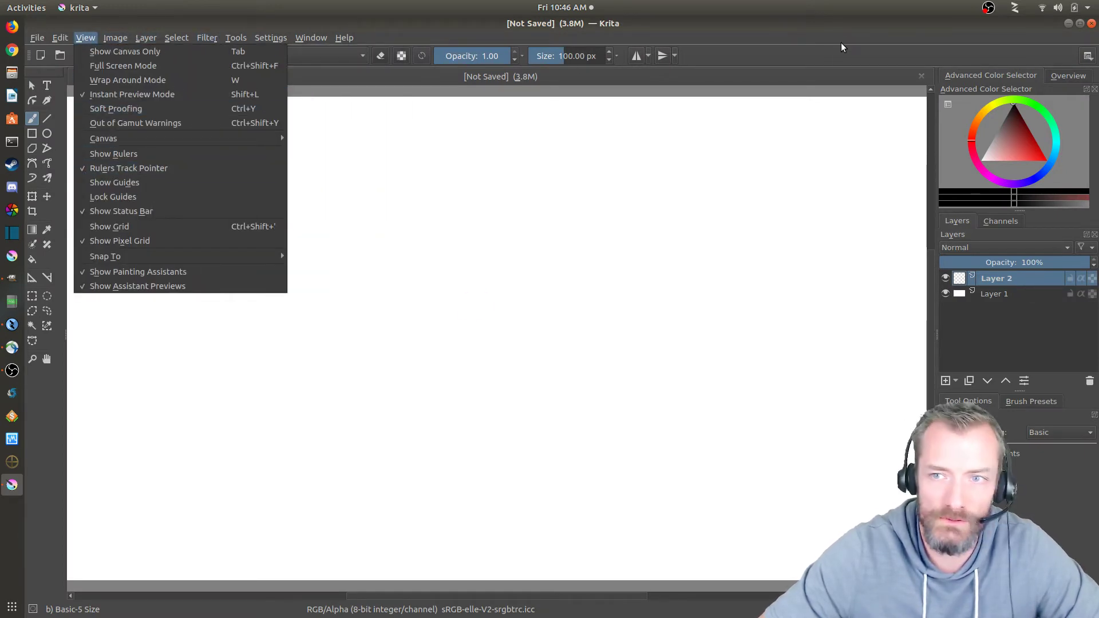
click(812, 62)
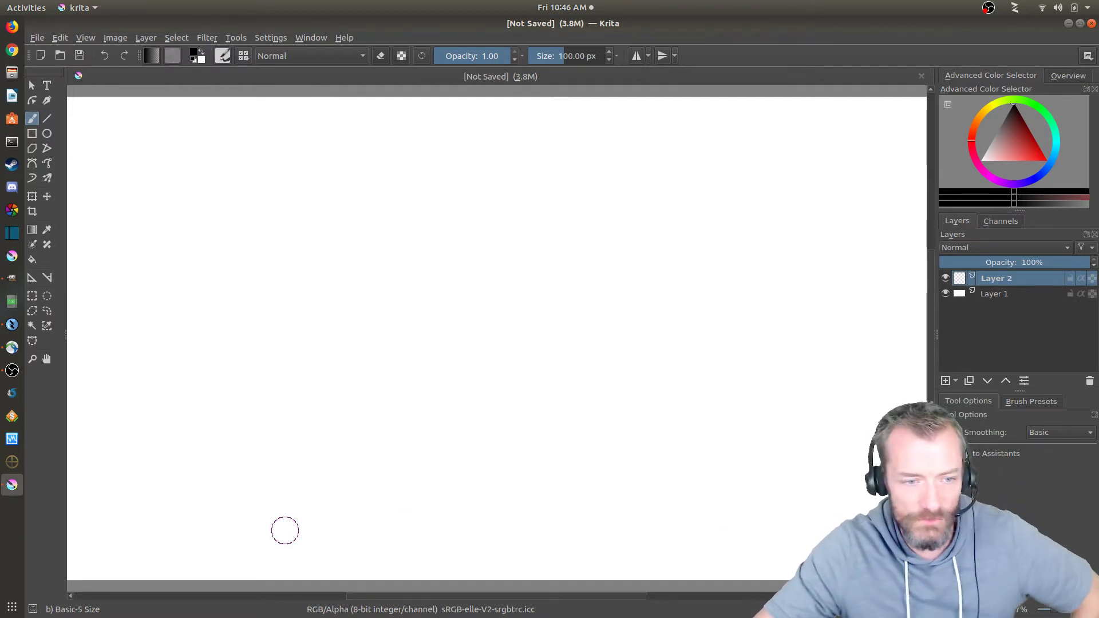
mouse_move(435, 604)
mouse_down()
mouse_move(417, 605)
mouse_move(456, 604)
mouse_move(434, 609)
mouse_up()
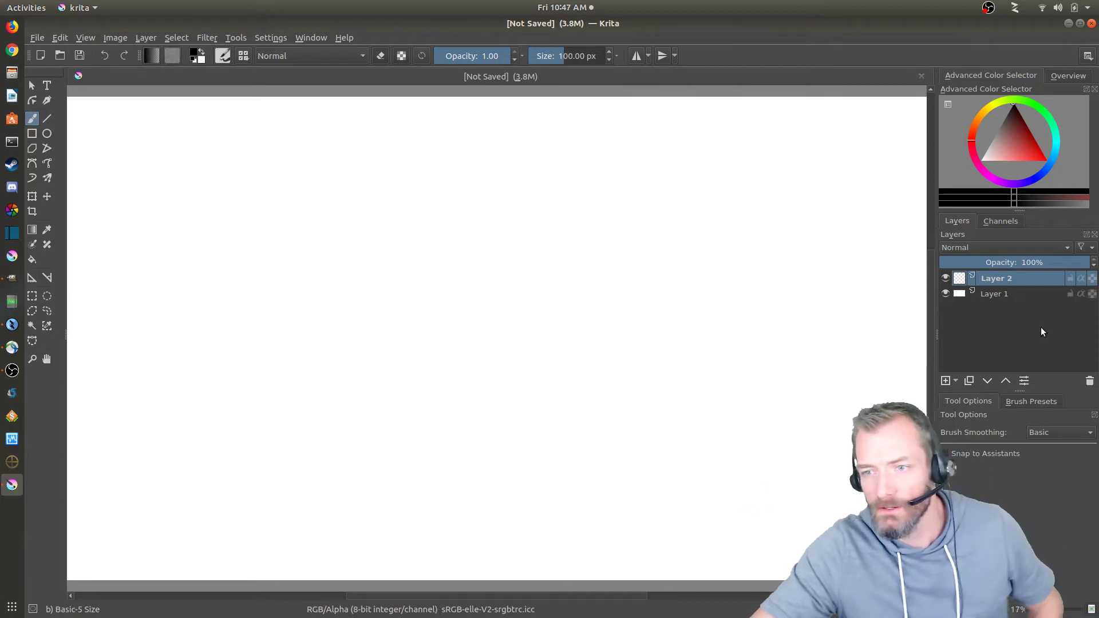
Step: Remove the white background layer, Layer 1, from the document
click(1000, 295)
right_click(999, 296)
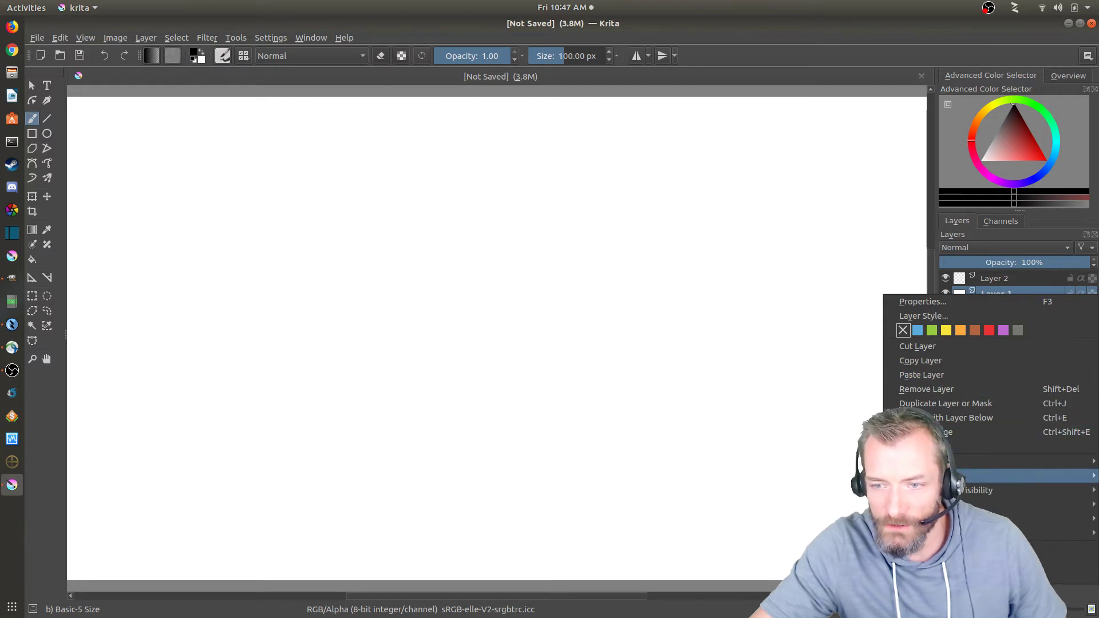
click(929, 390)
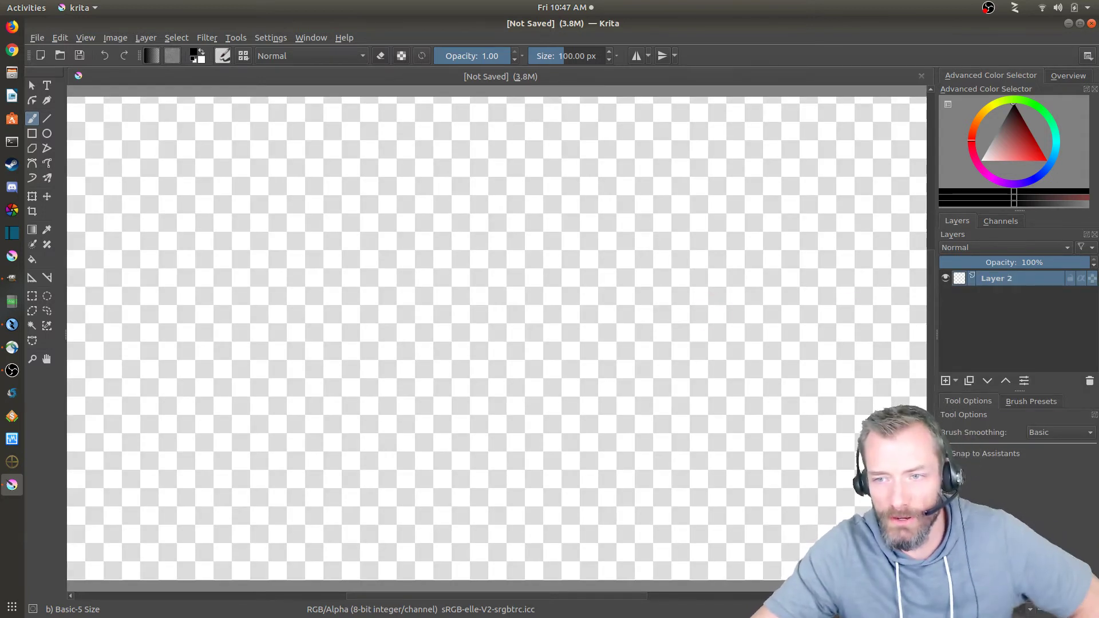
Step: Try to remove the remaining empty paint layer and its replacements, checking the layer's properties without changing them
right_click(992, 283)
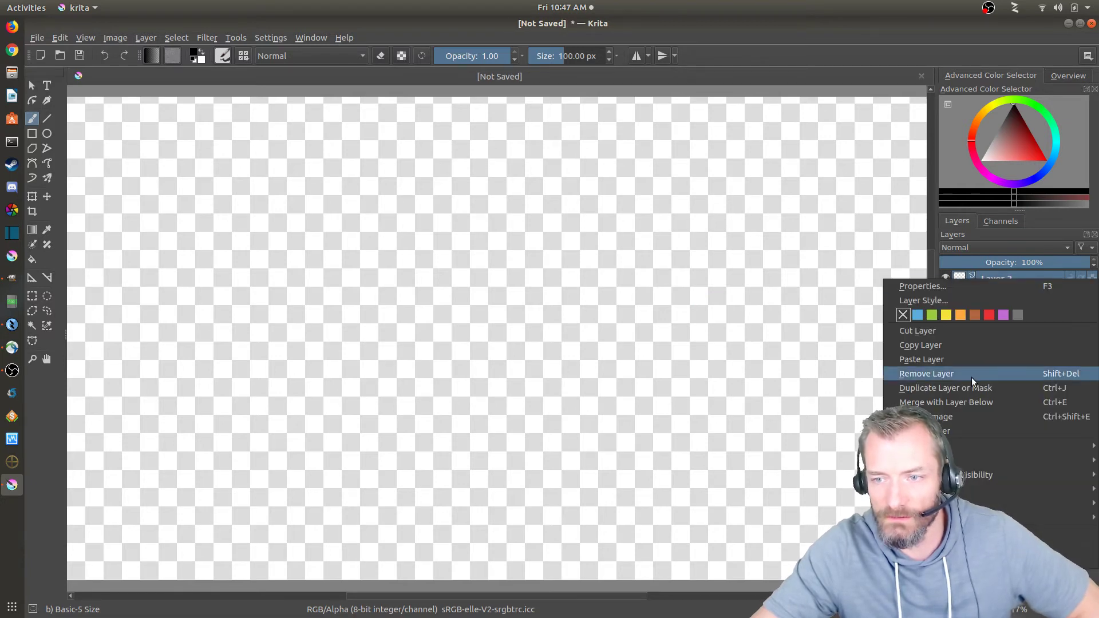
click(948, 379)
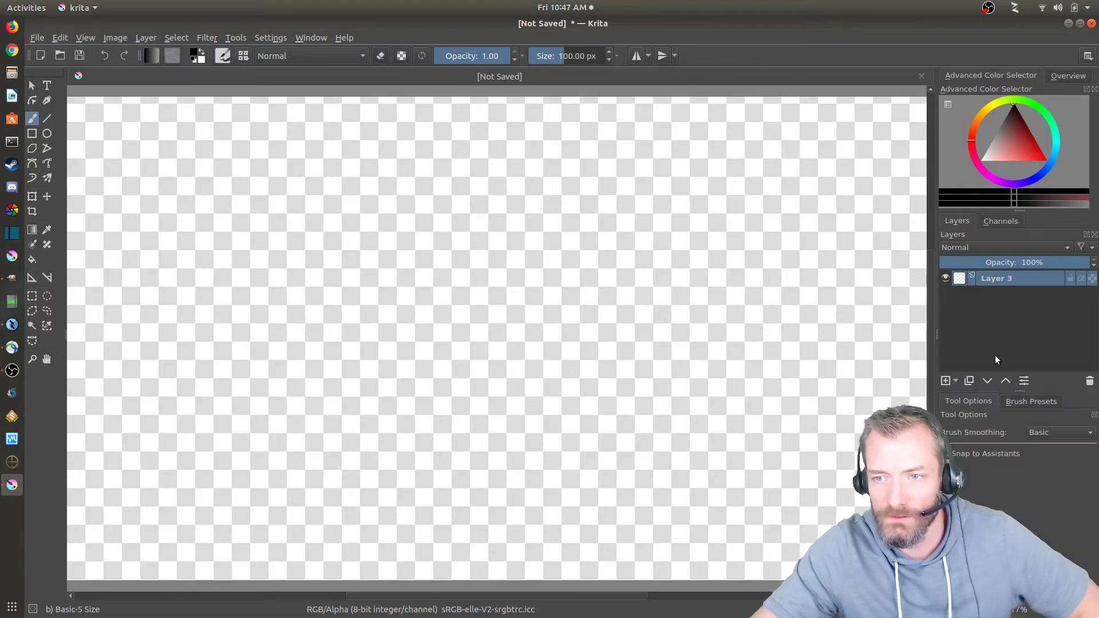
right_click(999, 279)
click(946, 376)
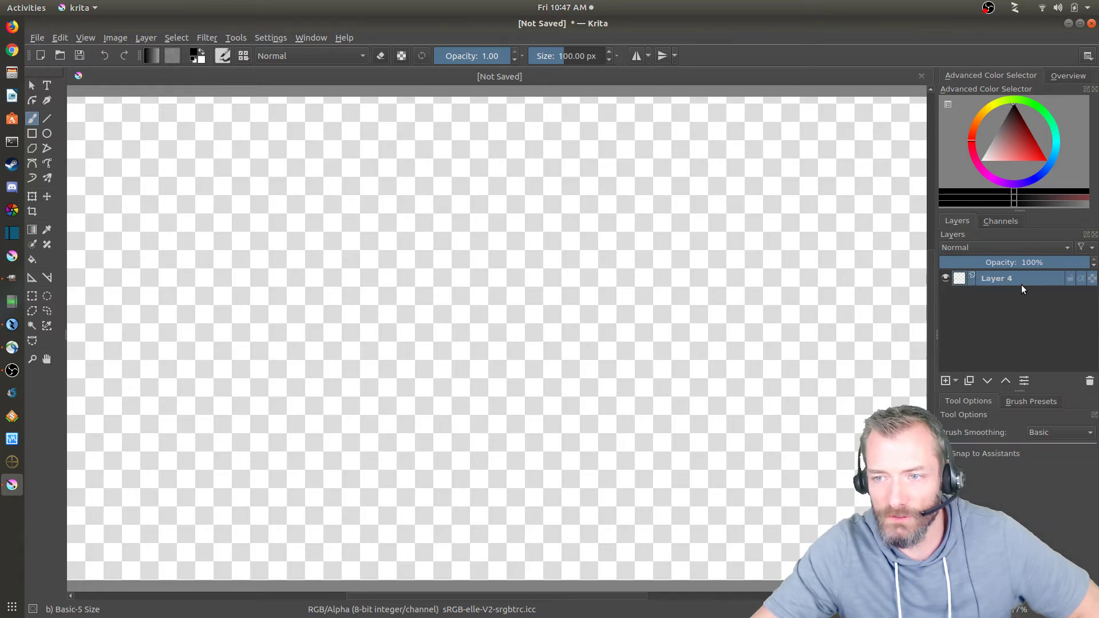
double_click(996, 285)
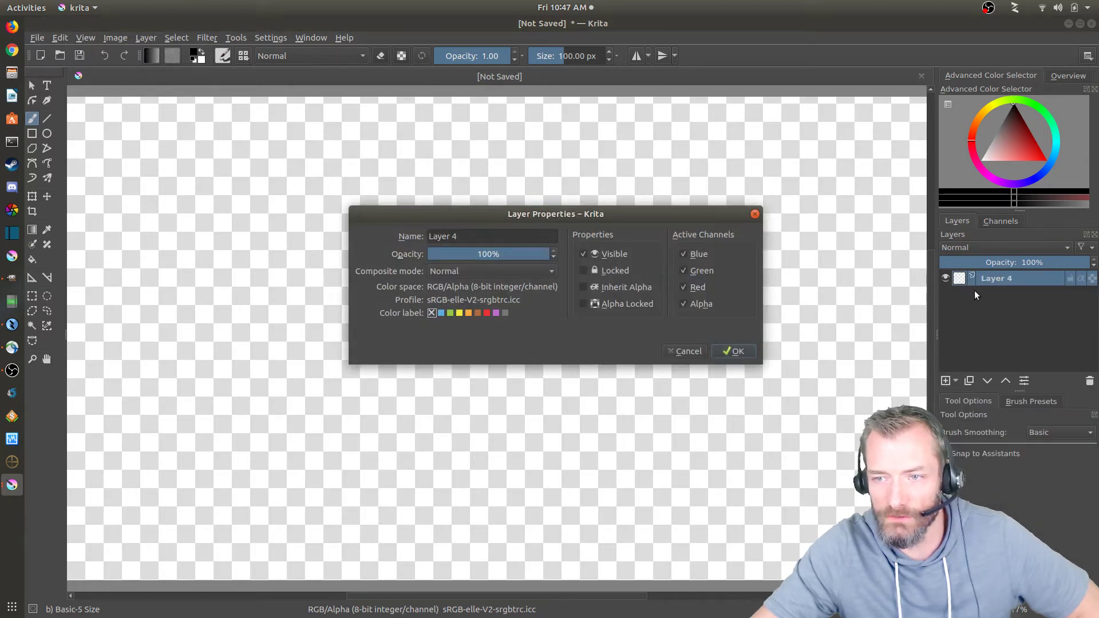
click(686, 351)
right_click(995, 280)
click(944, 377)
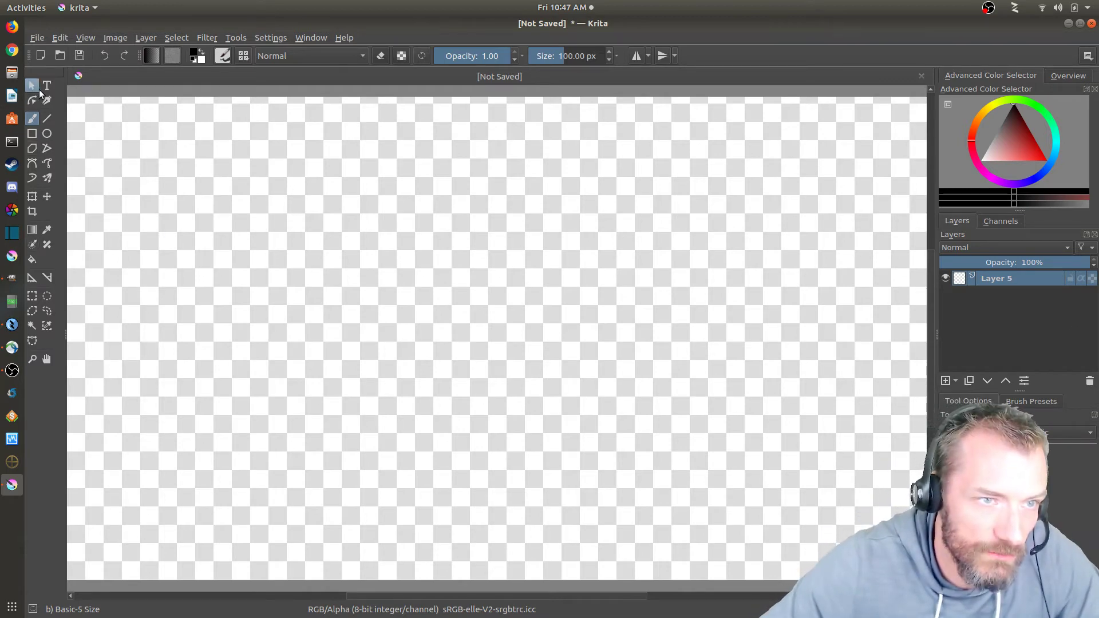
Step: Place a sample text object in the upper part of the canvas with the Text tool and close its editor
click(46, 85)
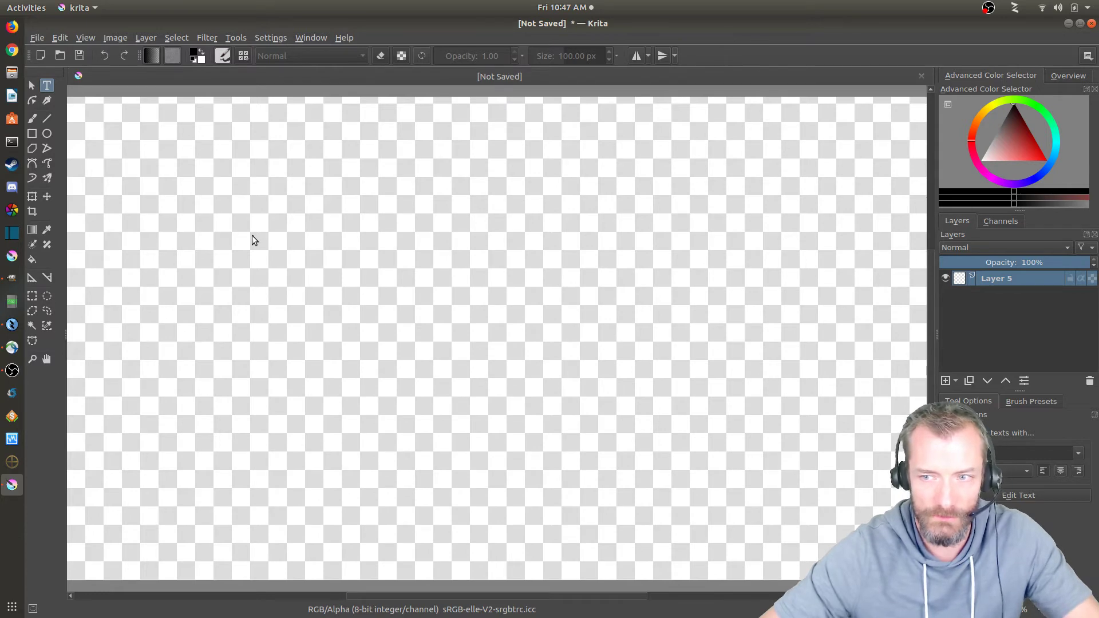
drag(234, 218, 603, 575)
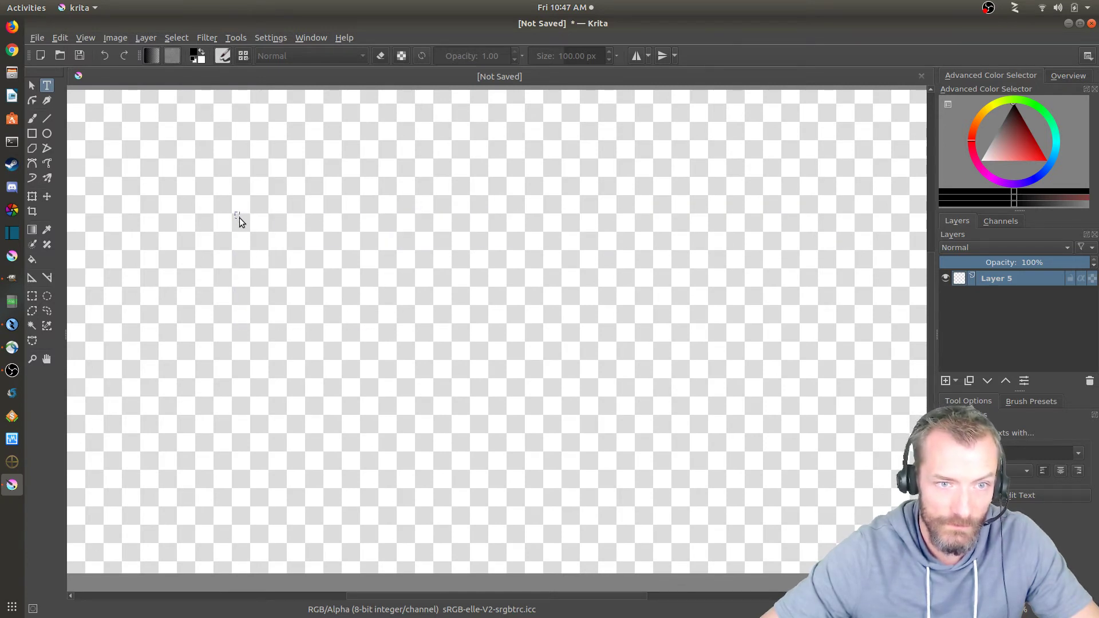
drag(256, 239, 249, 231)
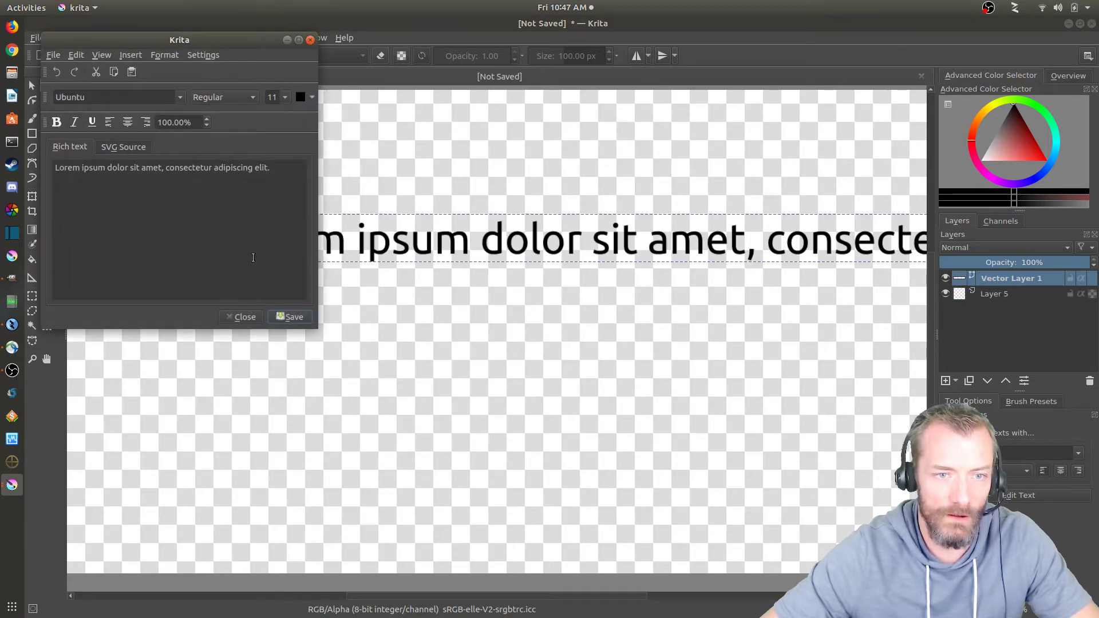
click(243, 318)
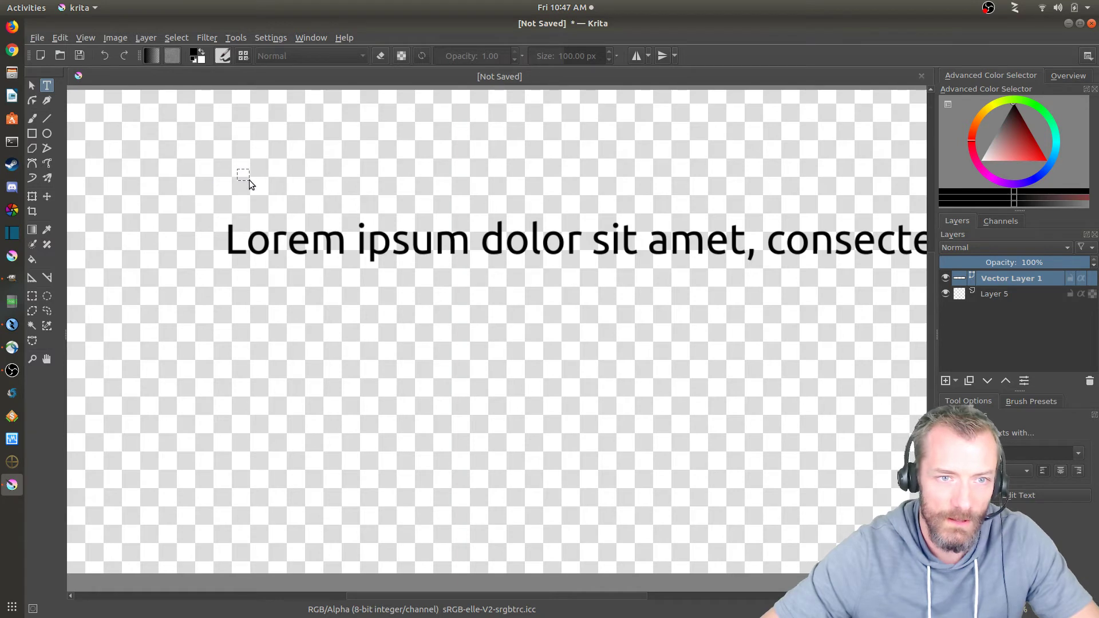
Step: Place a second text object just above the first and set its text to Bungee at size 72
drag(252, 182, 252, 182)
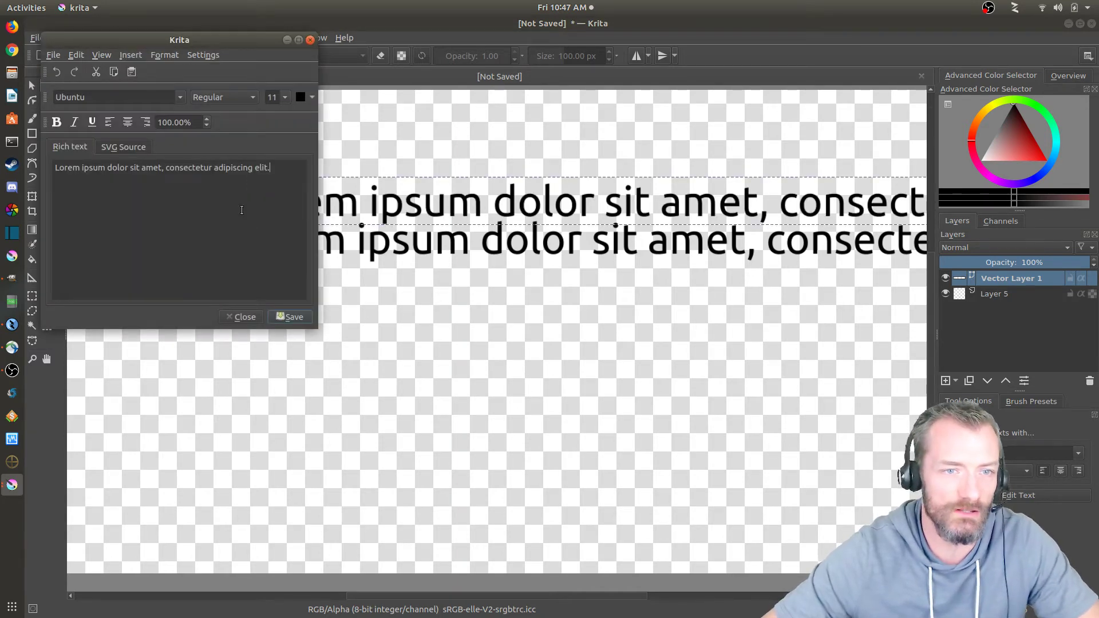
key(ctrl+a)
click(101, 97)
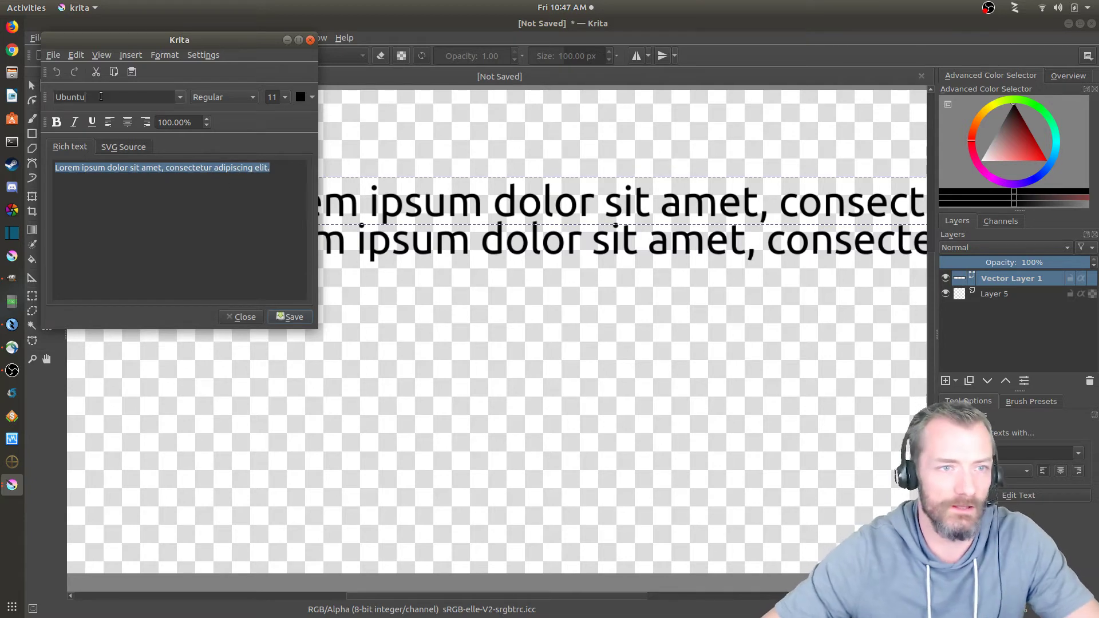
click(181, 98)
click(104, 212)
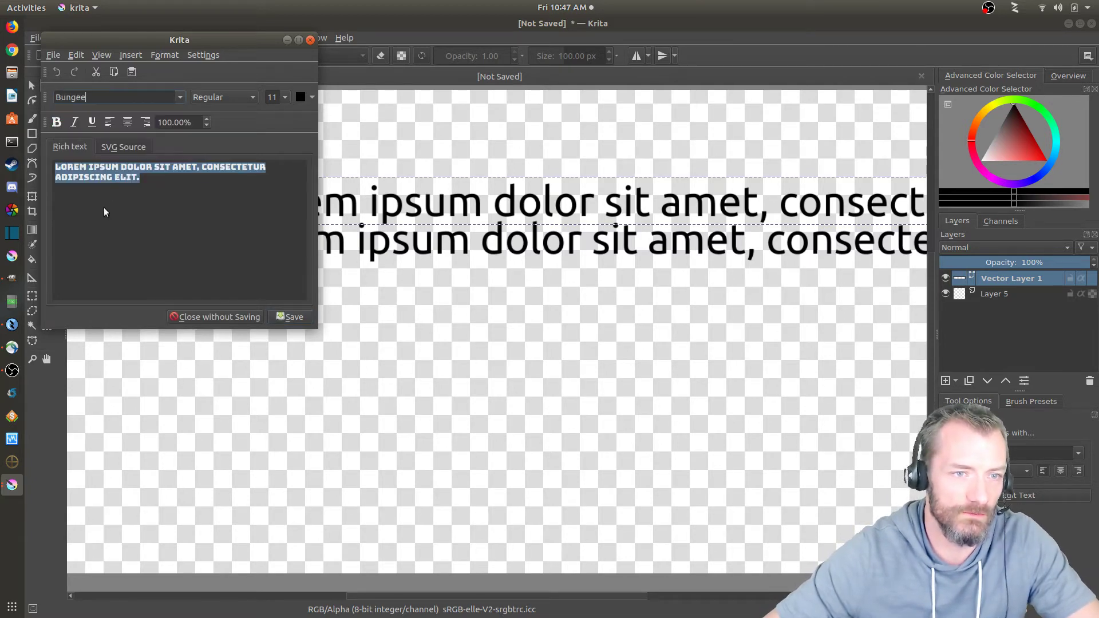
click(285, 97)
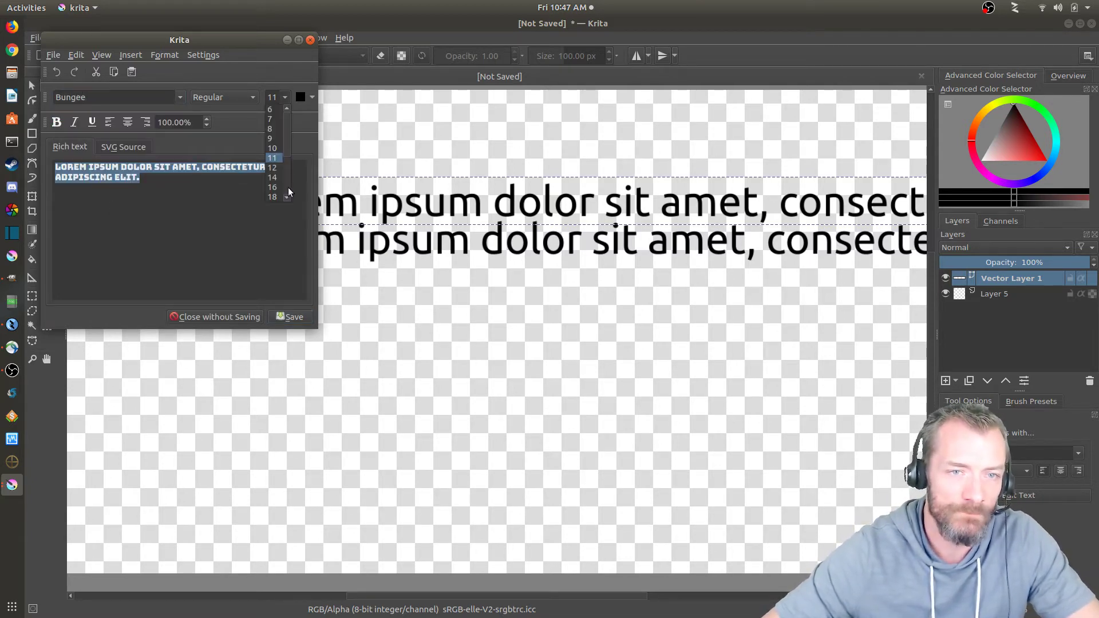
click(272, 197)
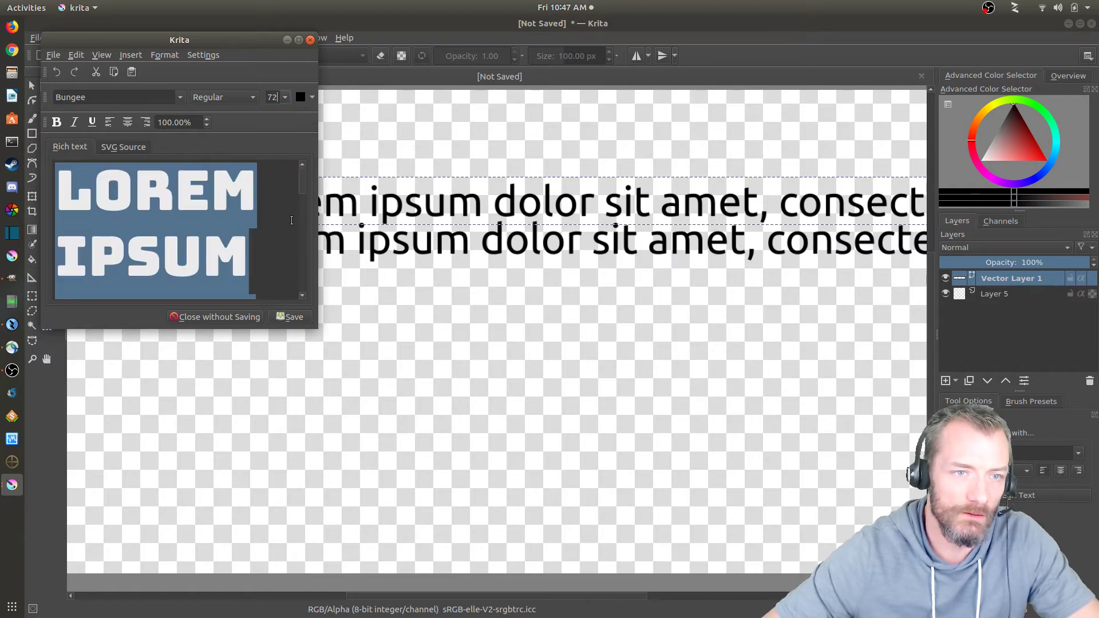
Step: Replace the second object's sample text with HELLO, save it to the canvas and close the text editor
click(271, 259)
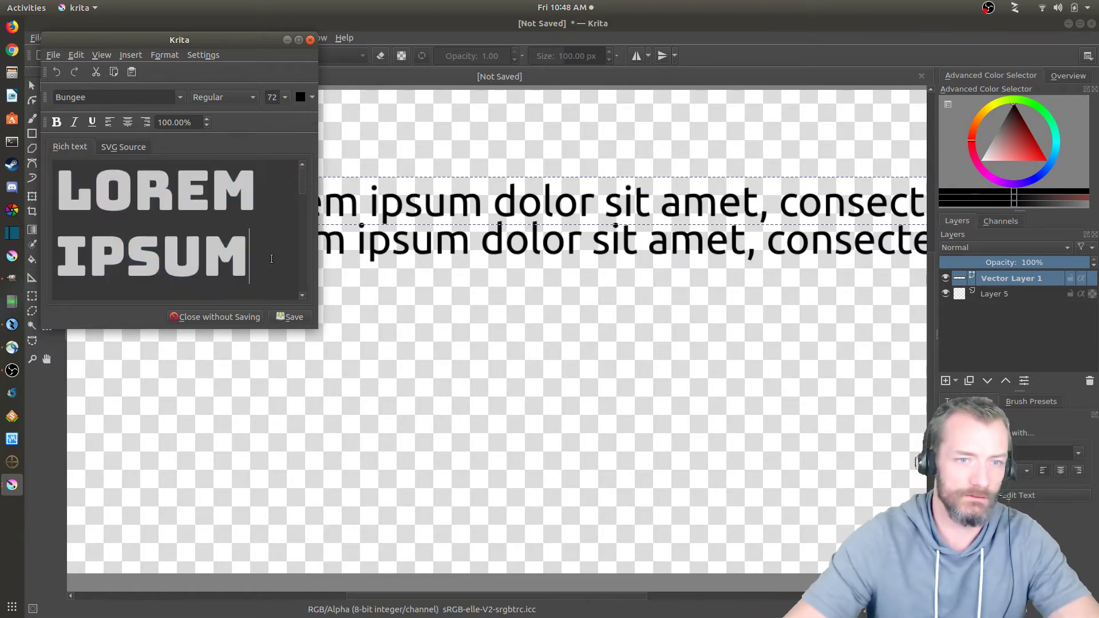
key(ctrl+a)
text(HEL)
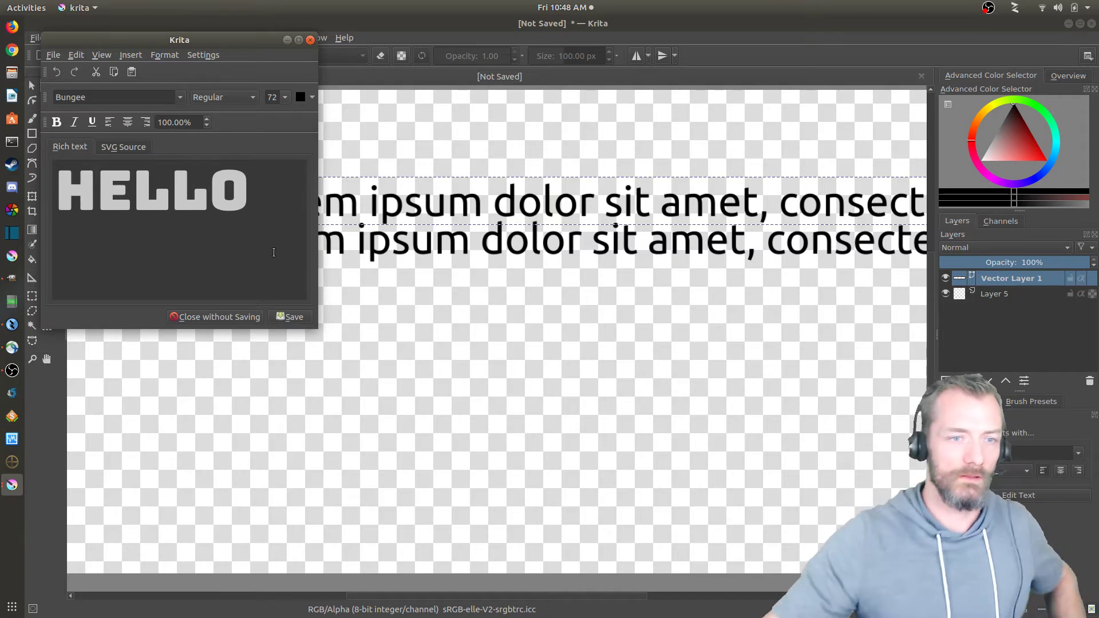
drag(212, 40, 516, 190)
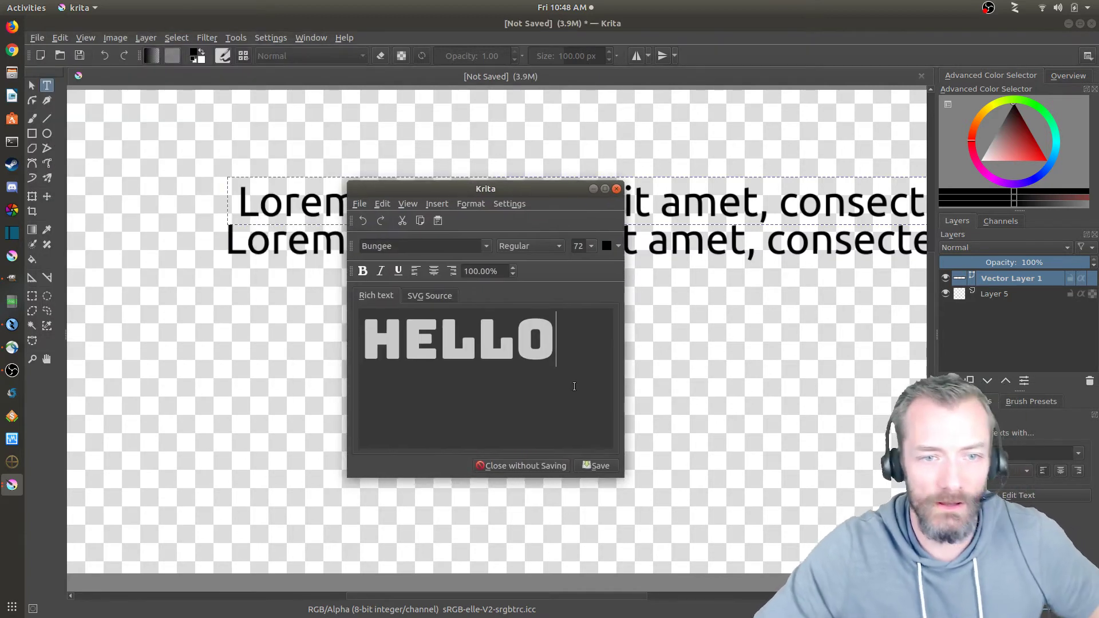
click(598, 466)
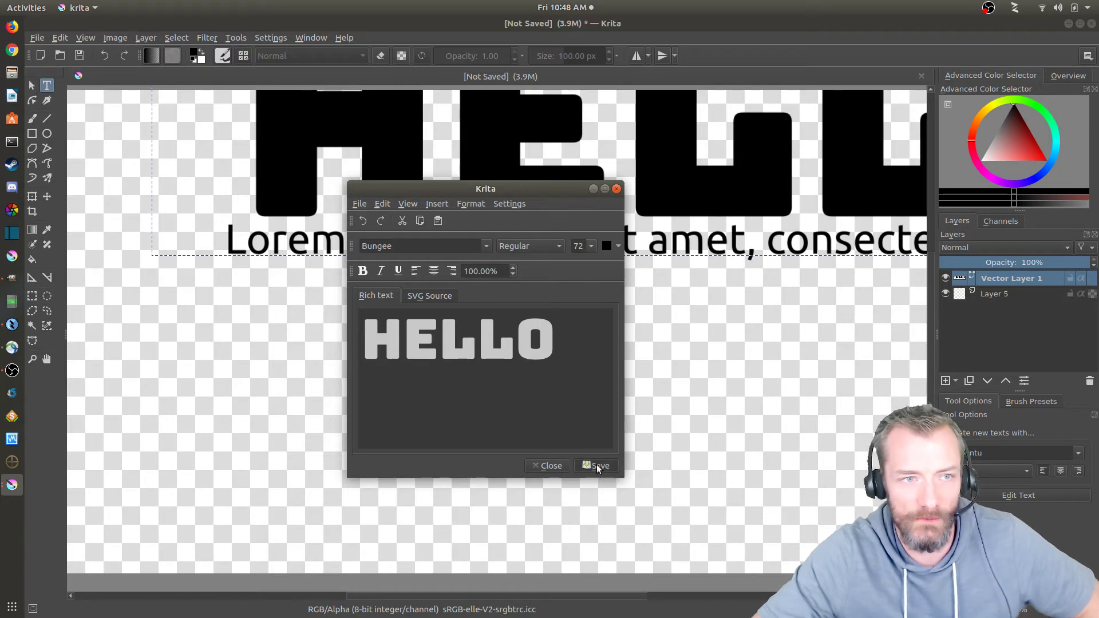
click(548, 465)
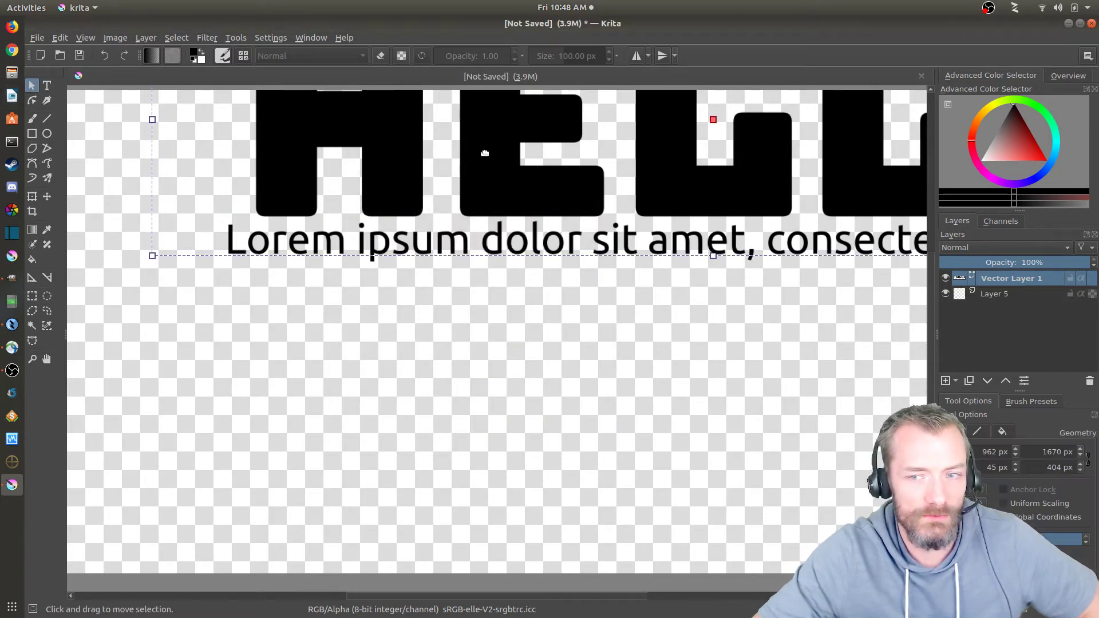
Step: Move the HELLO text down and left over the sample text, to about X 716 px, Y 292 px
drag(485, 153, 316, 308)
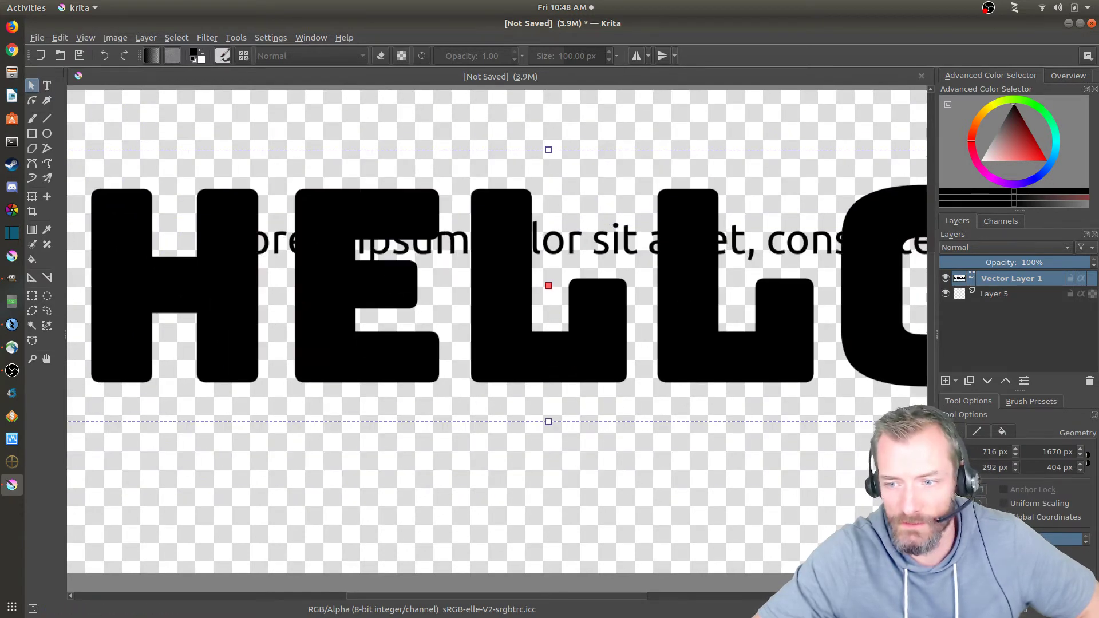
right_click(696, 330)
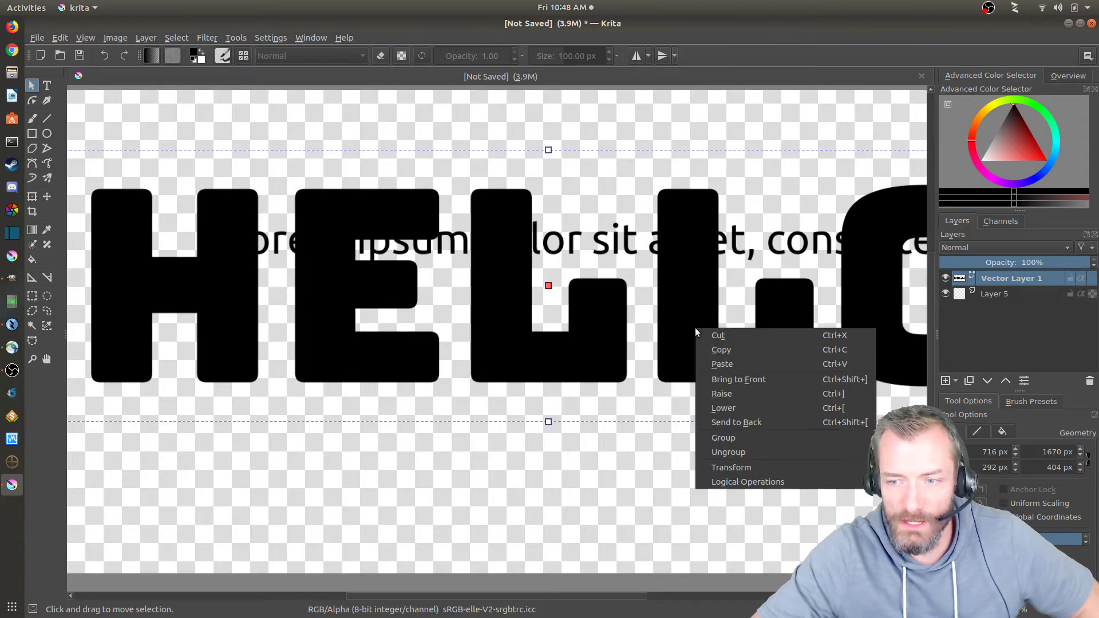
click(587, 315)
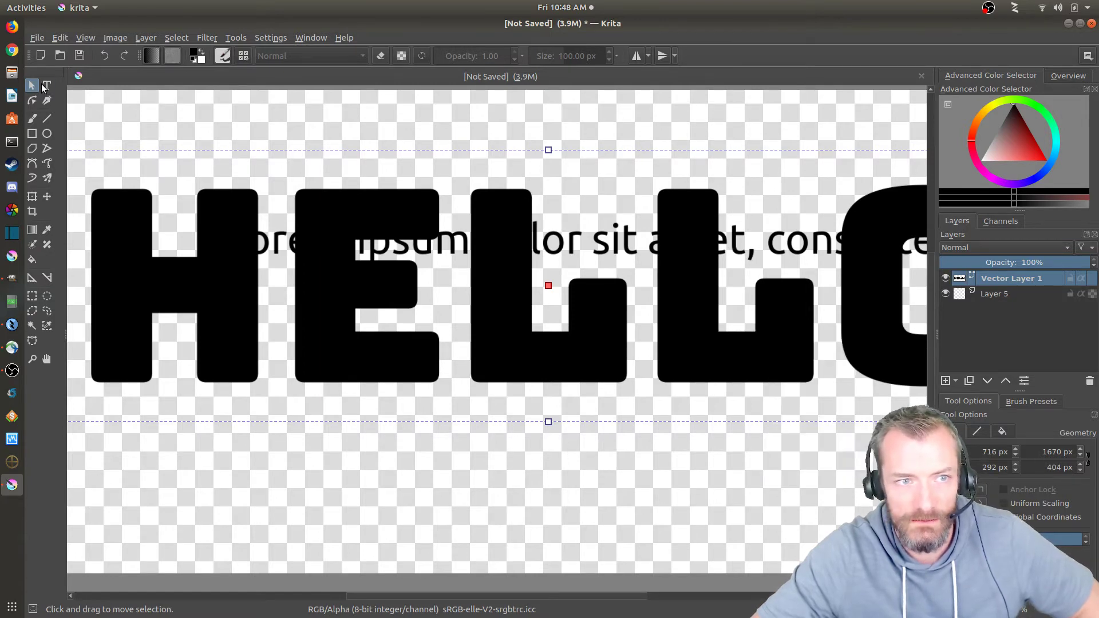
Step: Switch back to the Text tool and select the empty Layer 5 below the vector text layer
double_click(586, 315)
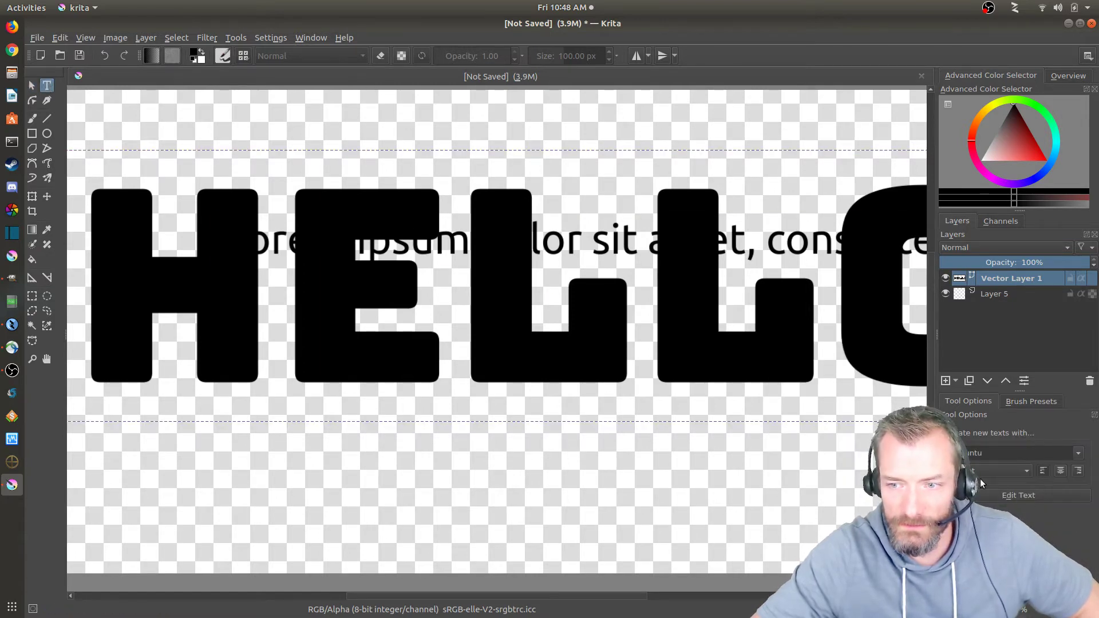
right_click(691, 376)
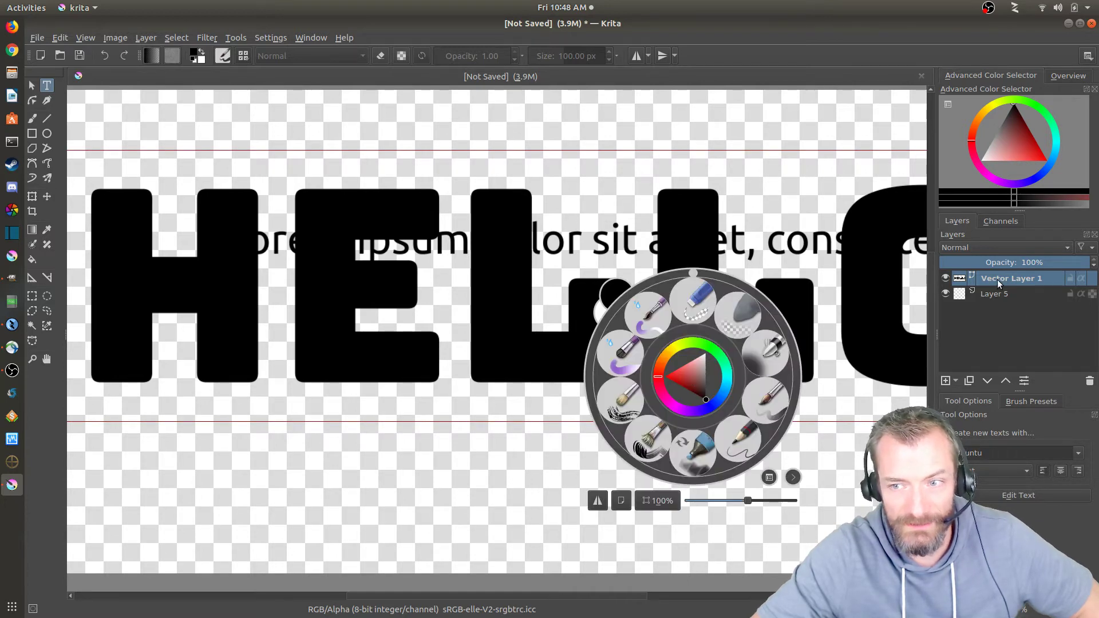
click(997, 293)
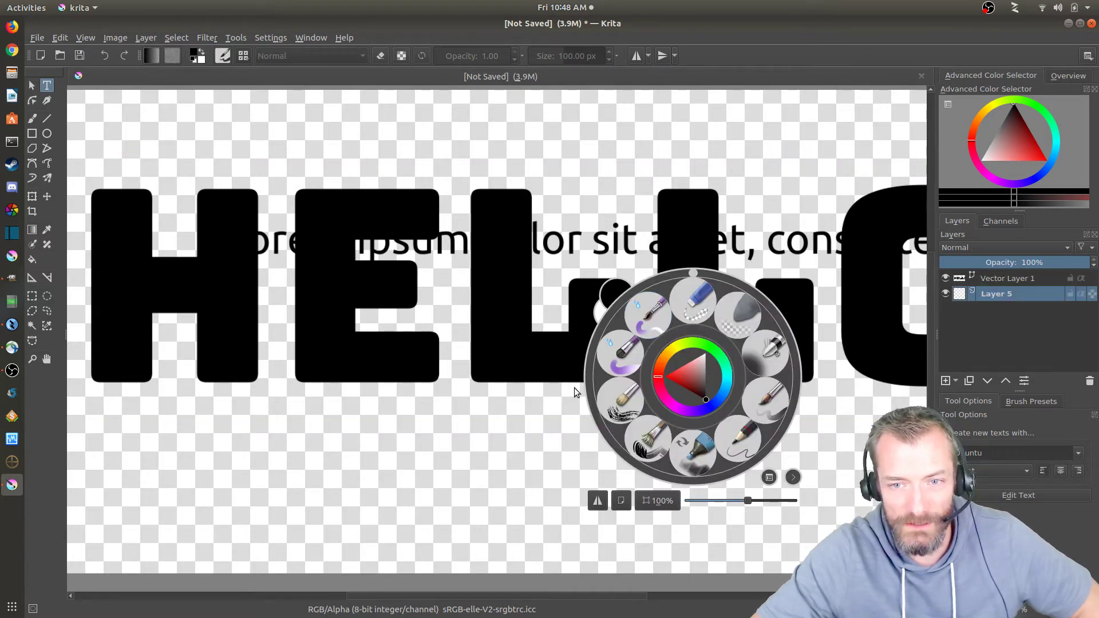
Step: Add another sample text object just below the HELLO text and close the text editor
click(575, 387)
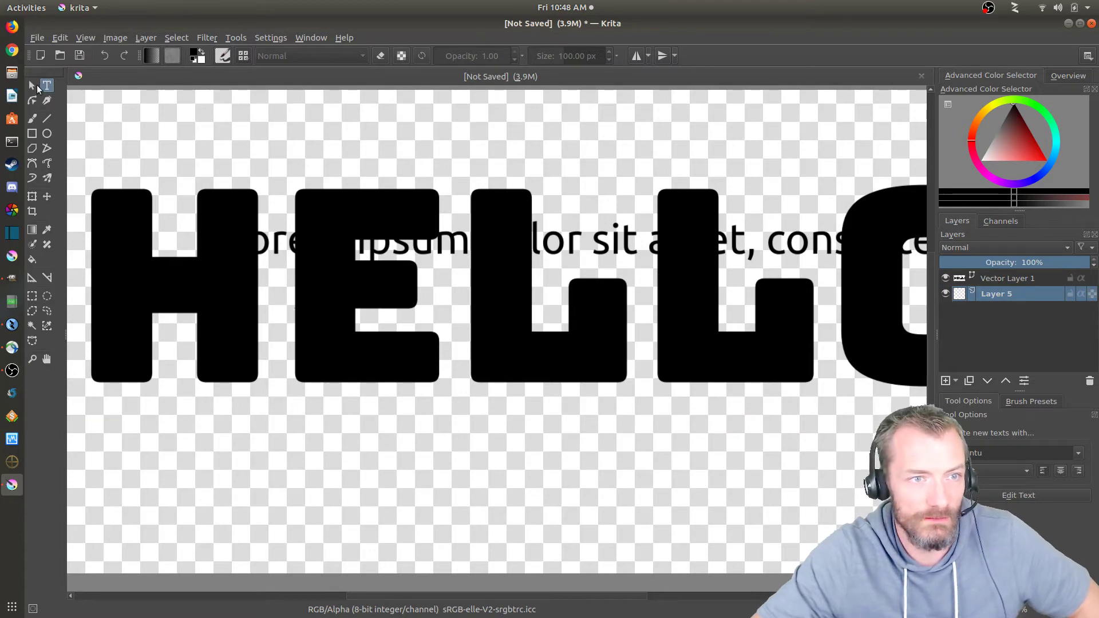
click(573, 373)
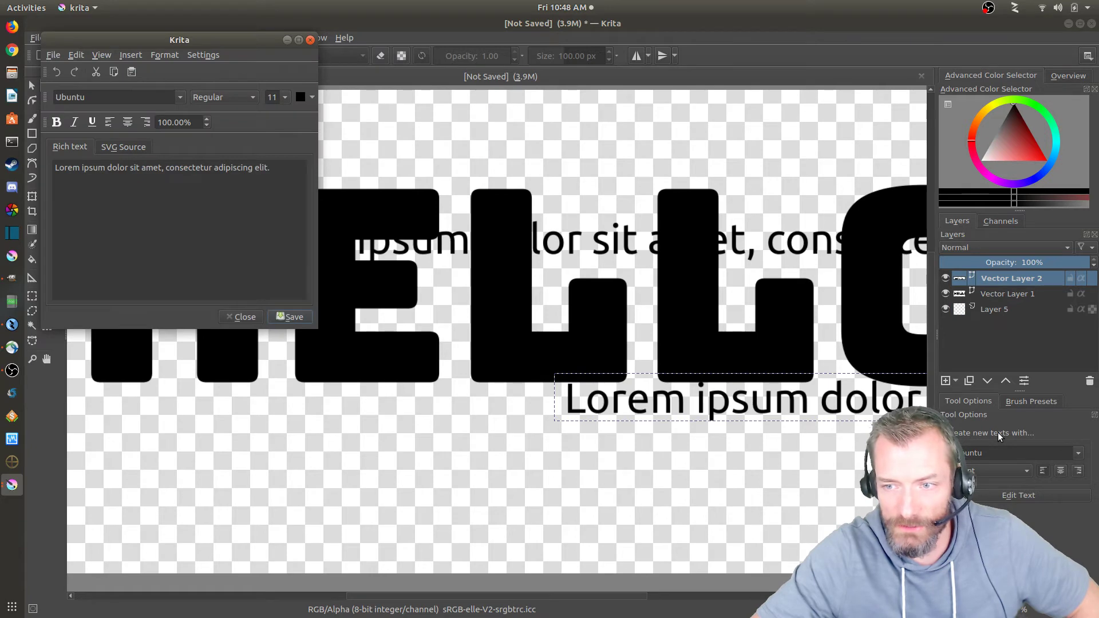
click(243, 317)
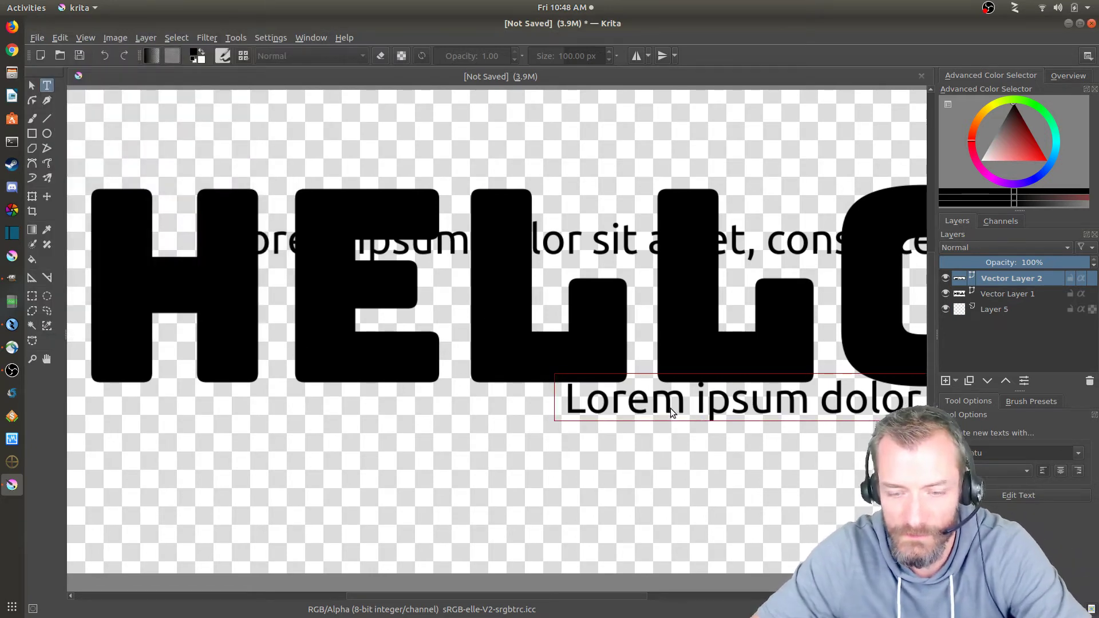
Step: Delete the extra sample text below HELLO and remove the empty Vector Layer 2
click(31, 84)
key(Delete)
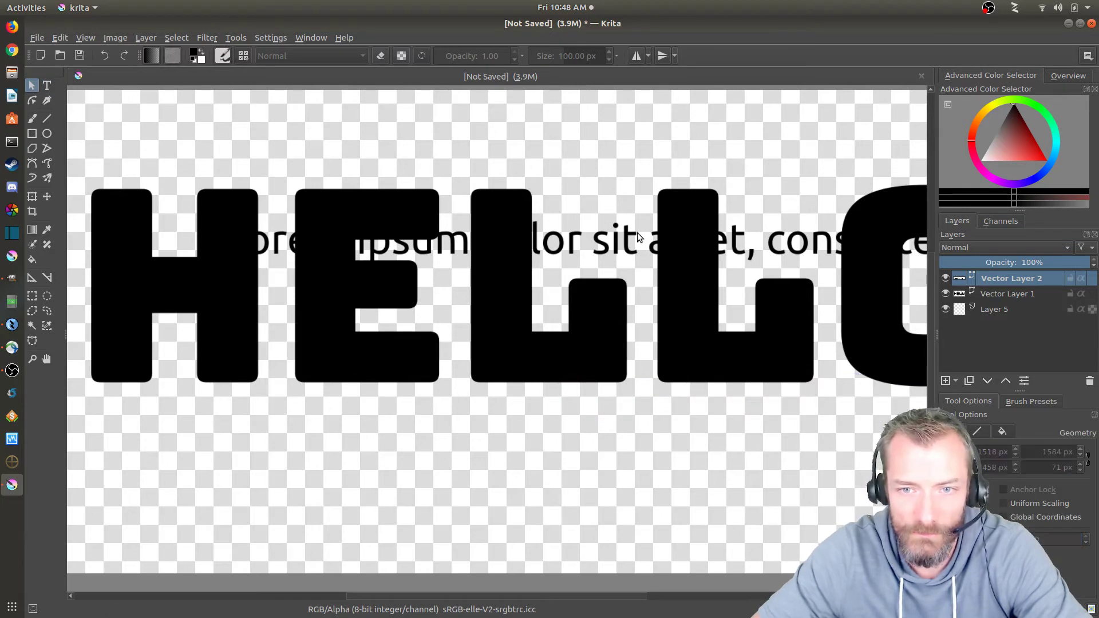
click(991, 295)
click(995, 280)
right_click(996, 281)
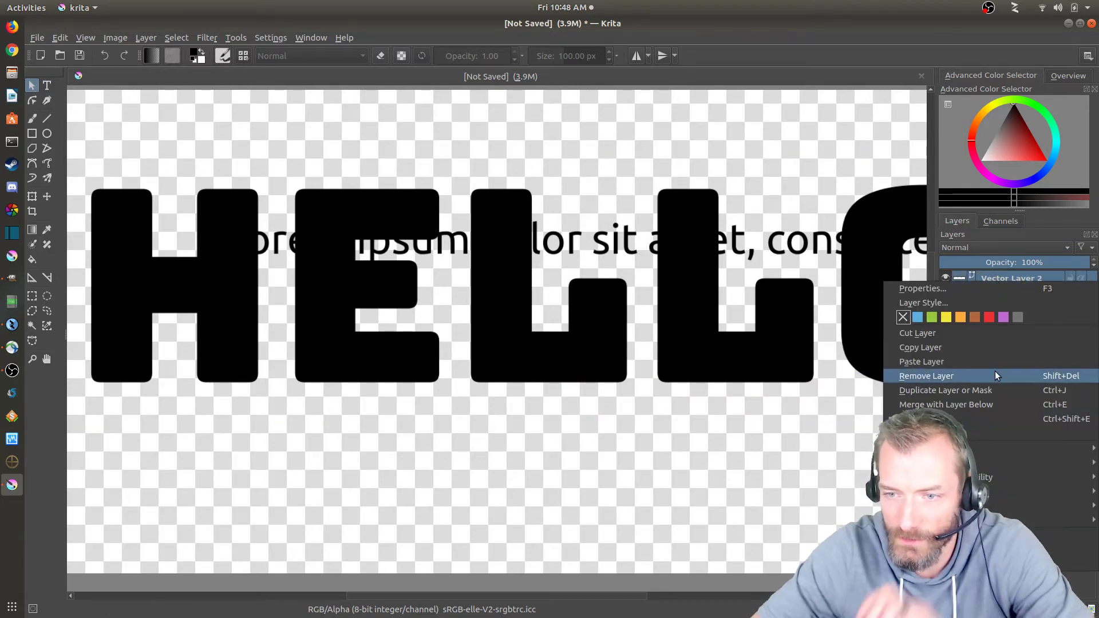
click(965, 376)
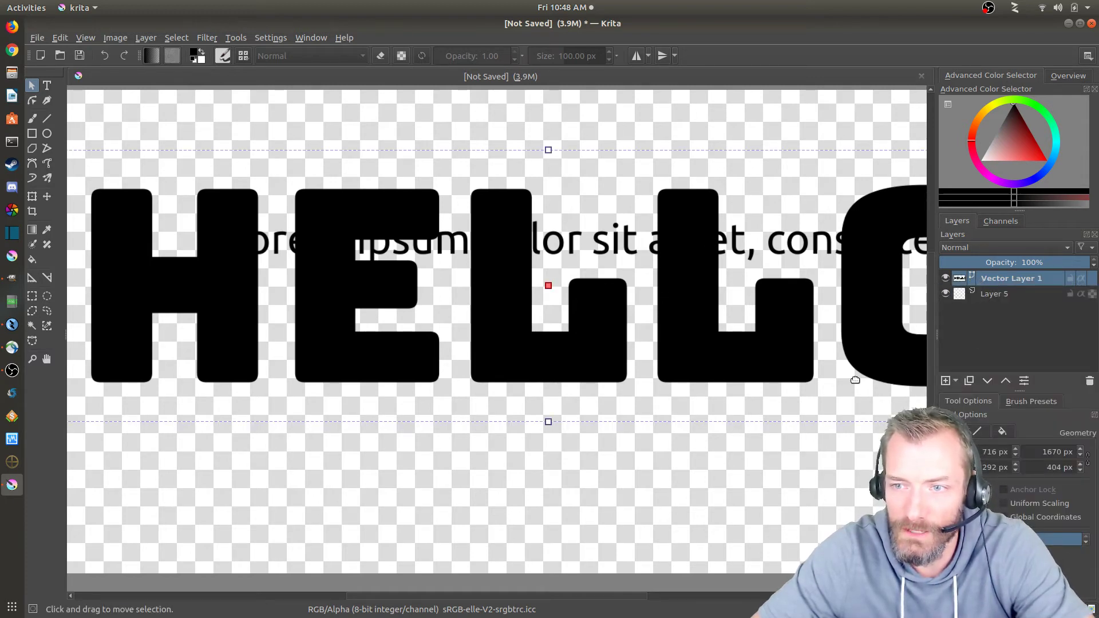
Step: Select Vector Layer 1 and move the HELLO text down, clear of the Lorem ipsum sample text
click(1002, 295)
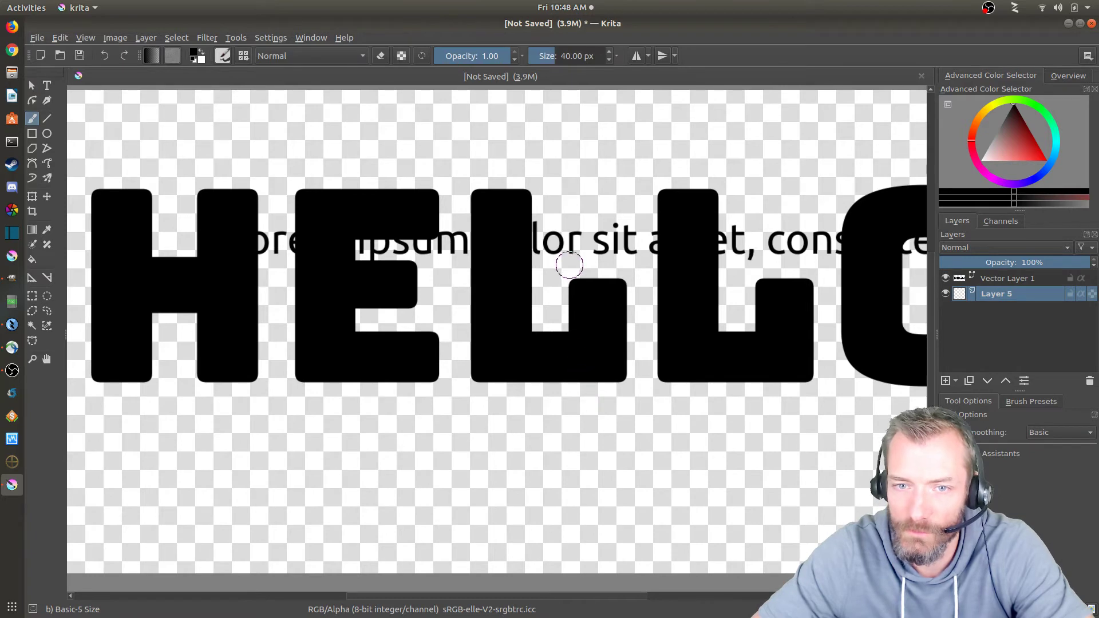
click(31, 86)
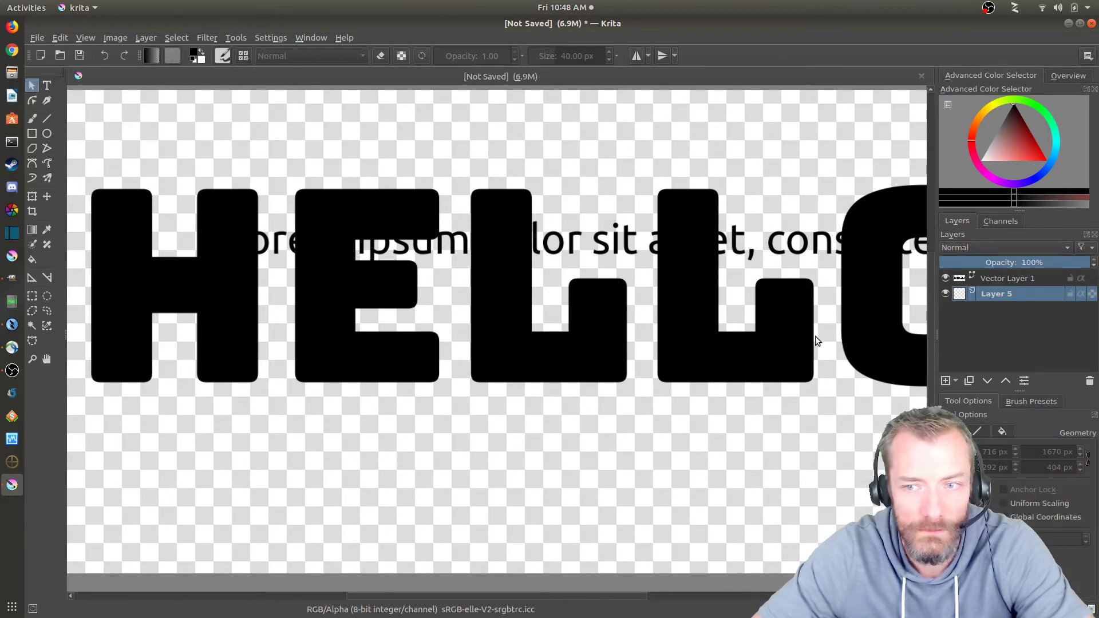
click(991, 278)
click(470, 325)
drag(470, 325, 449, 441)
Step: Delete the Lorem ipsum sample text and move HELLO back up and to the left on the canvas
click(749, 240)
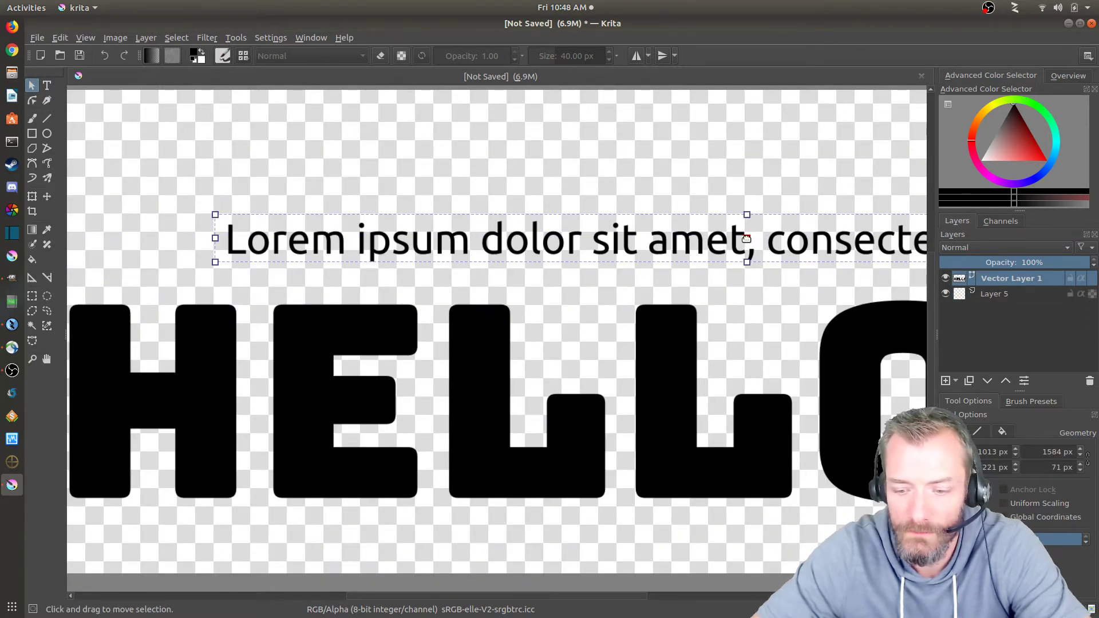
key(Delete)
drag(667, 386, 585, 297)
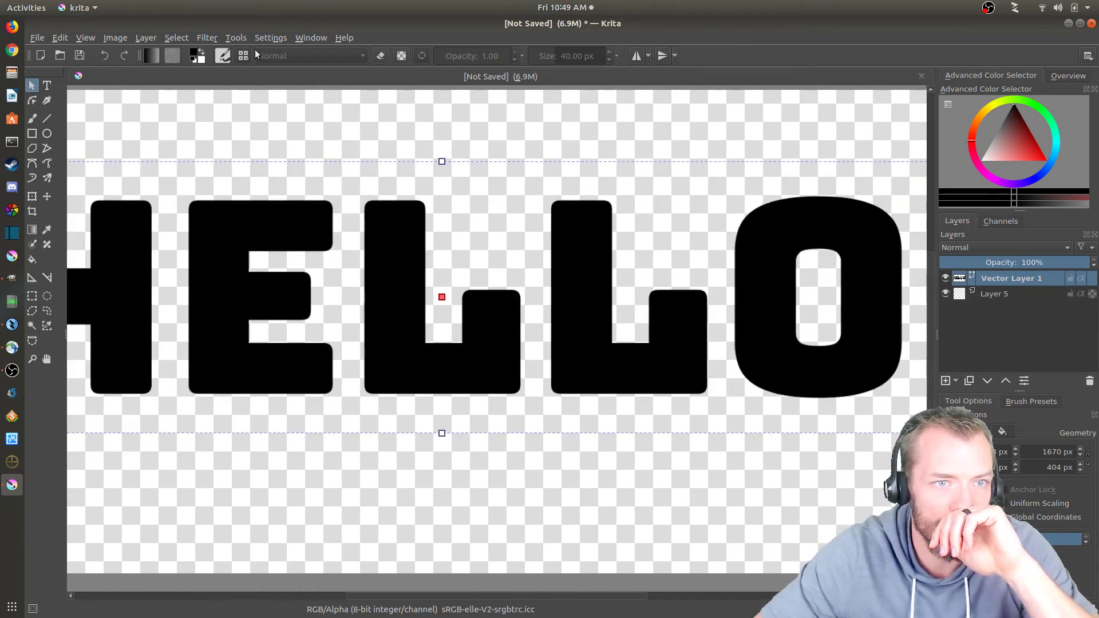
click(236, 38)
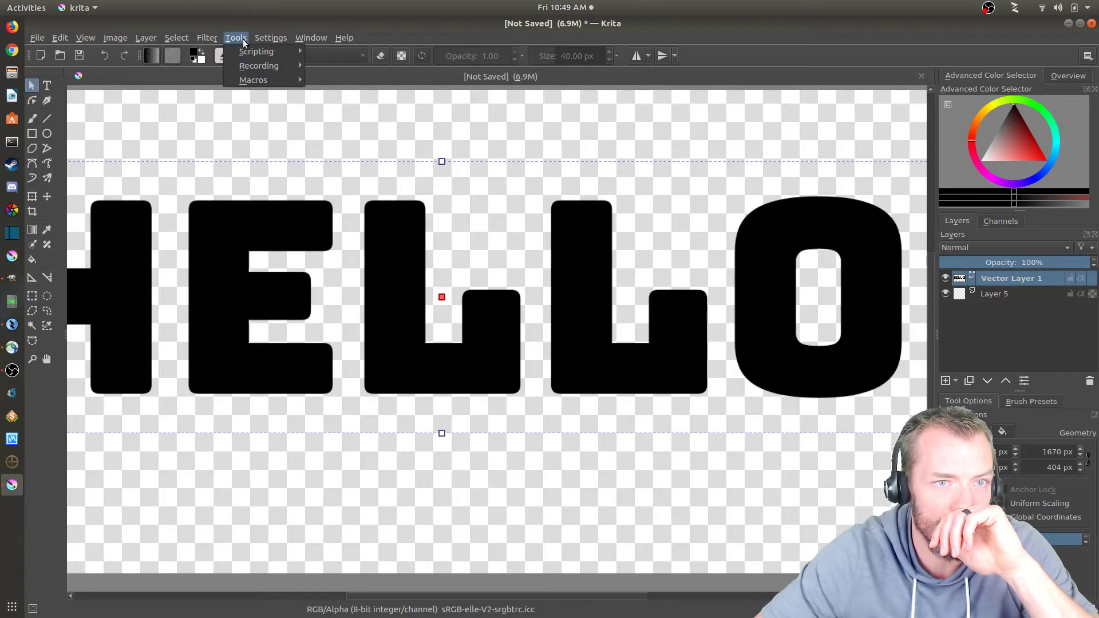
mouse_move(156, 36)
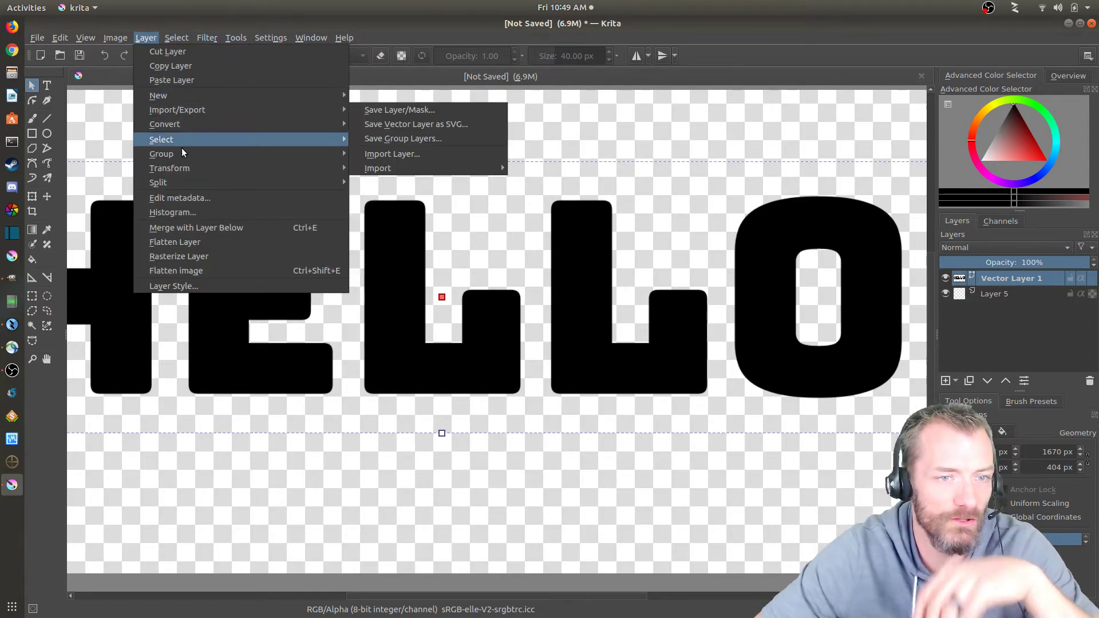
mouse_move(190, 181)
click(47, 85)
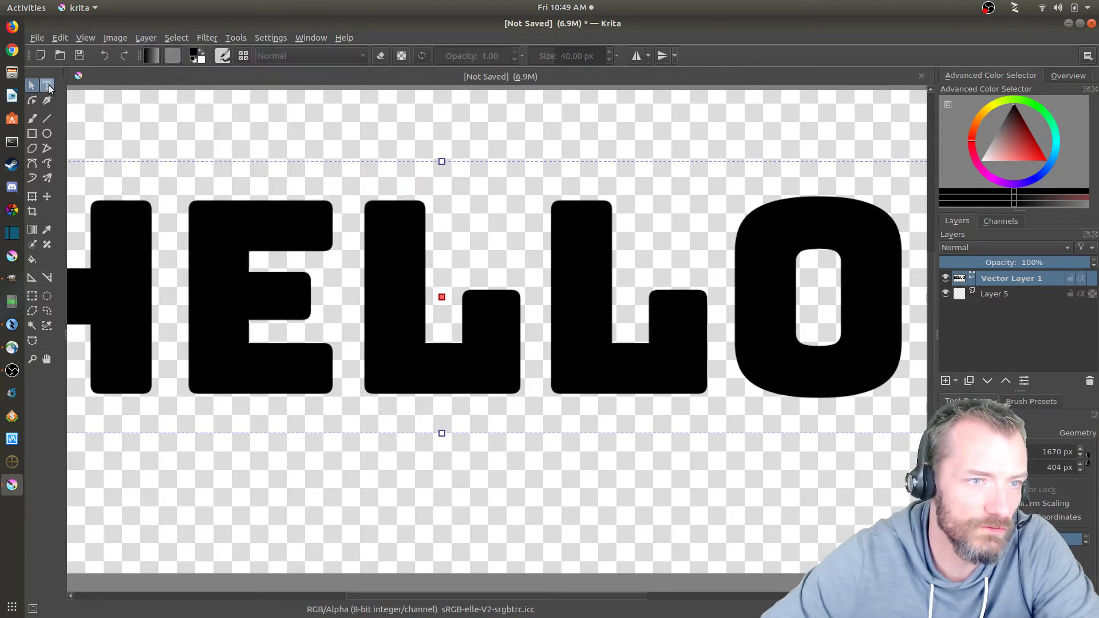
right_click(243, 313)
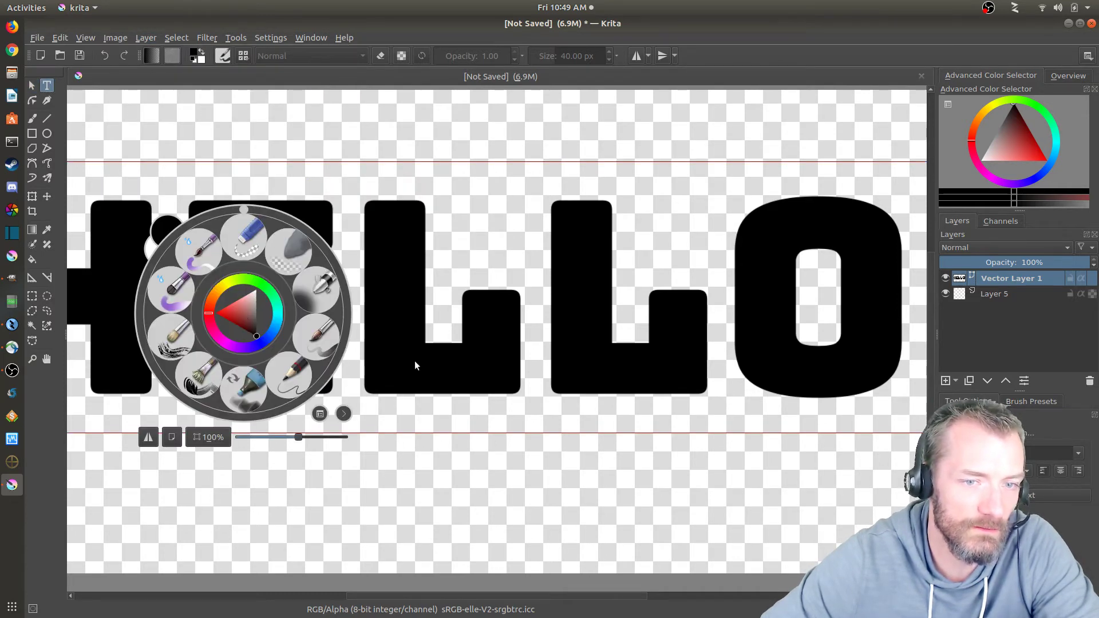
click(400, 277)
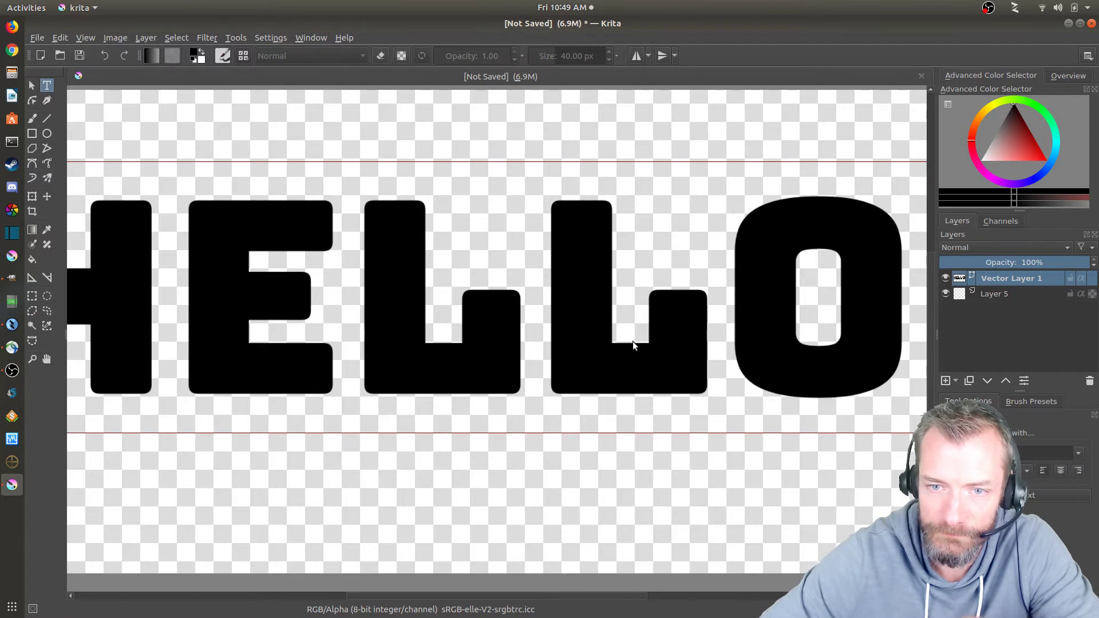
Step: Open the HELLO text in the text editor and close the editor without editing anything
click(35, 84)
right_click(237, 330)
click(222, 304)
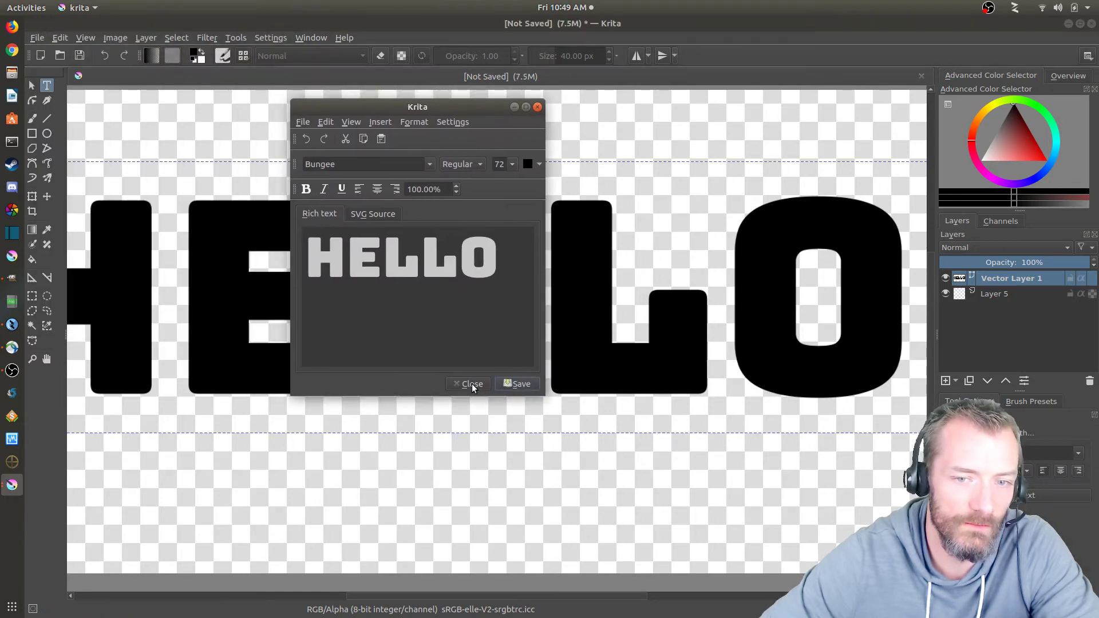
click(472, 384)
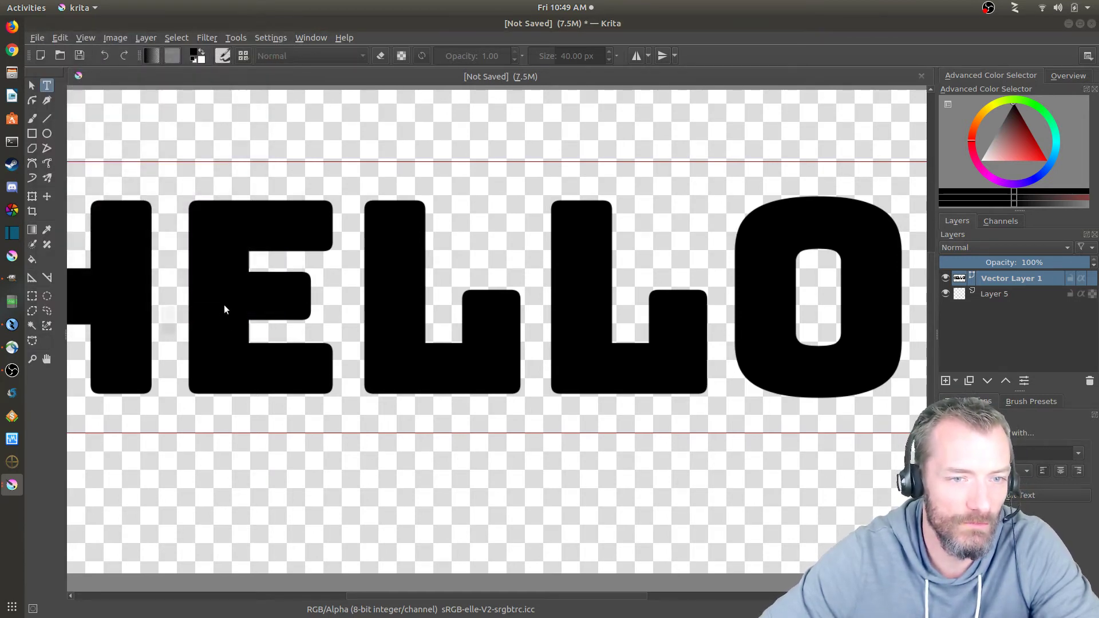
Step: Set the HELLO text's font size to 48, save it to the canvas, and move the text to about the canvas centre
double_click(224, 307)
drag(212, 46, 588, 119)
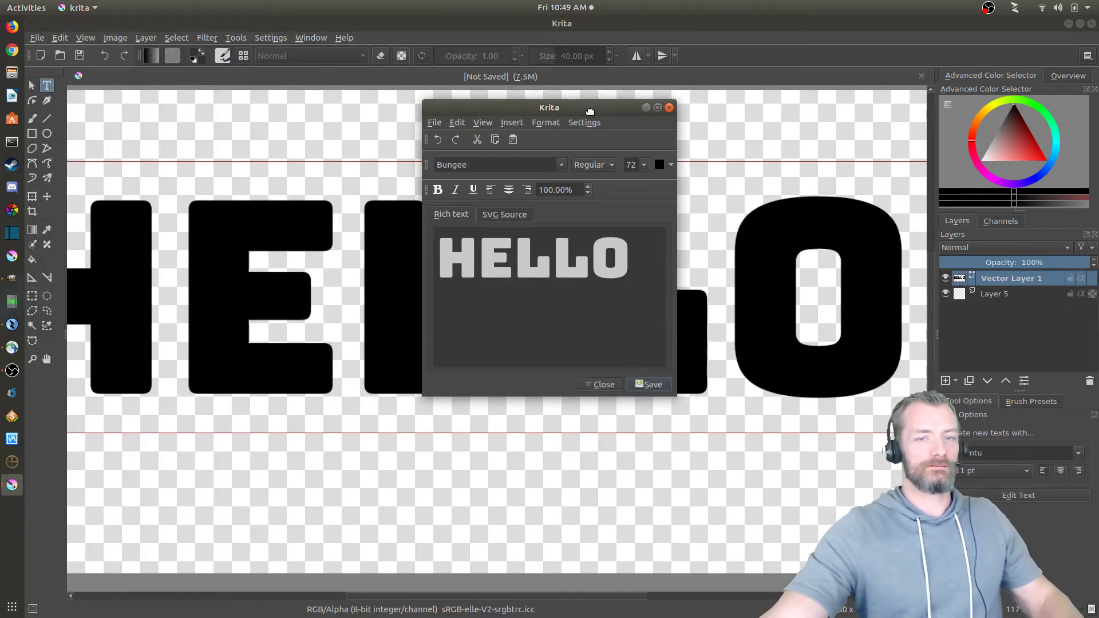
click(547, 262)
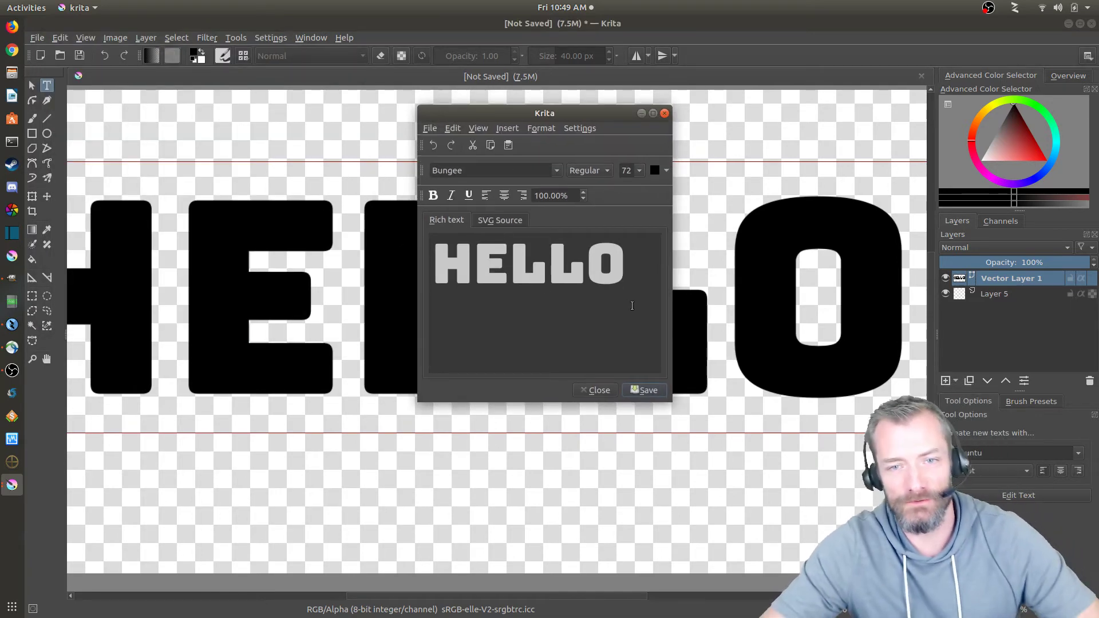
drag(624, 263, 434, 267)
click(640, 170)
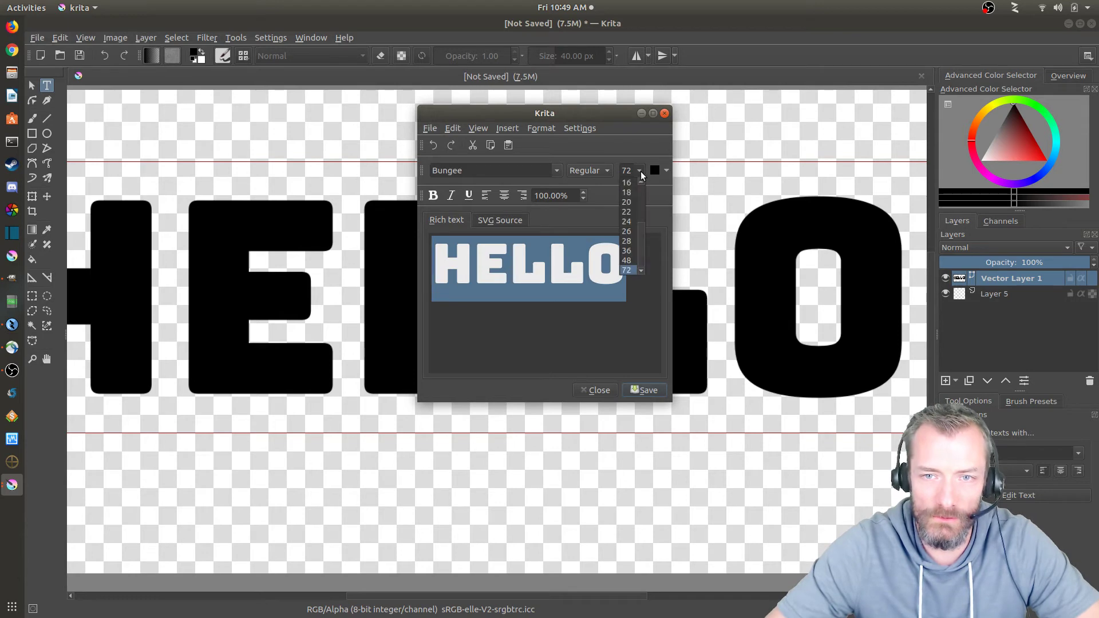
click(631, 263)
click(648, 393)
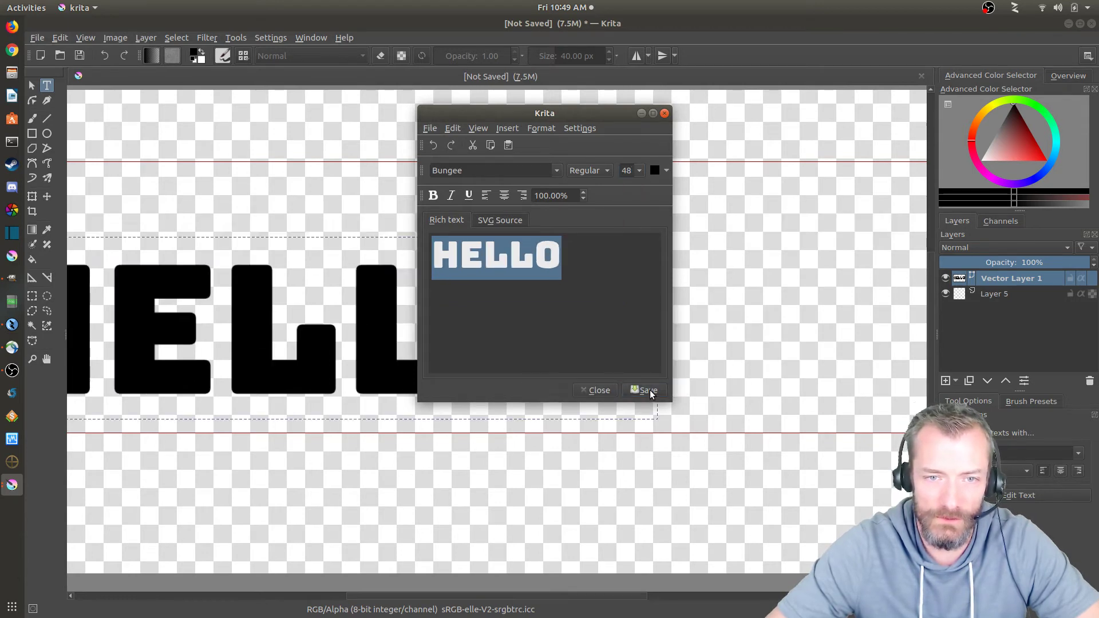
click(596, 390)
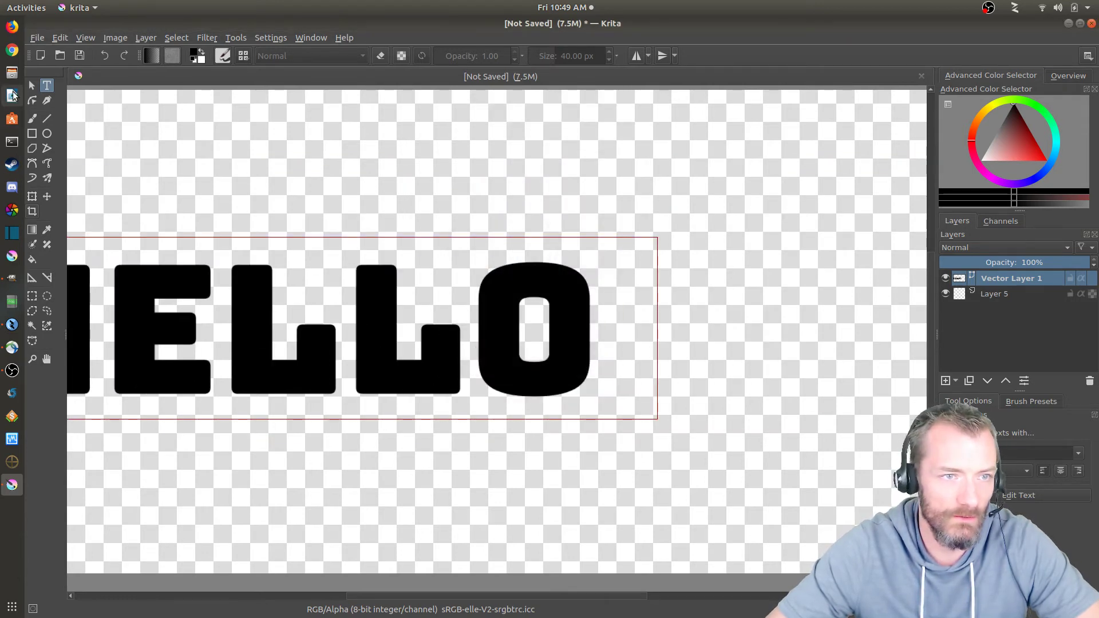
click(31, 85)
drag(260, 363, 463, 361)
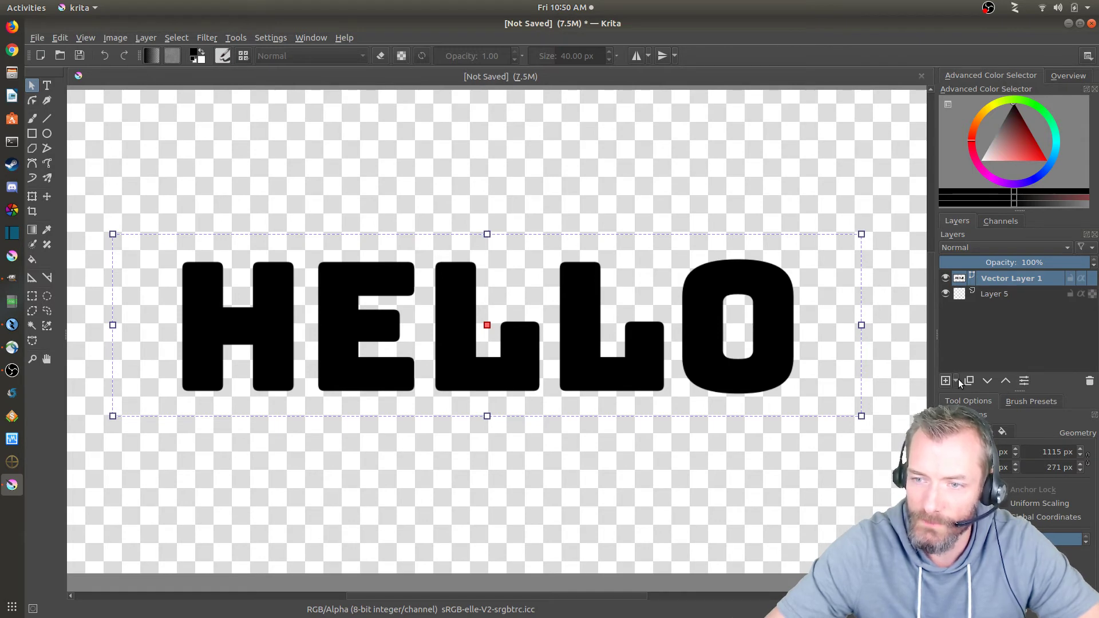
Step: Open the layer style of Vector Layer 1 and enable its Drop Shadow effect
click(143, 37)
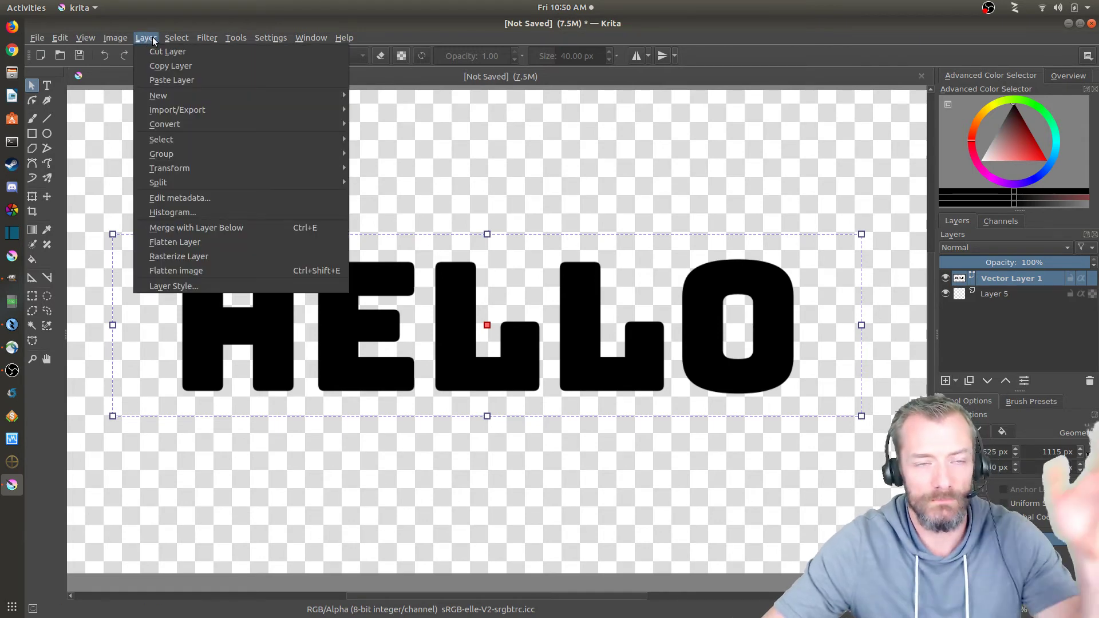
click(187, 284)
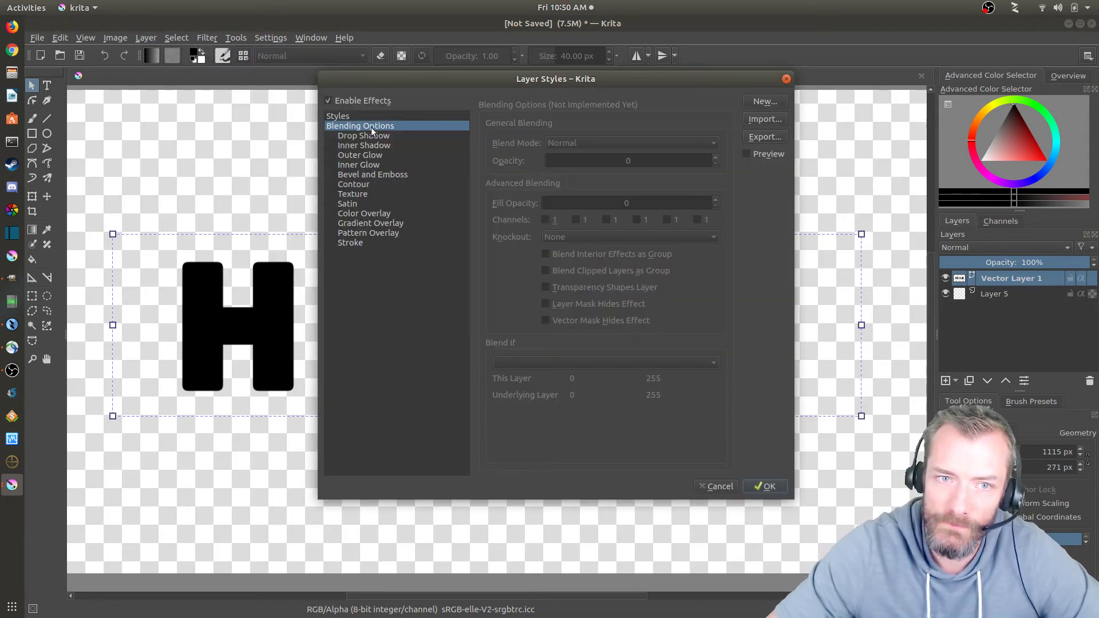
click(359, 136)
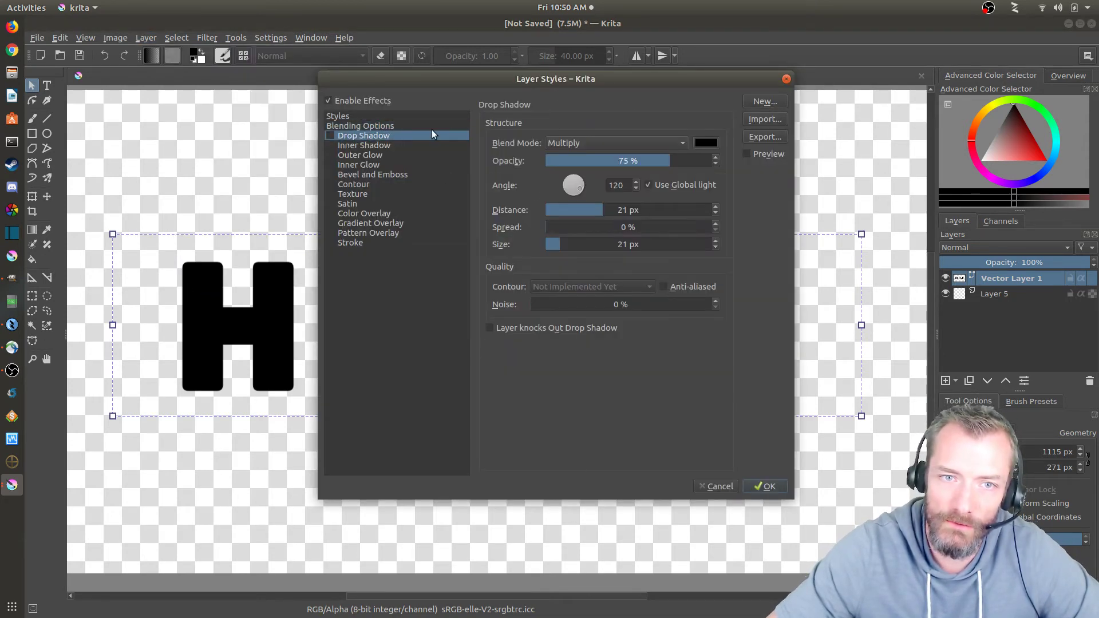
click(331, 135)
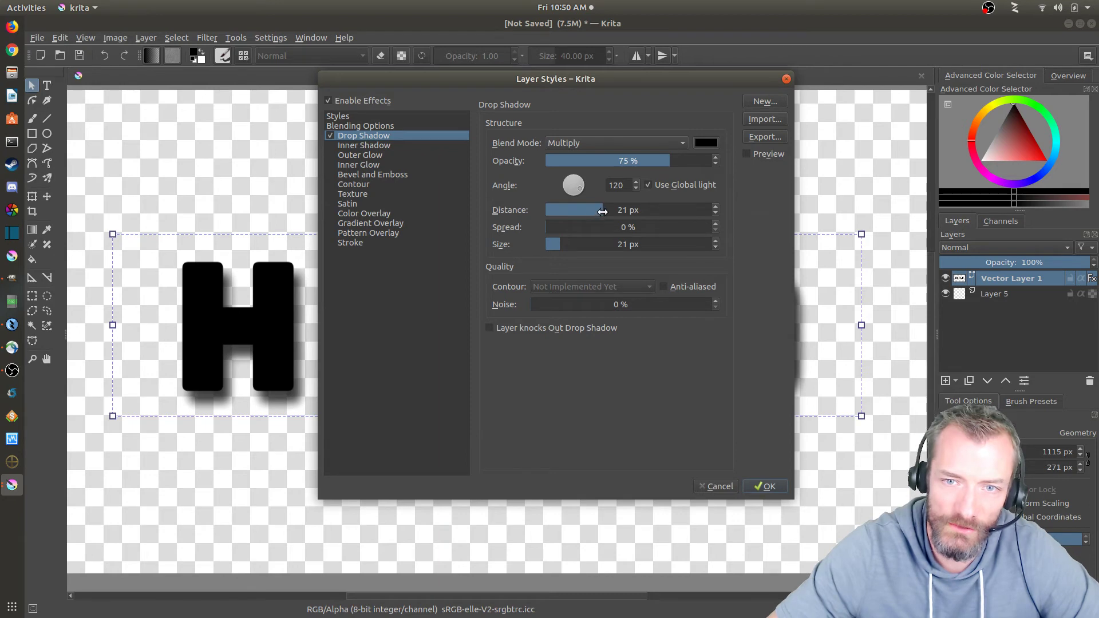
Step: Preview the drop shadow beside the dialog and set its distance to 20 px and spread to 12%
mouse_move(603, 211)
mouse_down()
mouse_move(668, 214)
mouse_move(594, 221)
mouse_up()
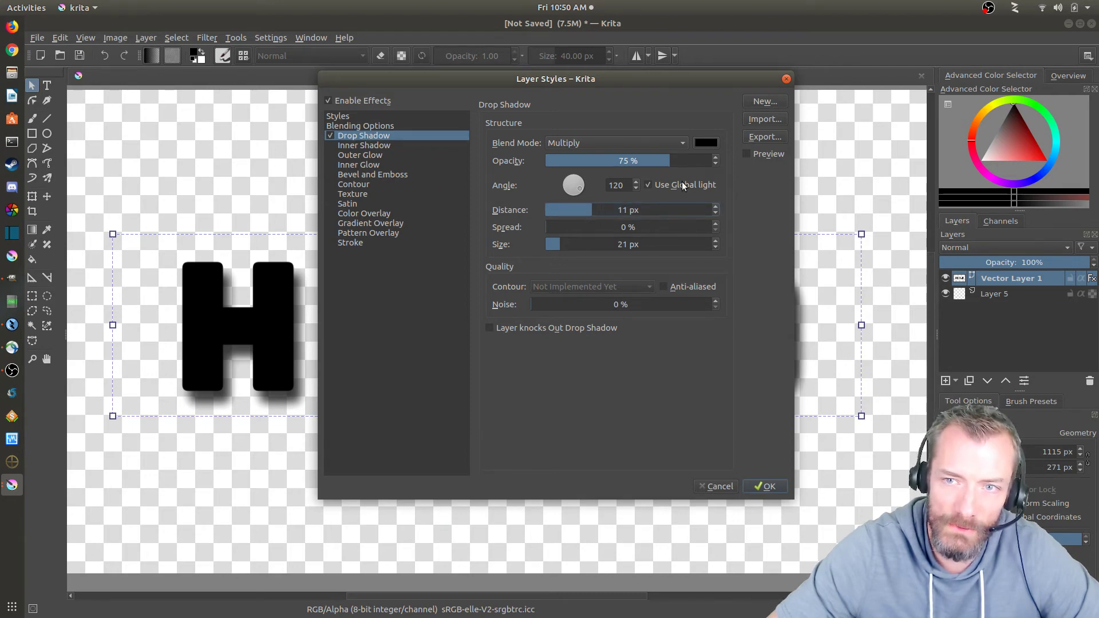
drag(586, 78, 733, 86)
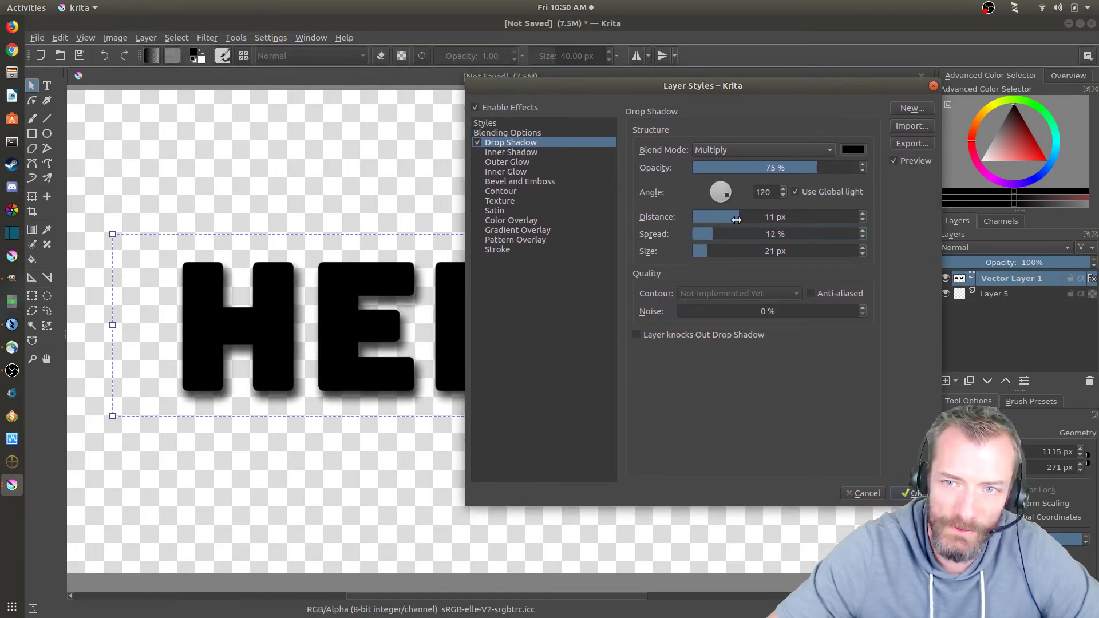
drag(739, 215, 760, 216)
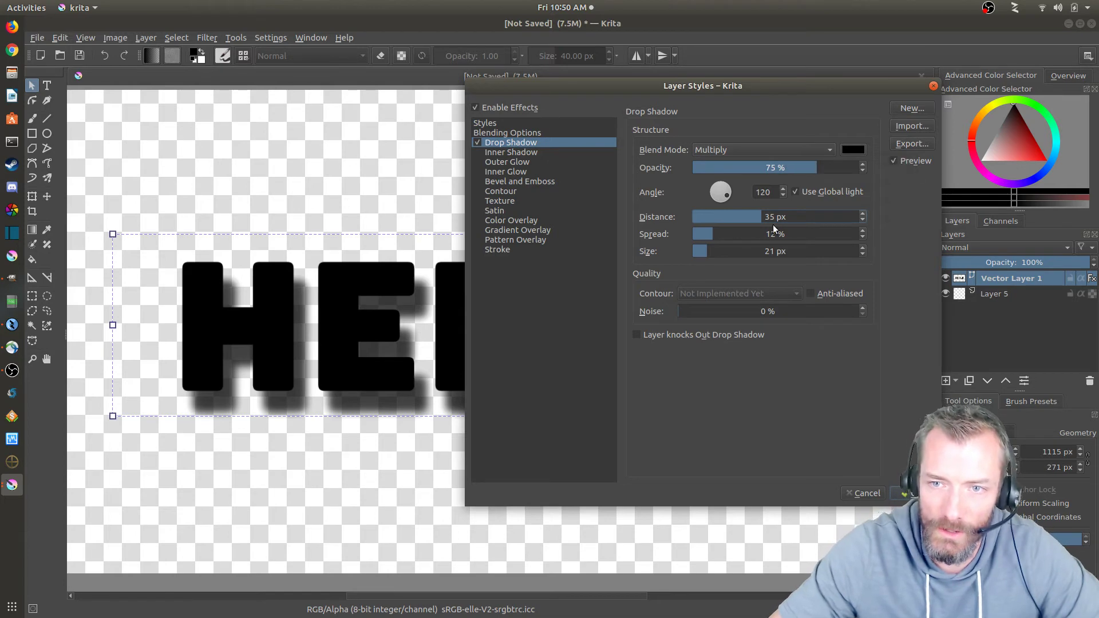
drag(763, 220, 750, 222)
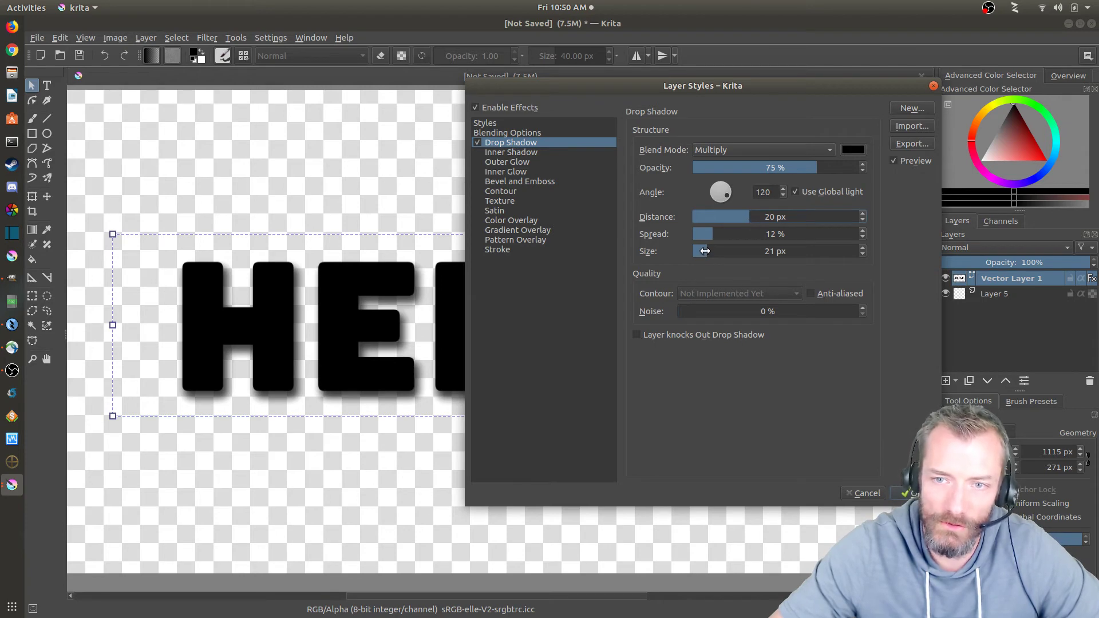
Step: Set the drop shadow's size to 34 px and opacity to 63%, and apply the layer style
drag(705, 251, 735, 250)
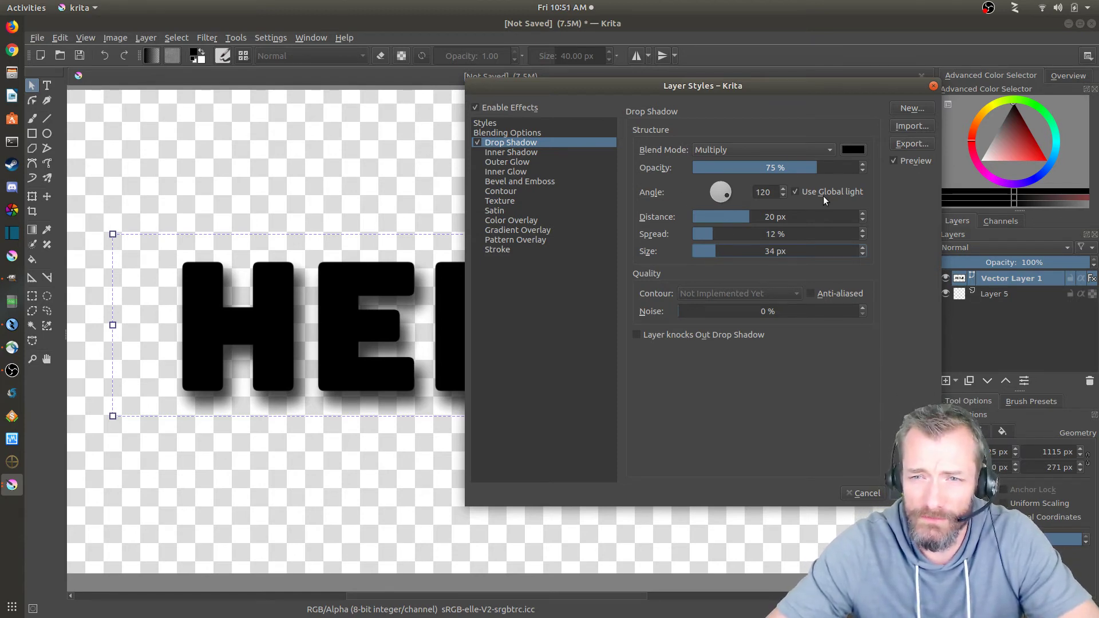
drag(800, 167, 785, 169)
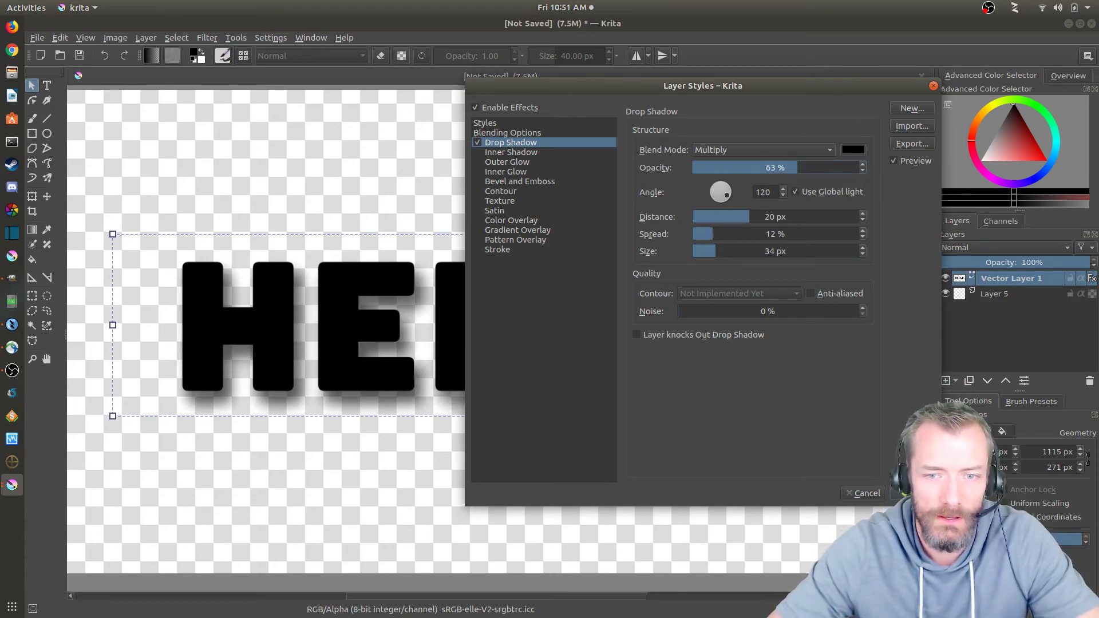
click(911, 493)
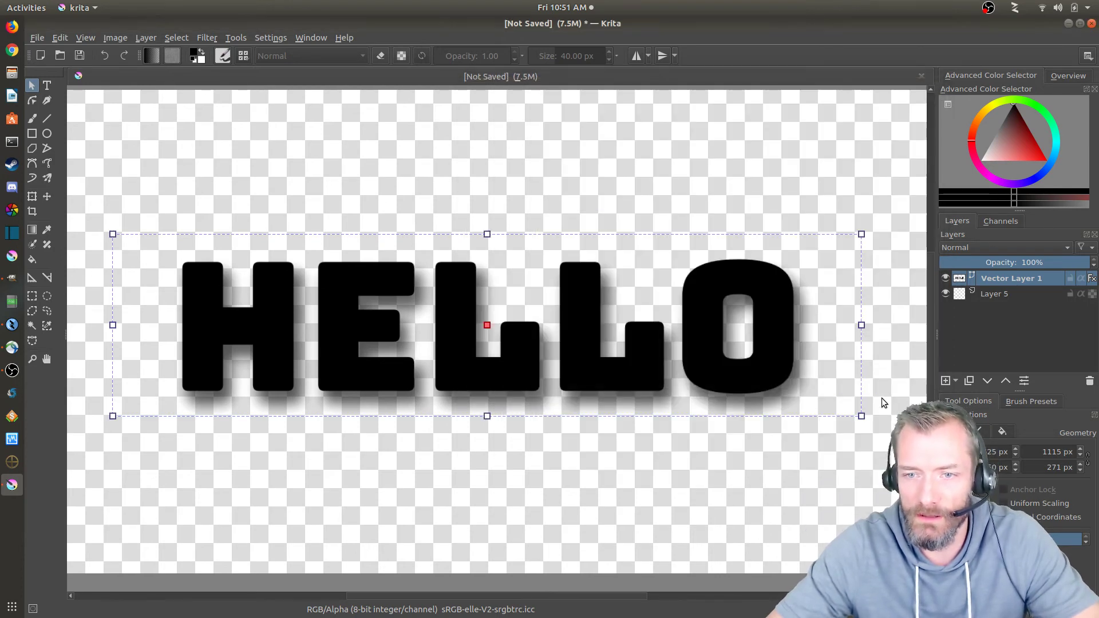
Step: Toggle Vector Layer 1's layer style off, on and off again to compare HELLO with and without its shadow
click(1093, 279)
click(1093, 279)
click(1093, 279)
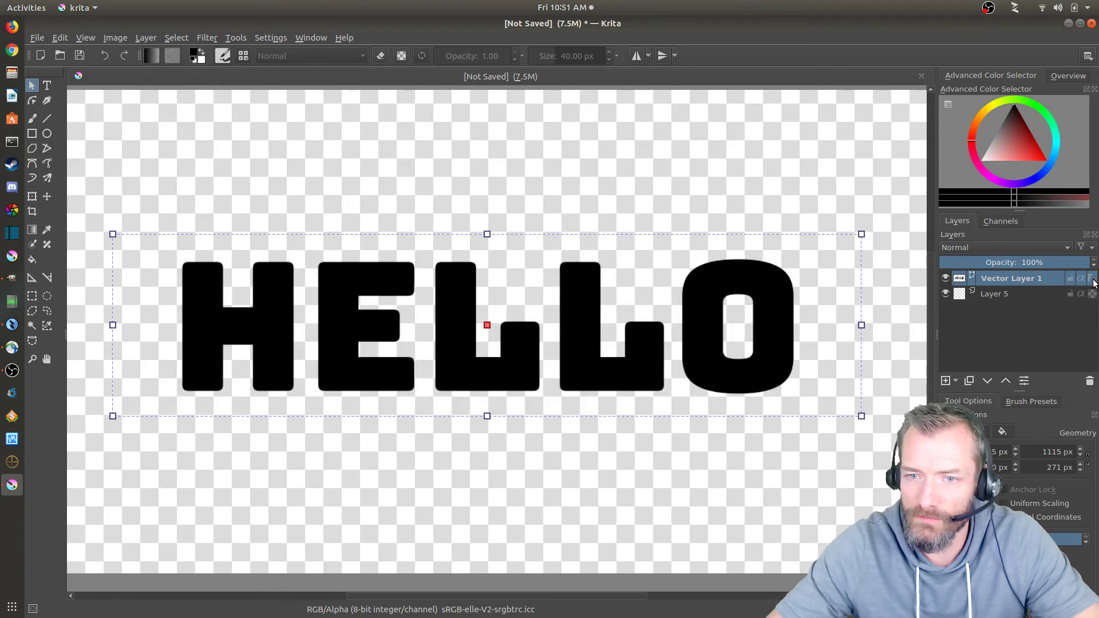
Step: Turn Vector Layer 1's layer style back on, and reposition and rotate HELLO clockwise into a steep downward slope across the canvas
click(1093, 279)
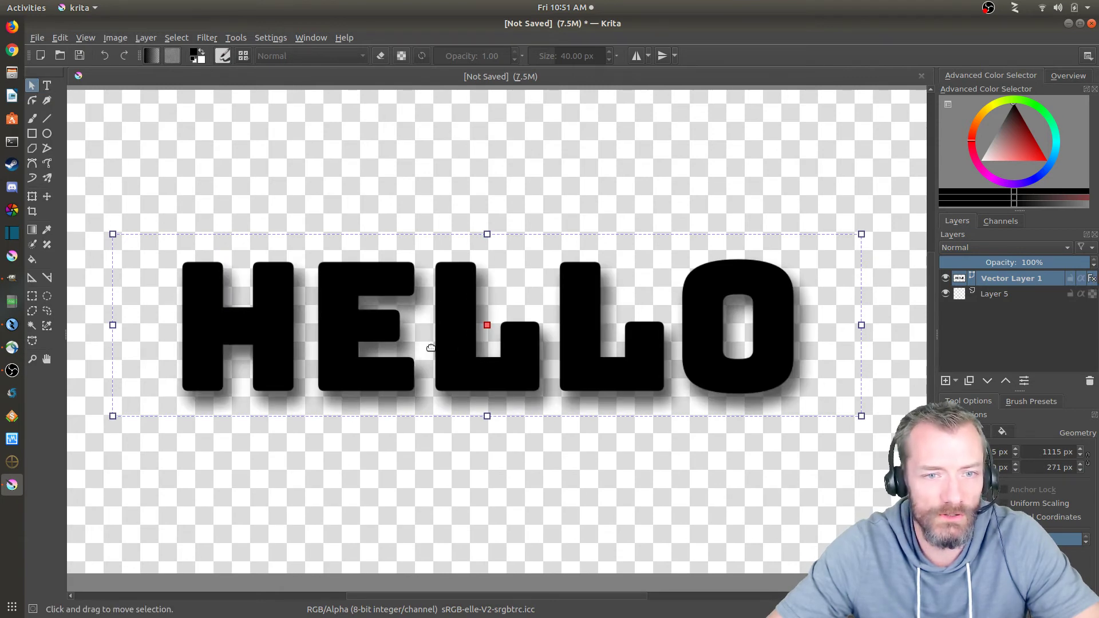
drag(345, 346, 324, 263)
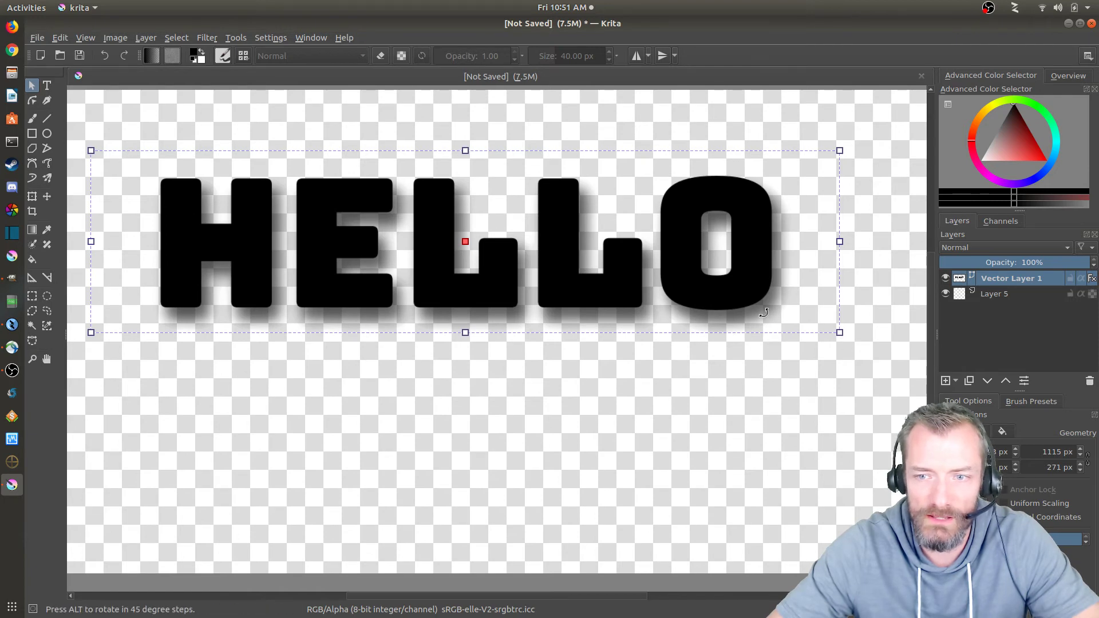
drag(764, 313, 730, 485)
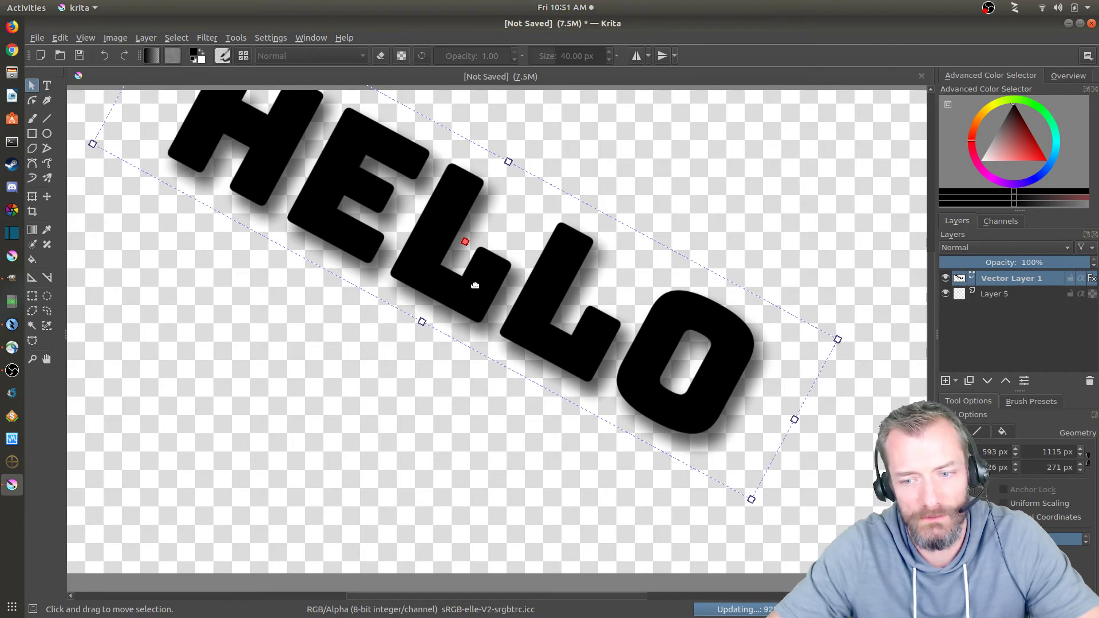
drag(475, 284, 502, 339)
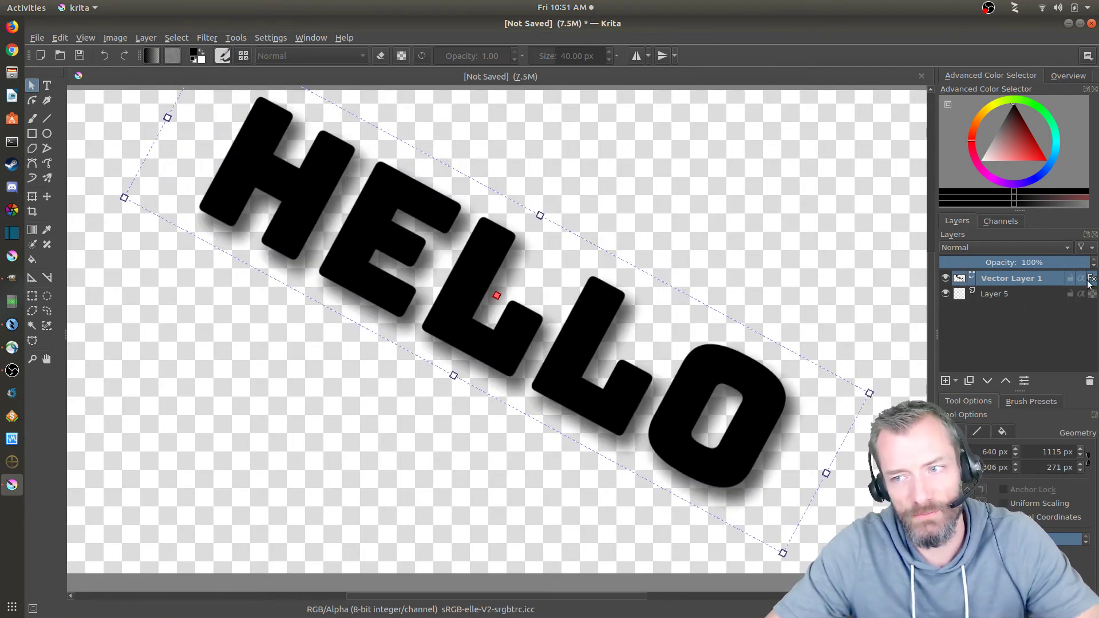
Step: Add a black 21 px outside Stroke effect at 75% opacity to Vector Layer 1's layer style and apply it
right_click(1019, 278)
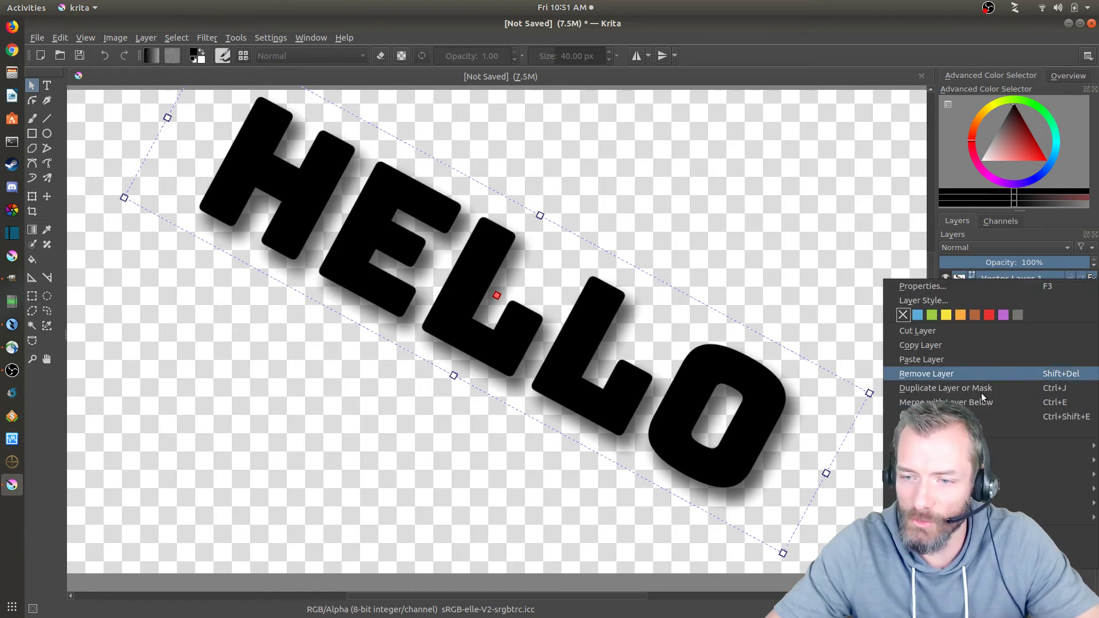
click(926, 301)
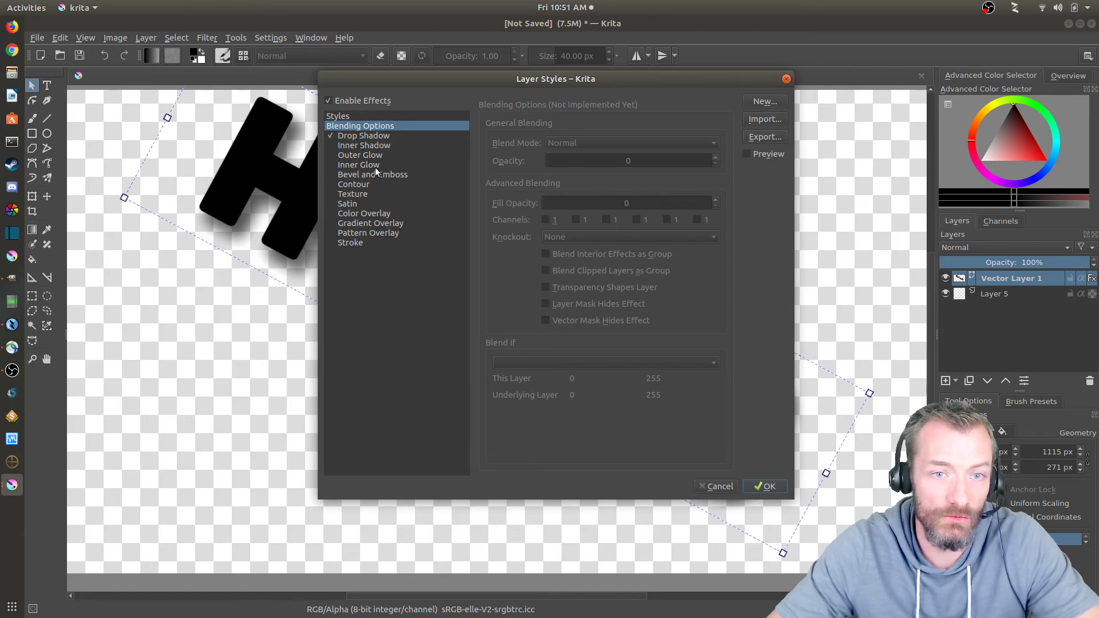
drag(455, 80, 744, 99)
click(636, 261)
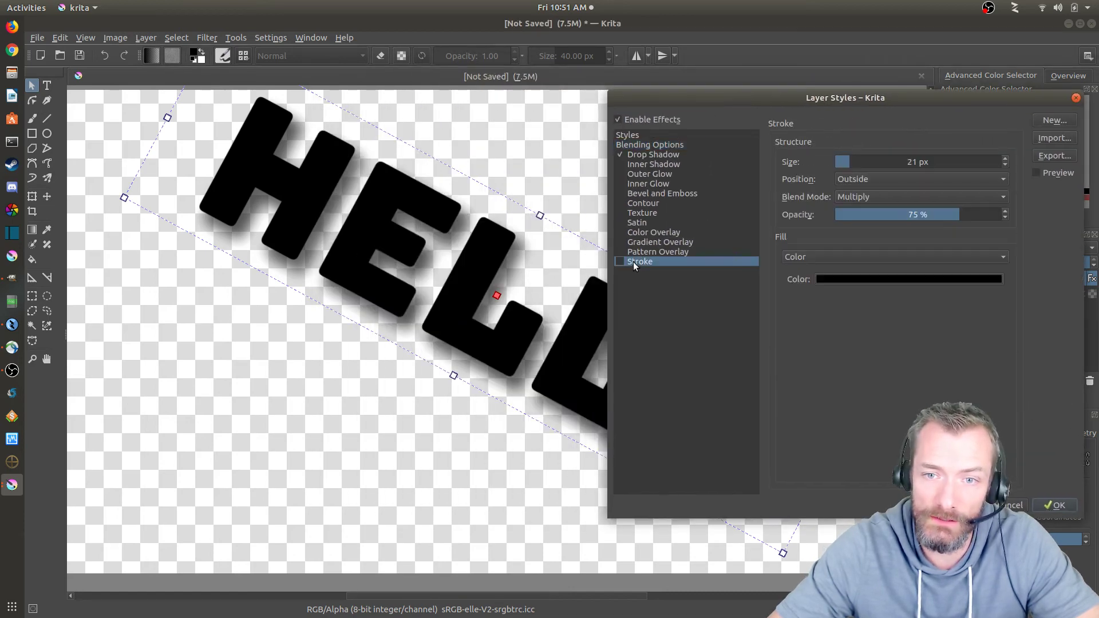
click(835, 278)
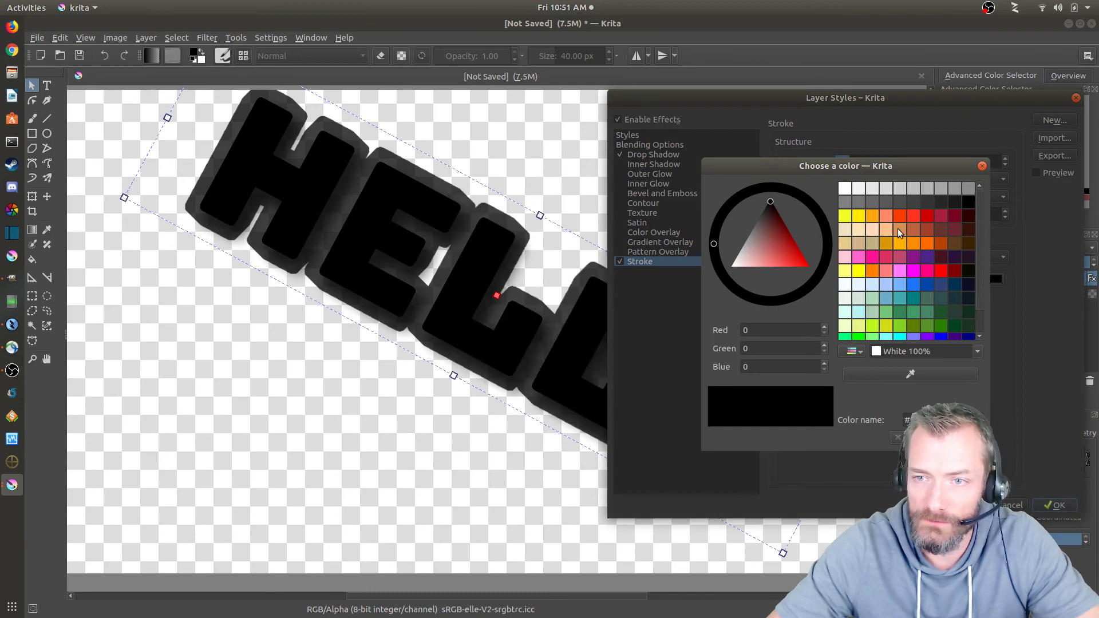
click(945, 437)
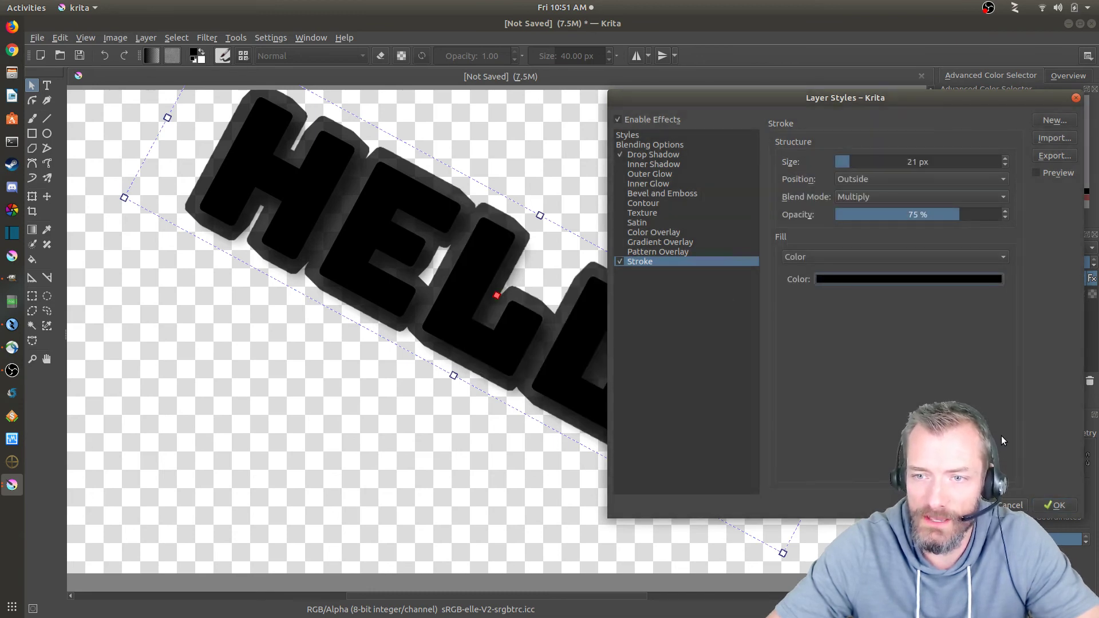
click(1069, 505)
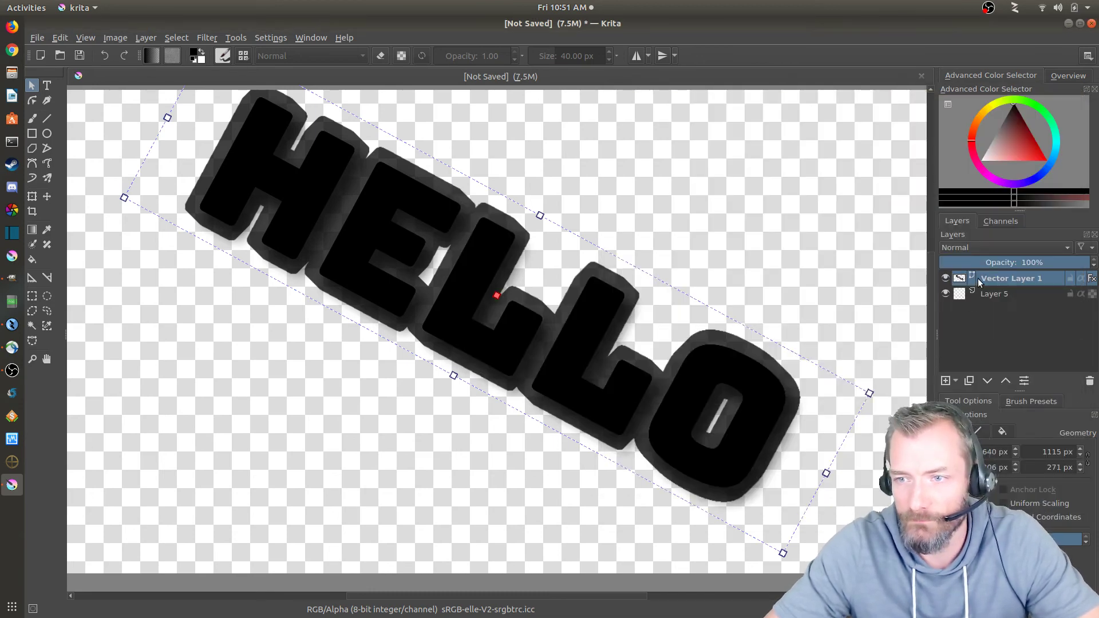
Step: Open the HELLO text for editing, with the editor moved off most of the lettering and all the text selected
key(t)
click(351, 255)
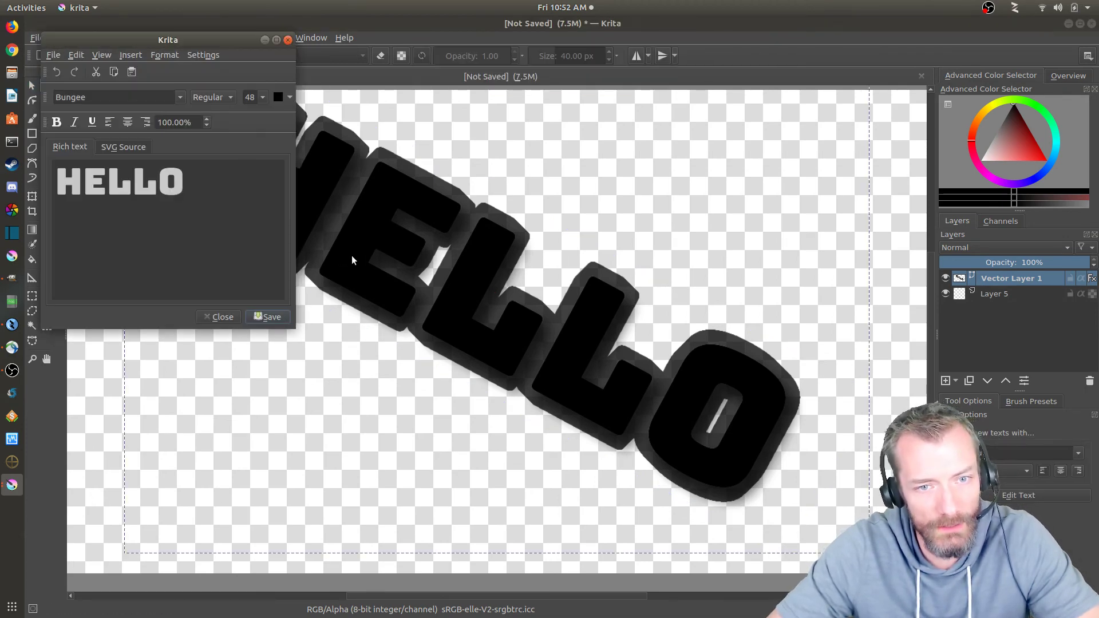
key(ctrl+a)
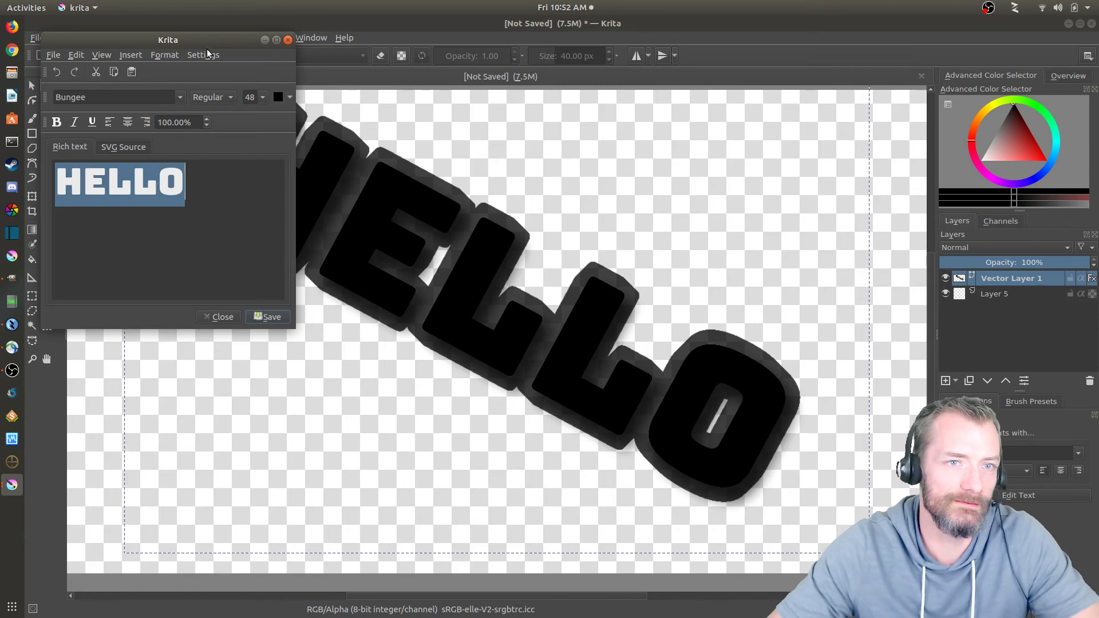
drag(198, 121, 774, 261)
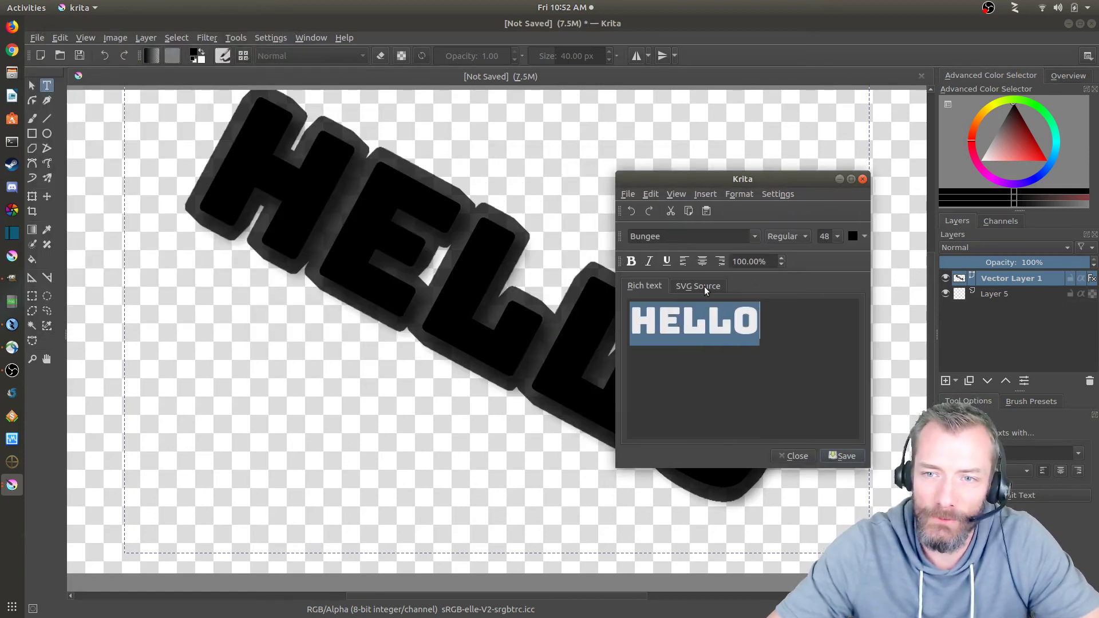
click(715, 195)
mouse_move(737, 195)
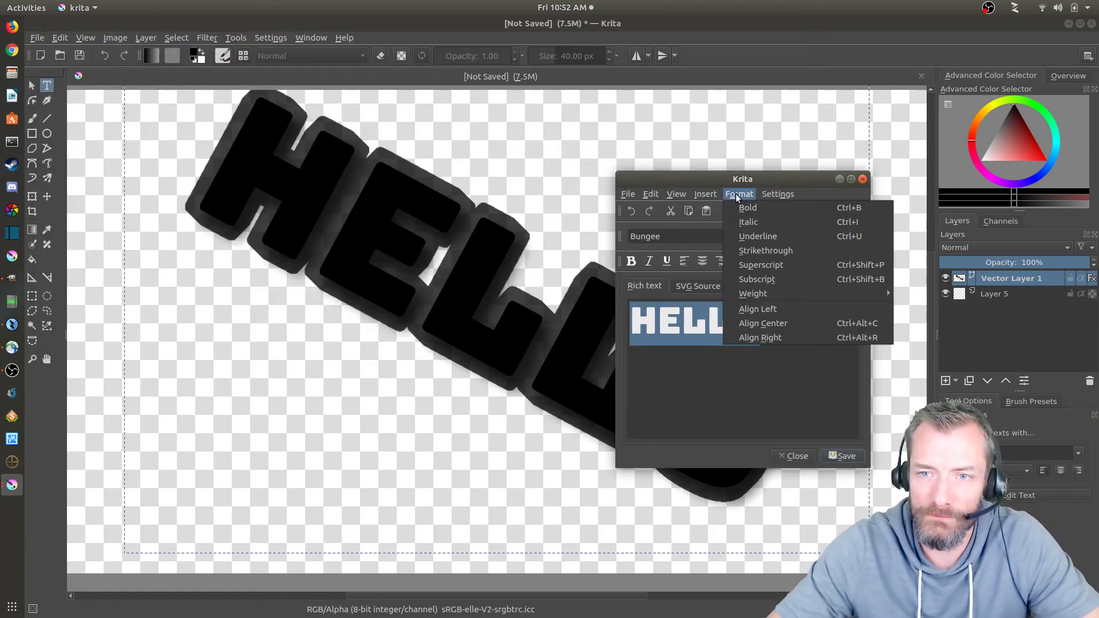
mouse_move(779, 194)
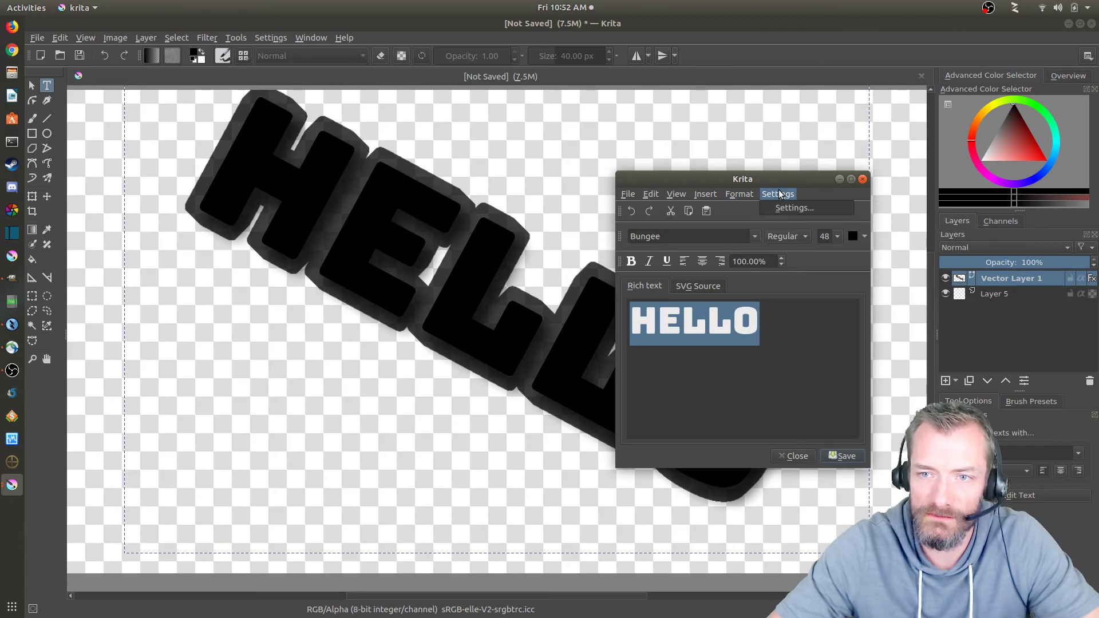
click(790, 208)
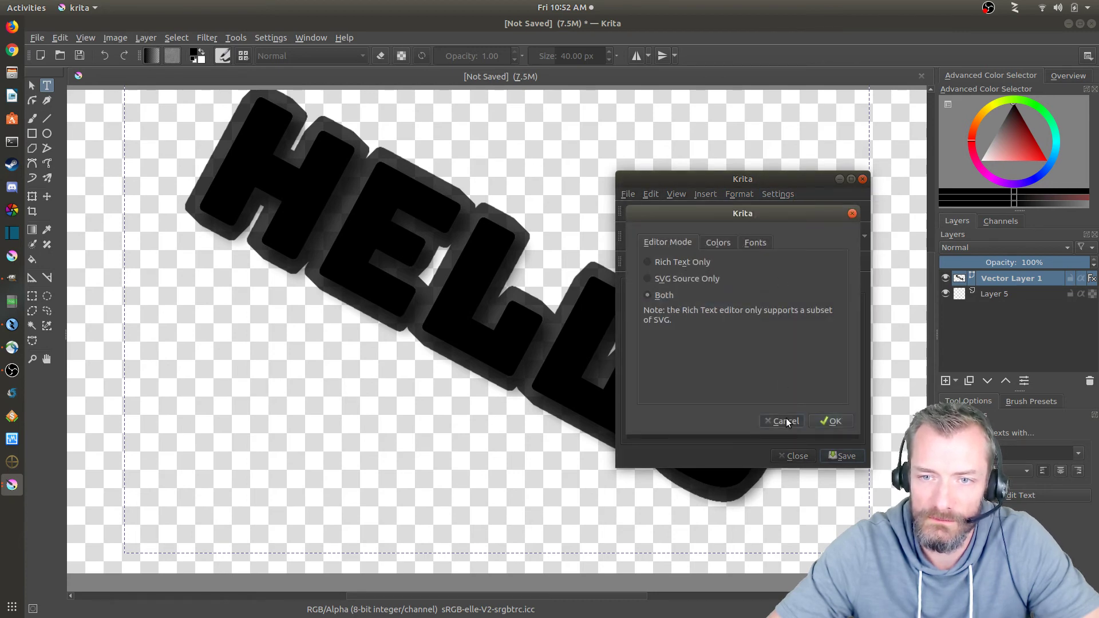
click(786, 423)
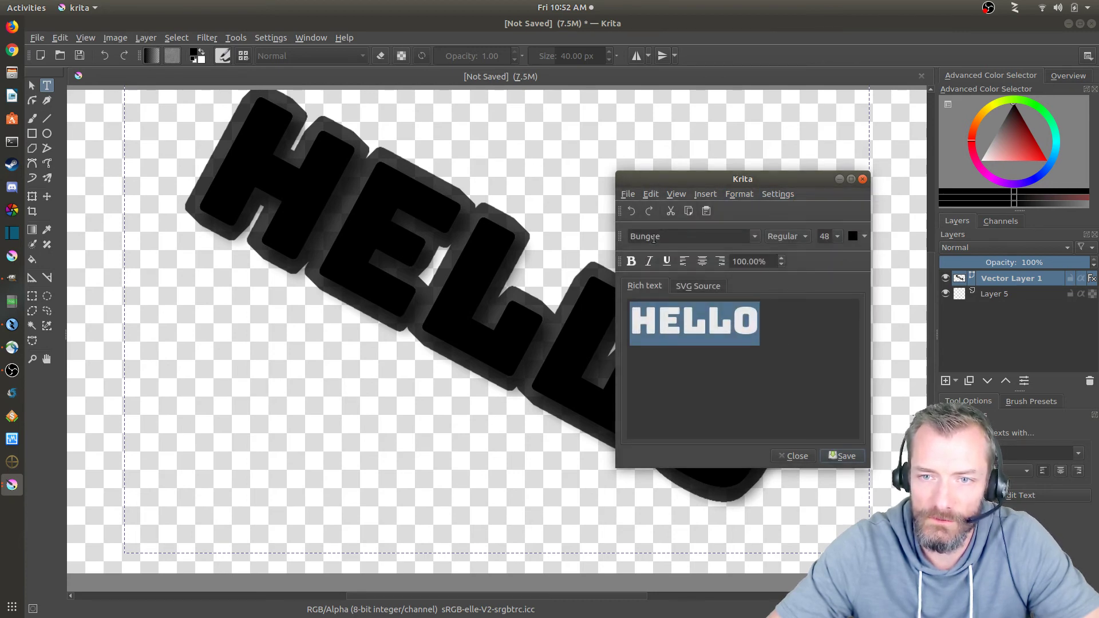
Step: Set the selected HELLO text's color to bright yellow, and save the text and close its editor
click(864, 236)
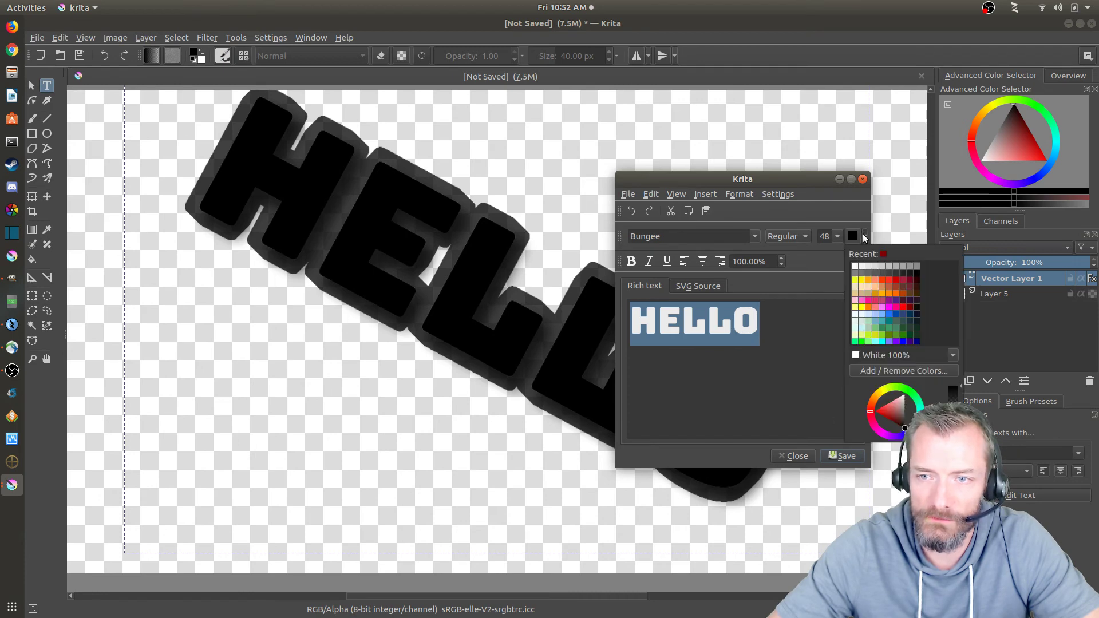
click(857, 287)
click(840, 456)
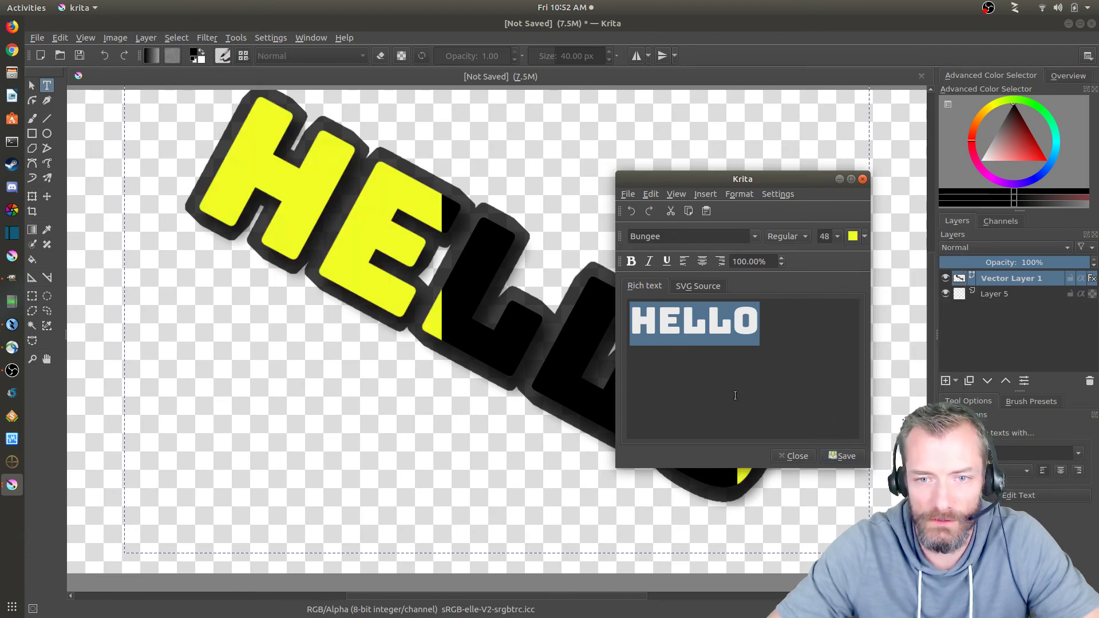
click(795, 456)
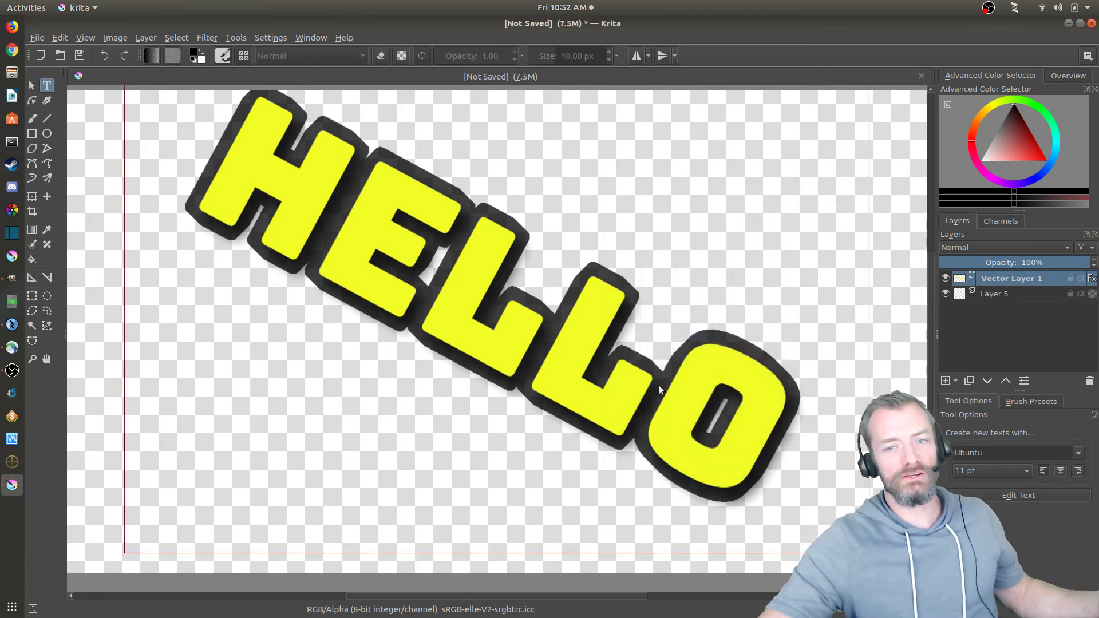
Step: Rotate the yellow HELLO counterclockwise to a gentle downward slope
click(32, 85)
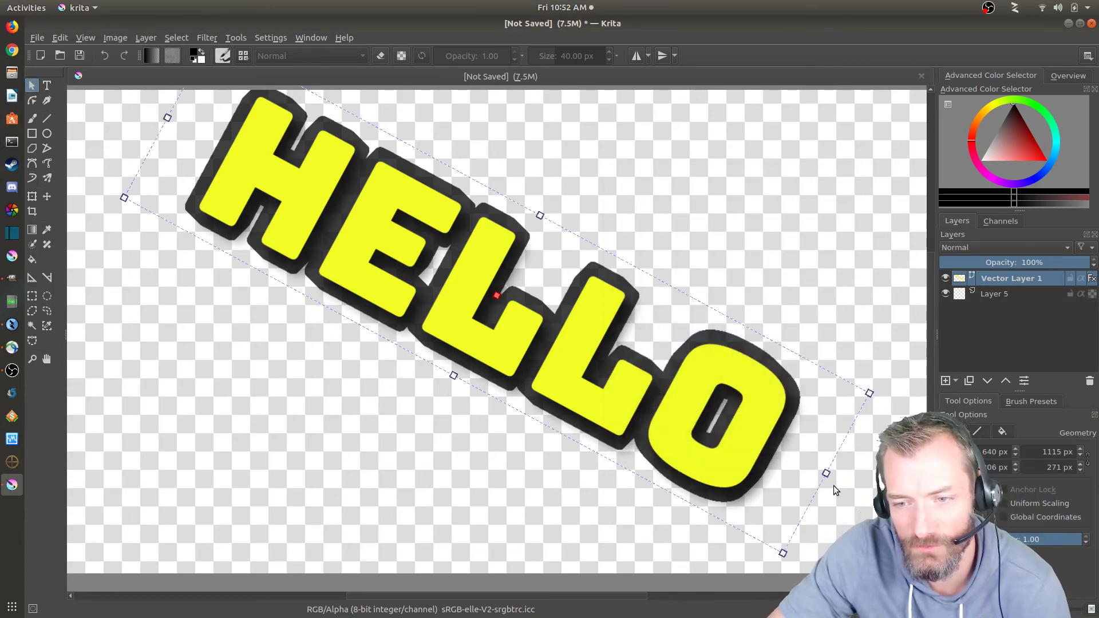
drag(876, 392, 864, 287)
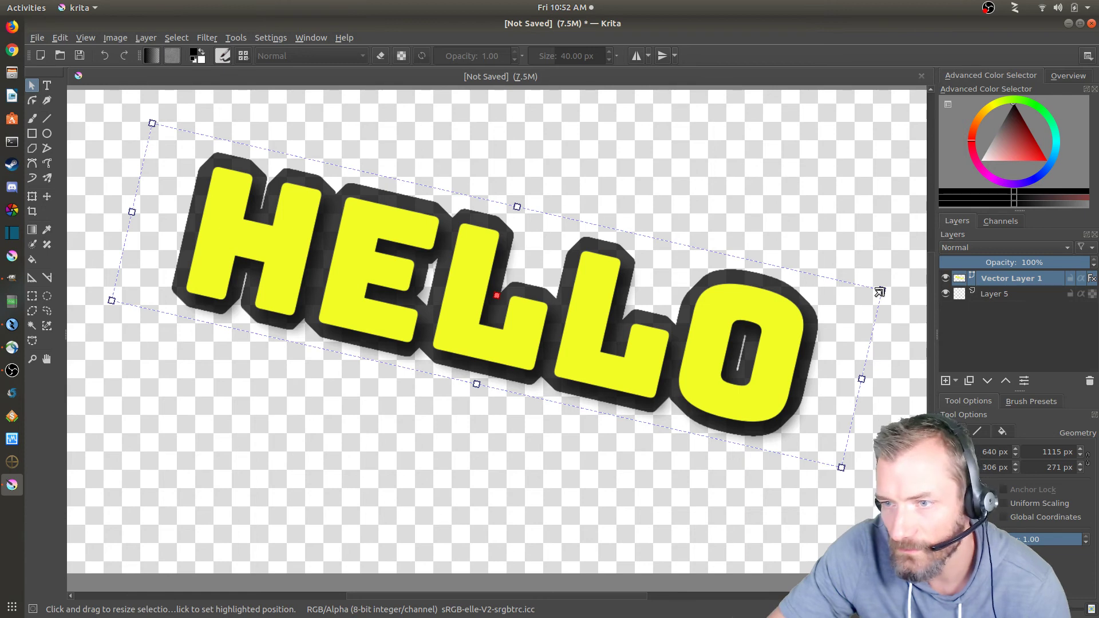
drag(890, 286, 883, 238)
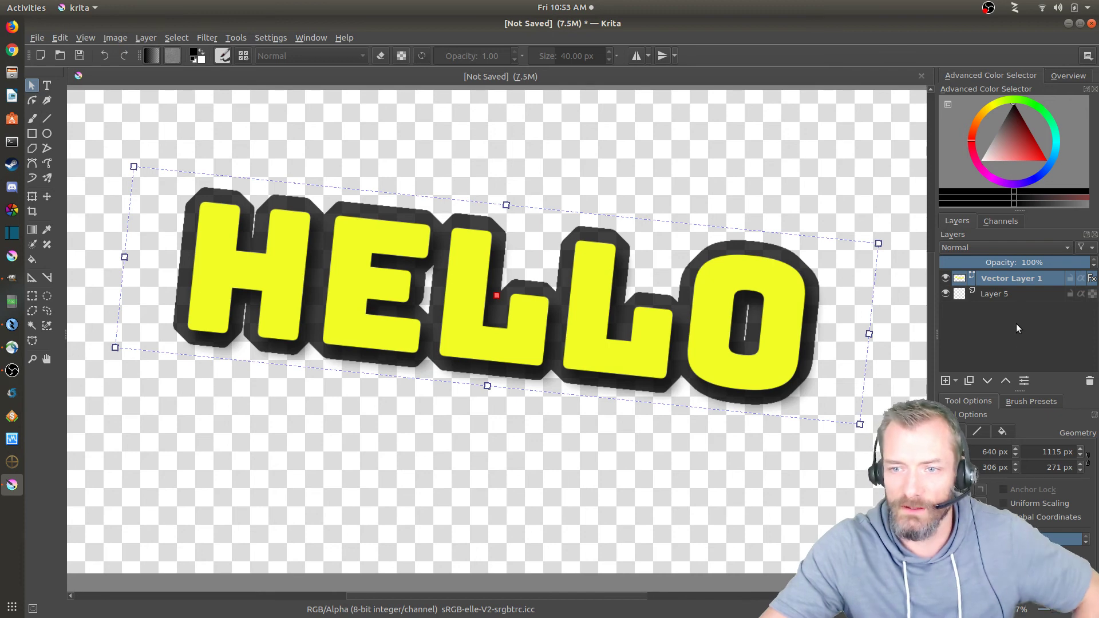
Step: Reduce the Stroke size in Vector Layer 1's layer style to about 9 px and apply it
right_click(1019, 277)
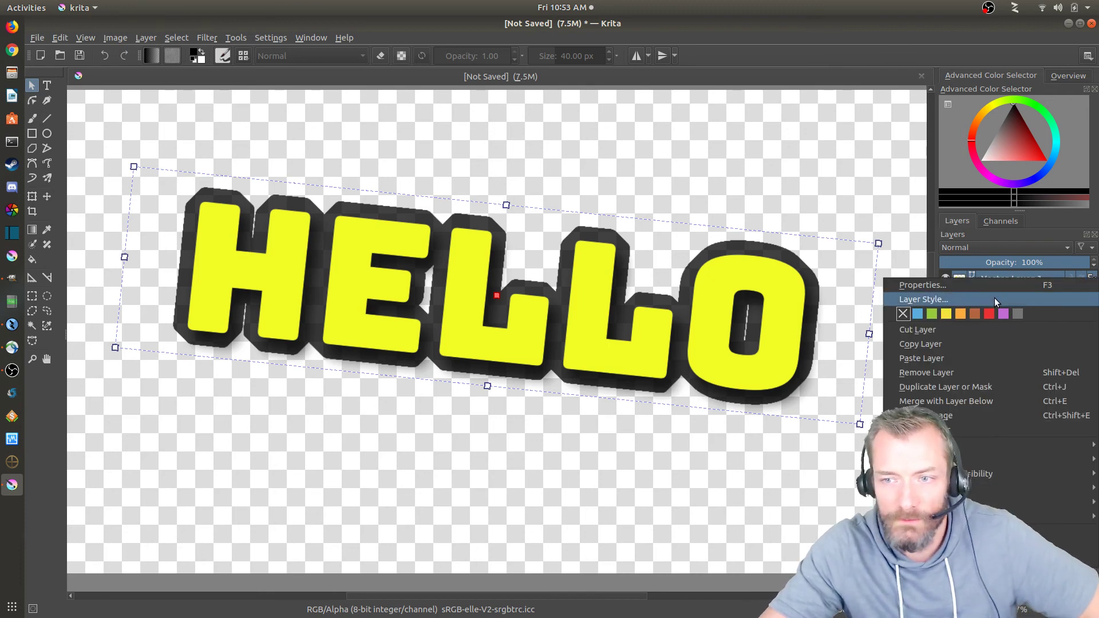
click(995, 298)
click(363, 136)
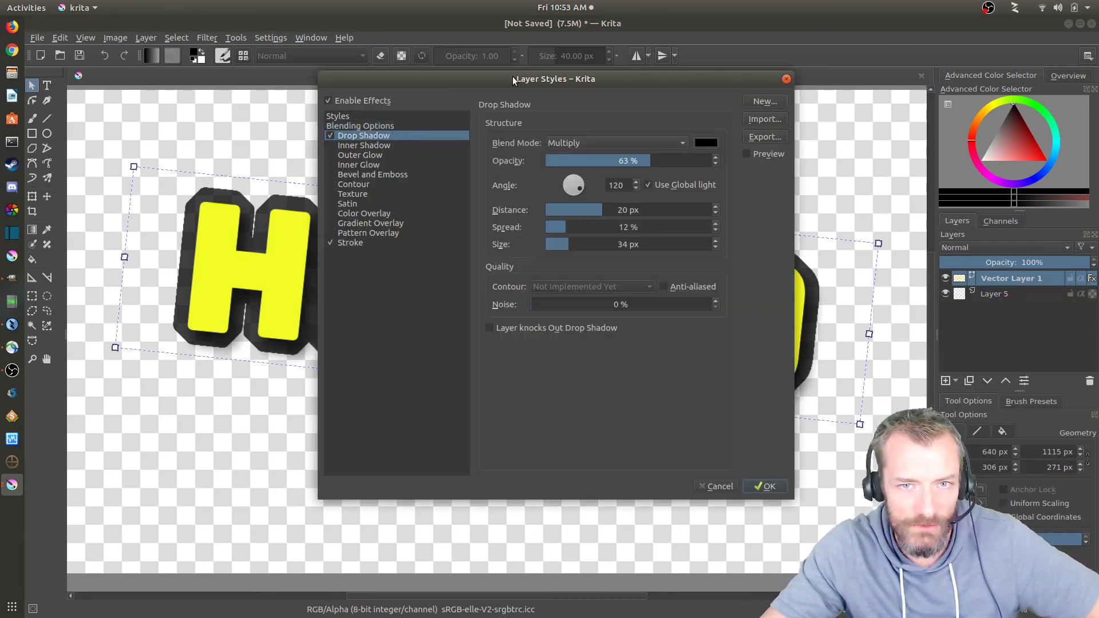
drag(513, 77, 760, 91)
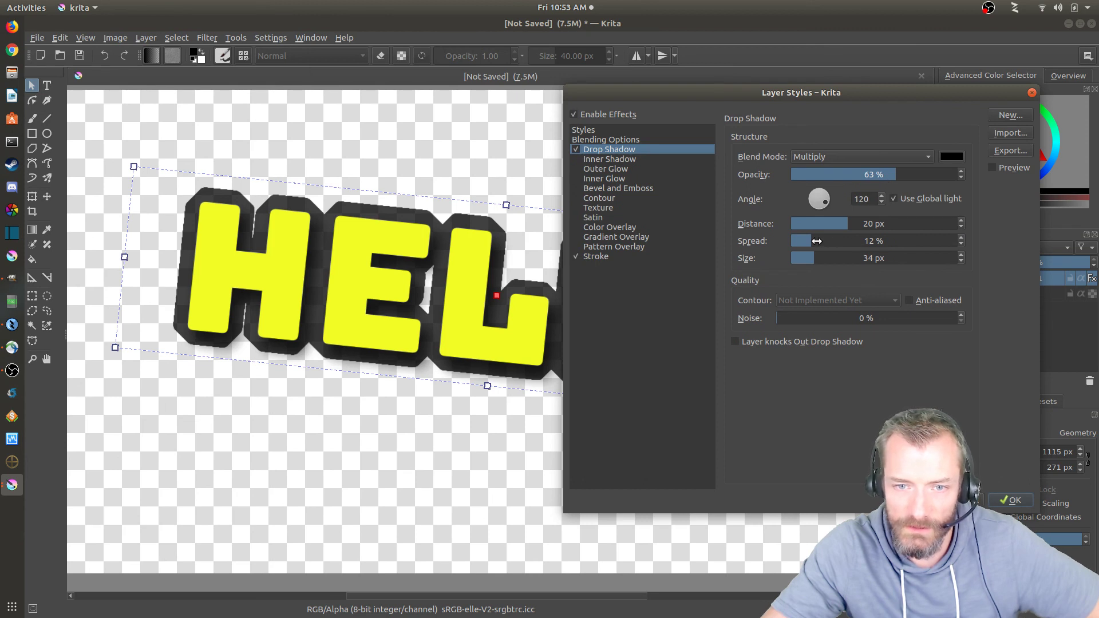
click(597, 256)
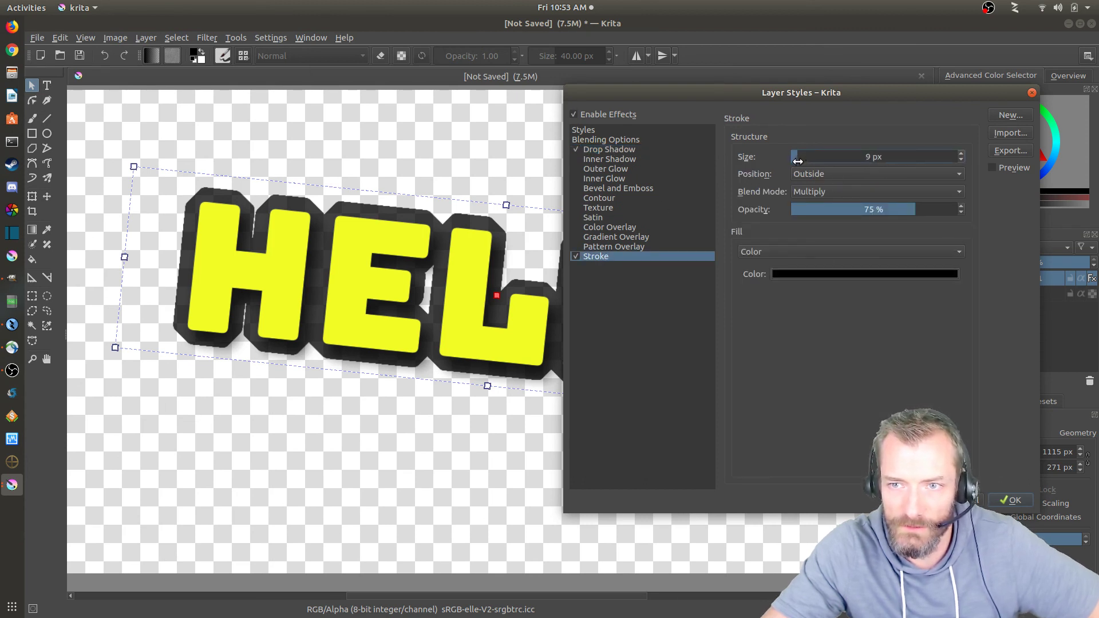
click(1012, 501)
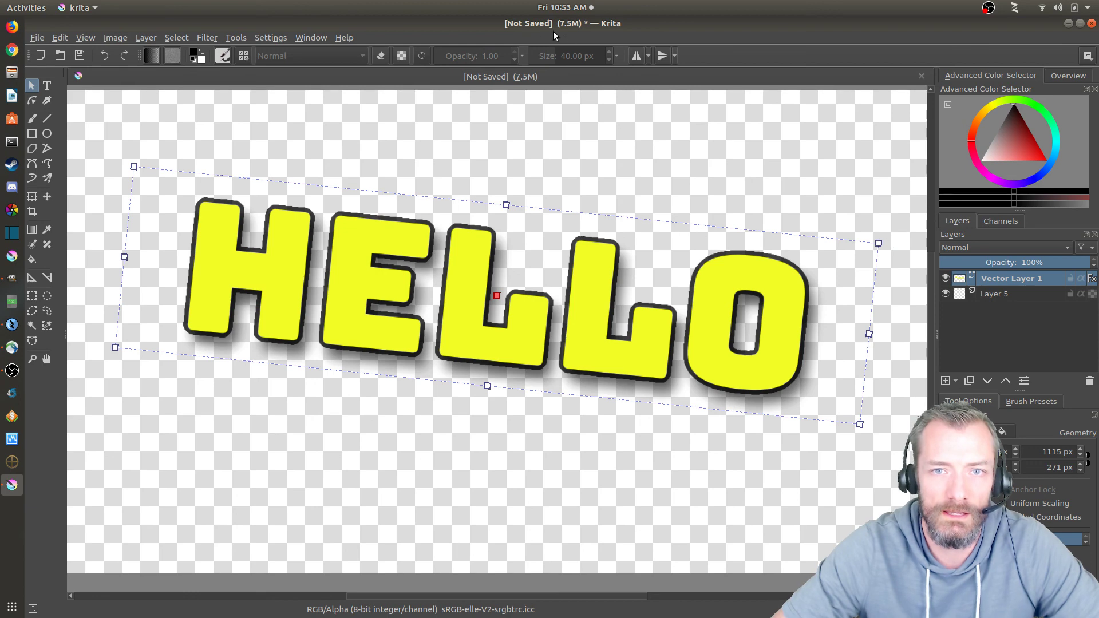
click(36, 38)
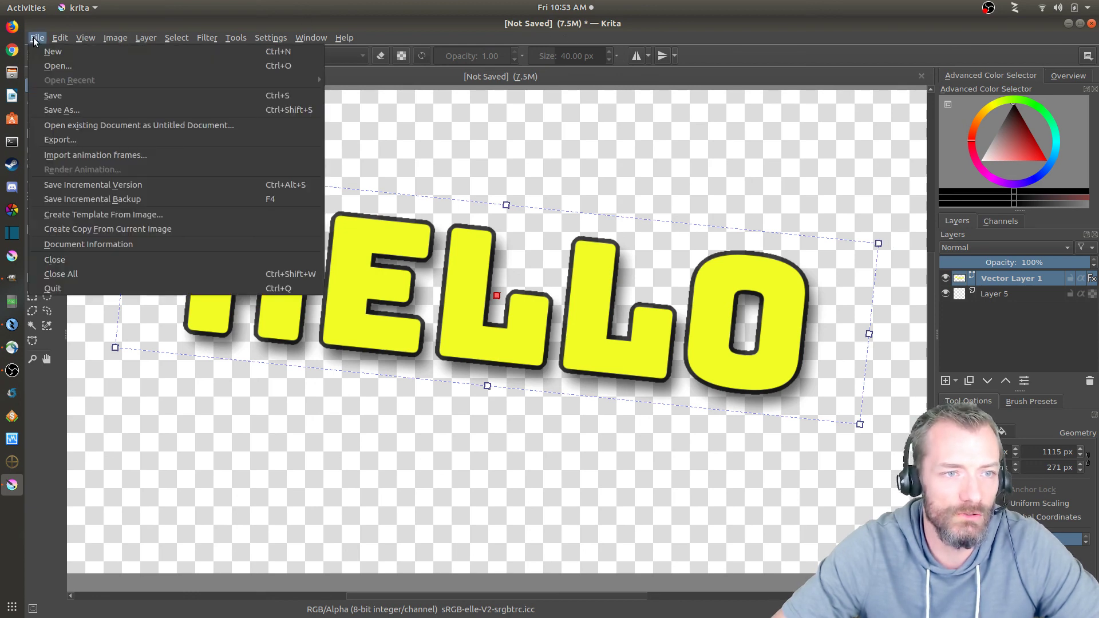
click(43, 423)
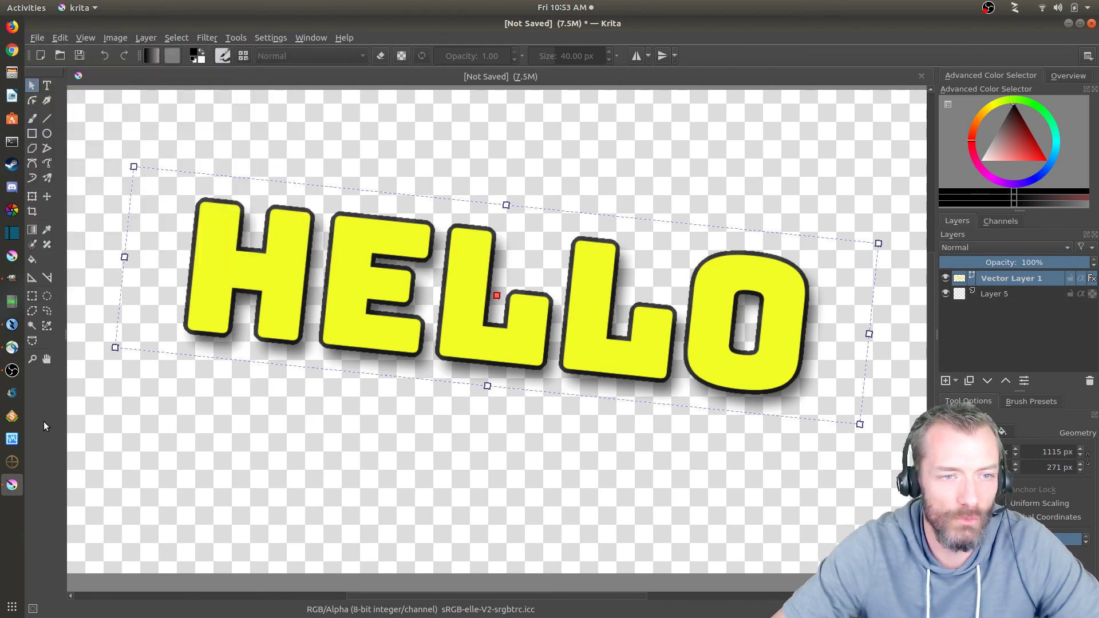